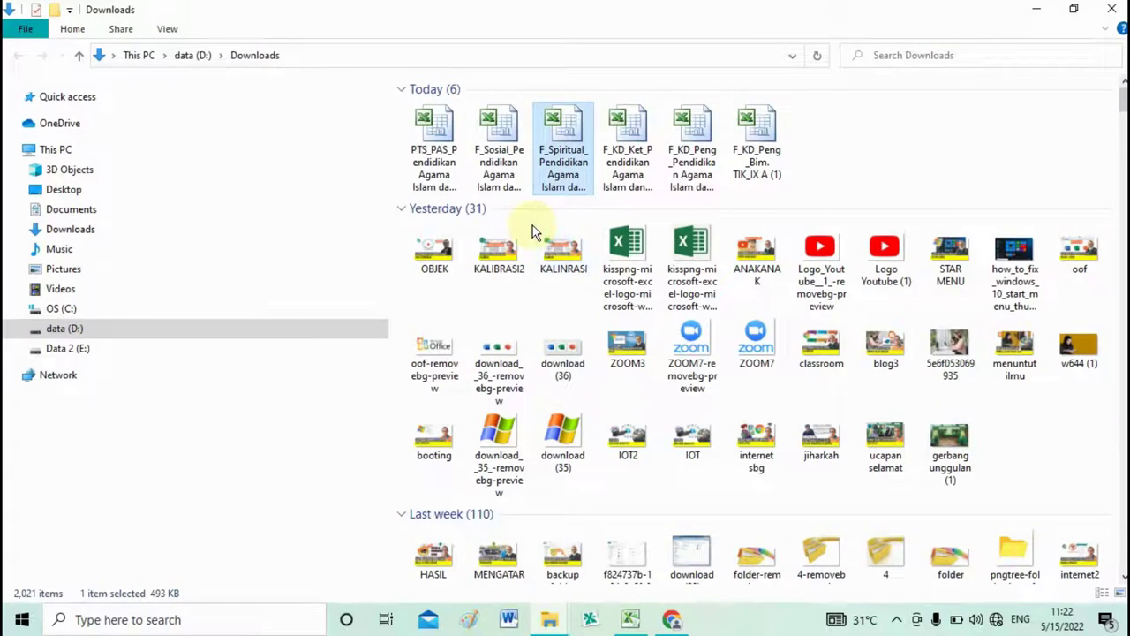
# Delete F_KD_Peng_Bim. TIK_IX A (1) from Downloads and cut today's five remaining Excel files.
pyautogui.click(771, 147)
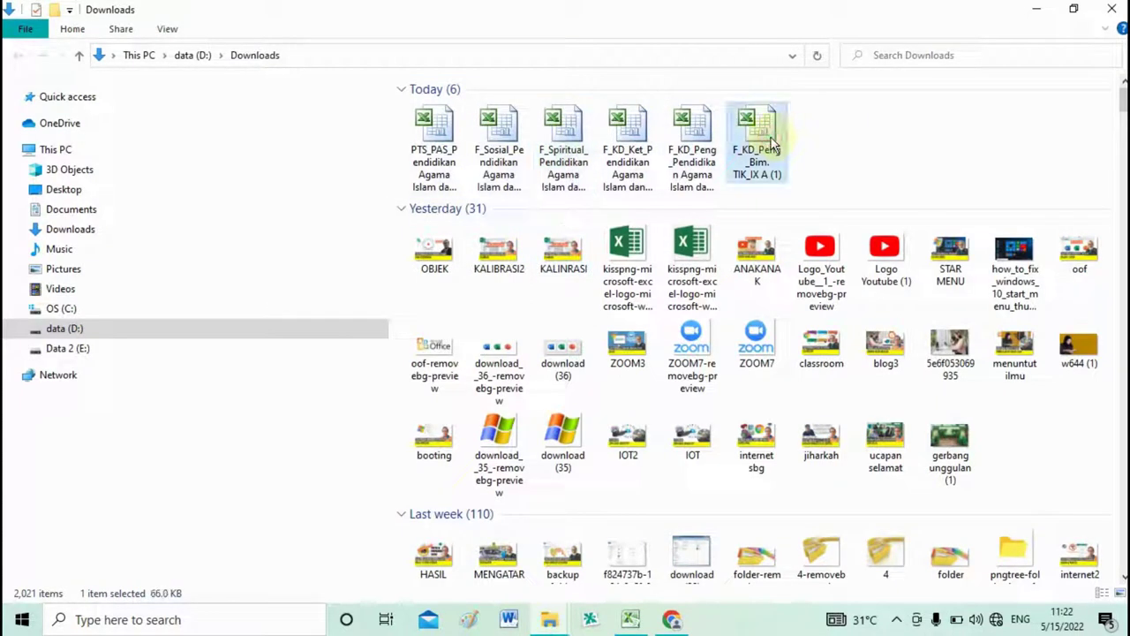
pyautogui.press('Delete')
pyautogui.click(448, 159)
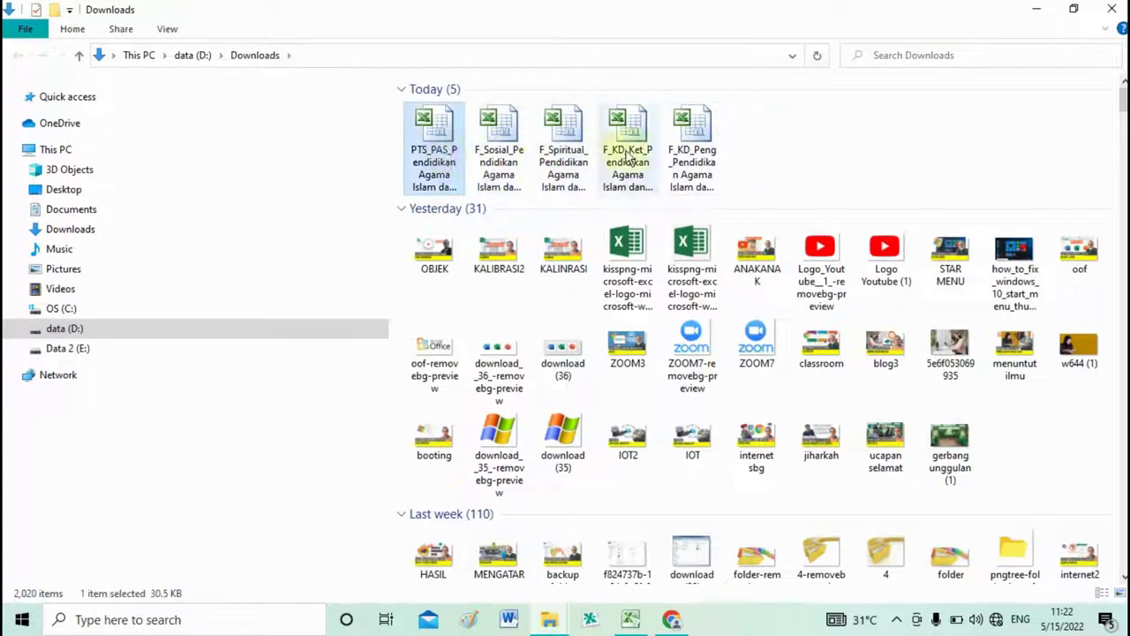
pyautogui.keyDown('shift'); pyautogui.click(694, 155); pyautogui.keyUp('shift')
pyautogui.hotkey('ctrl', 'x')
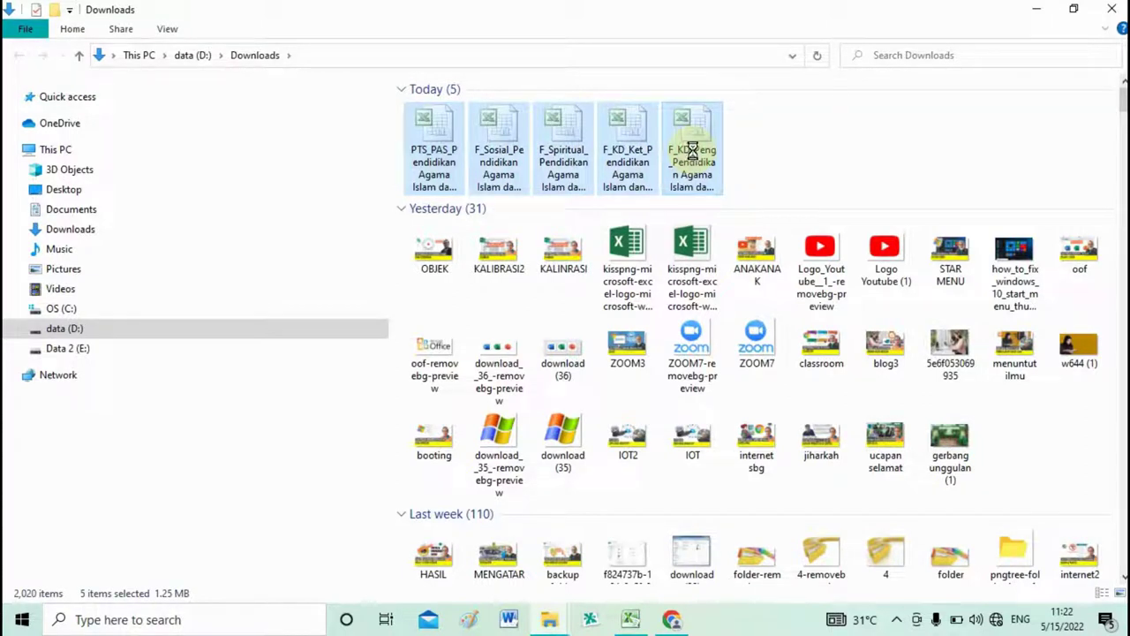
pyautogui.rightClick(693, 152)
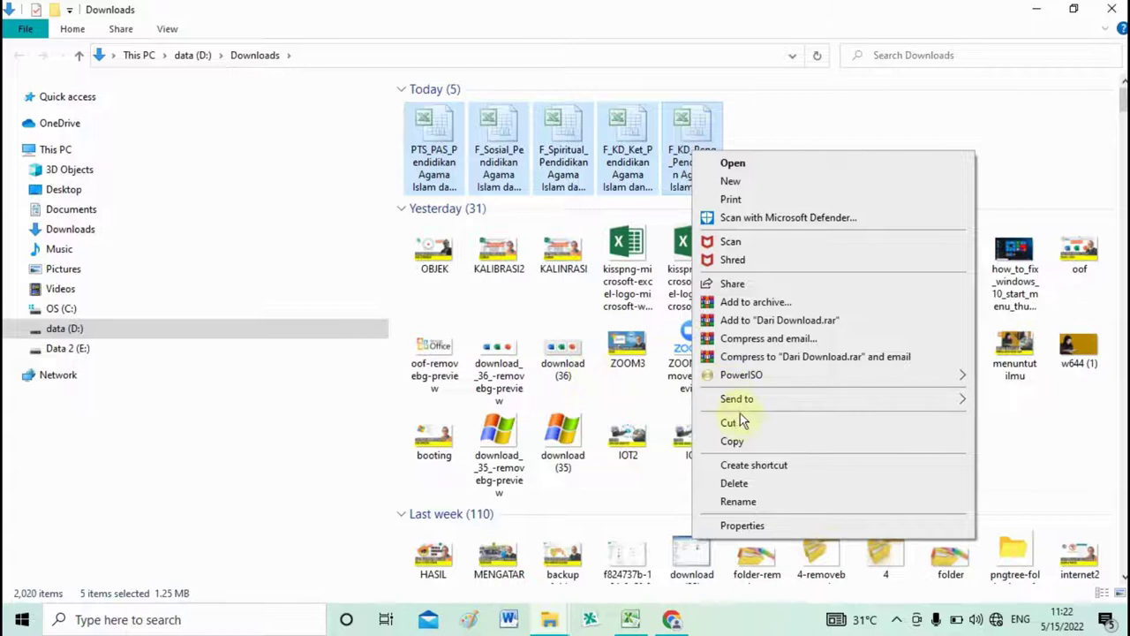
pyautogui.click(740, 422)
# Create a folder named 2. PAI DAN BP inside eRAPORT 22 > PENGISIAN ERAPORT on the data (D:) drive.
pyautogui.click(22, 336)
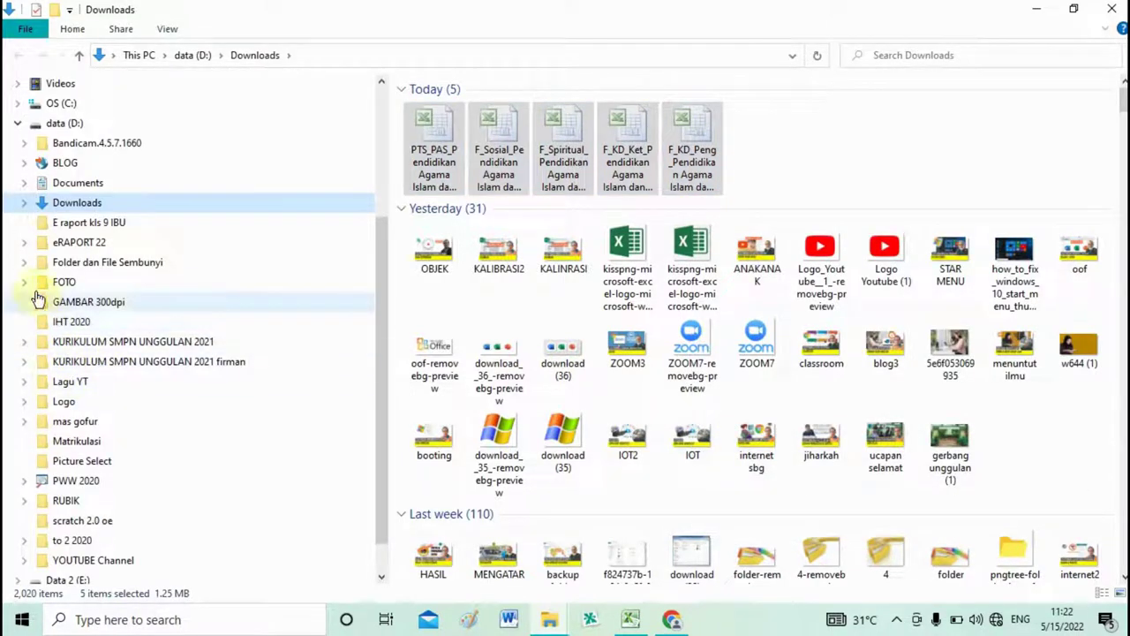
pyautogui.click(24, 242)
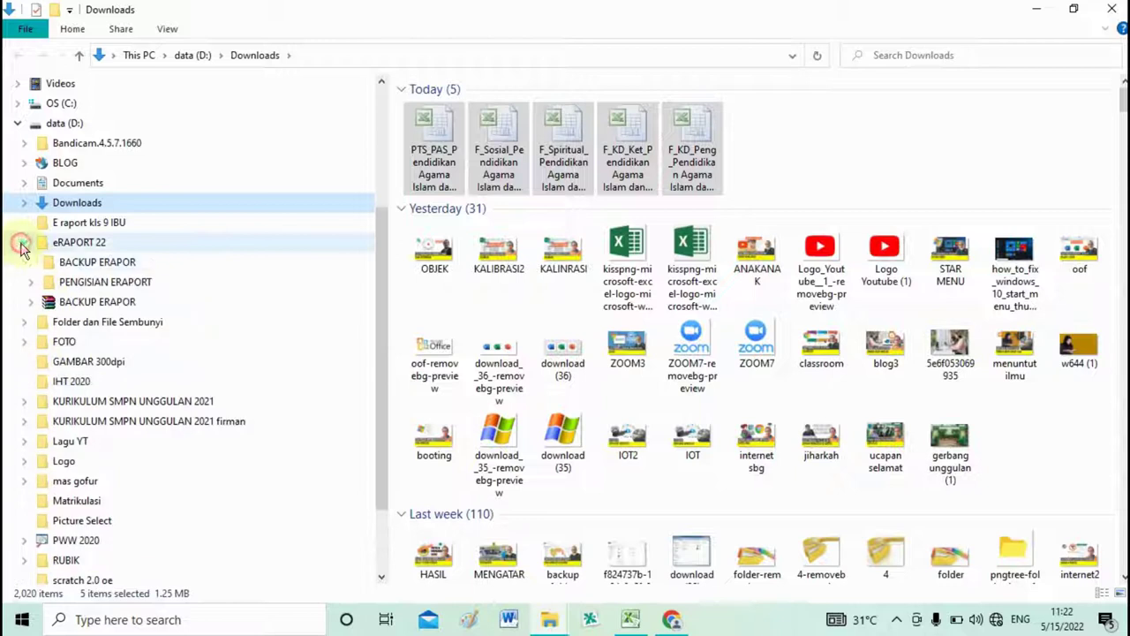
pyautogui.click(69, 289)
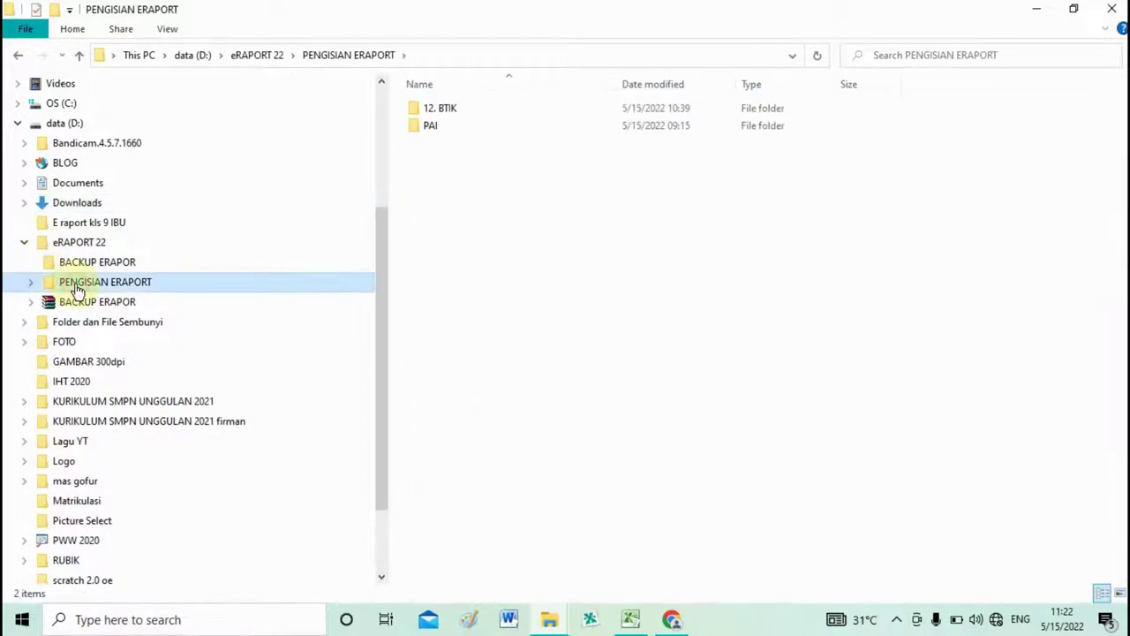
pyautogui.click(29, 283)
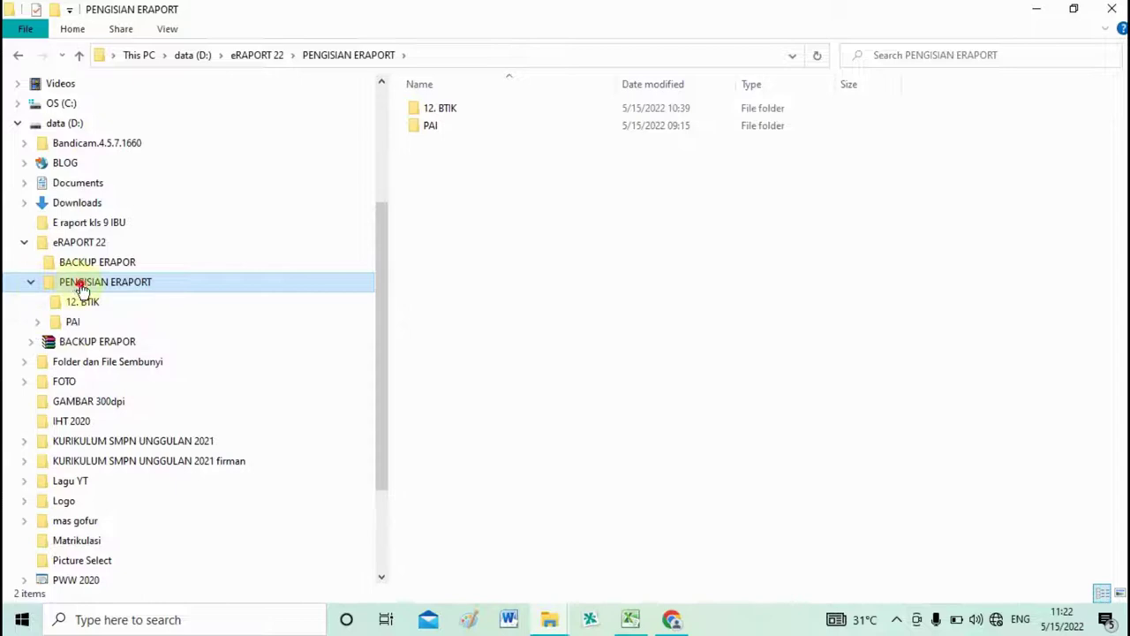
pyautogui.rightClick(81, 287)
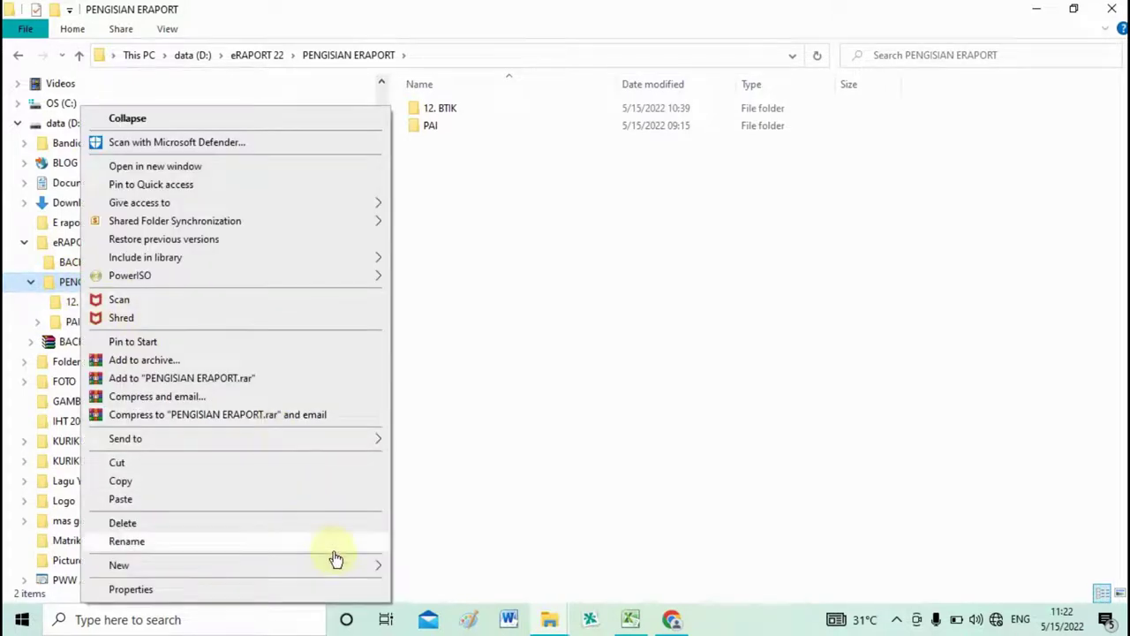
pyautogui.moveTo(340, 572)
pyautogui.click(433, 567)
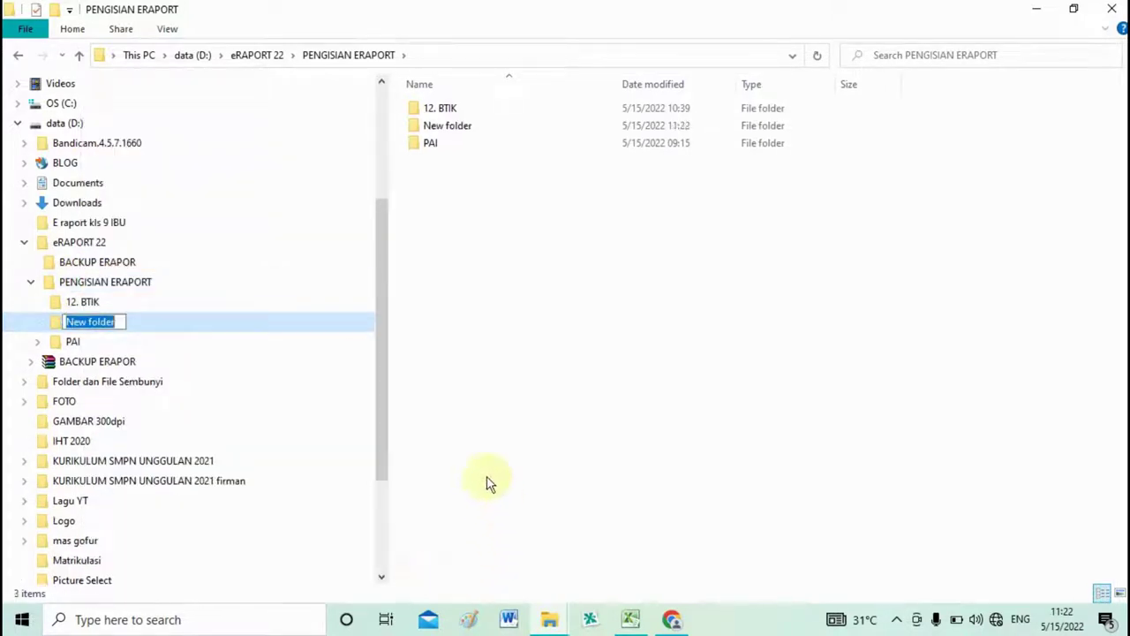
pyautogui.write('2. PAI DAN BP')
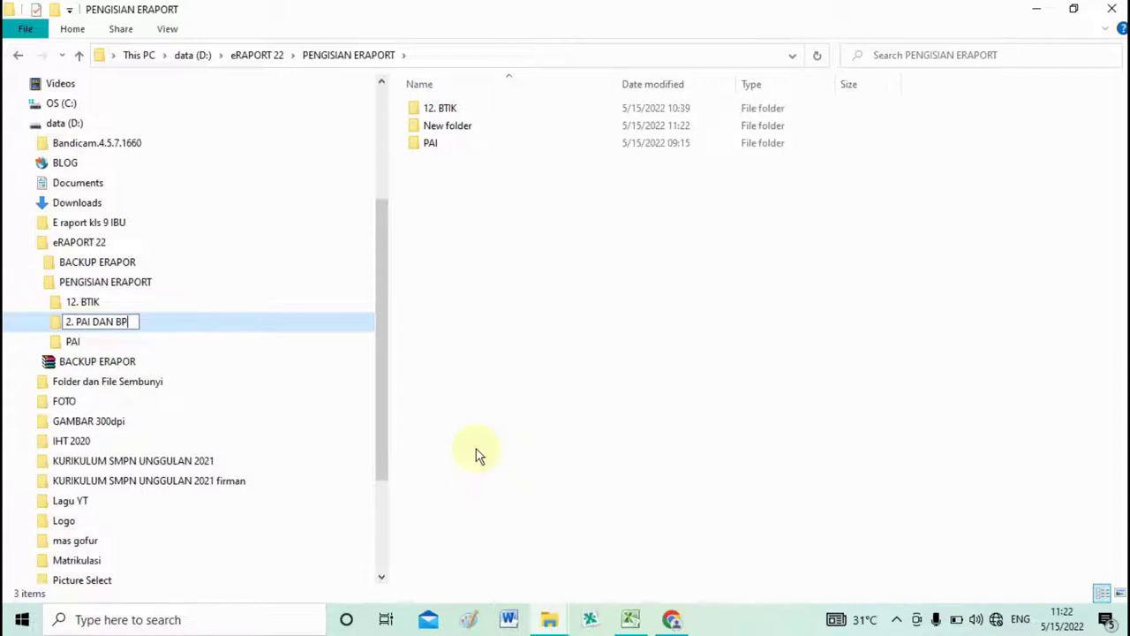
pyautogui.press('Return')
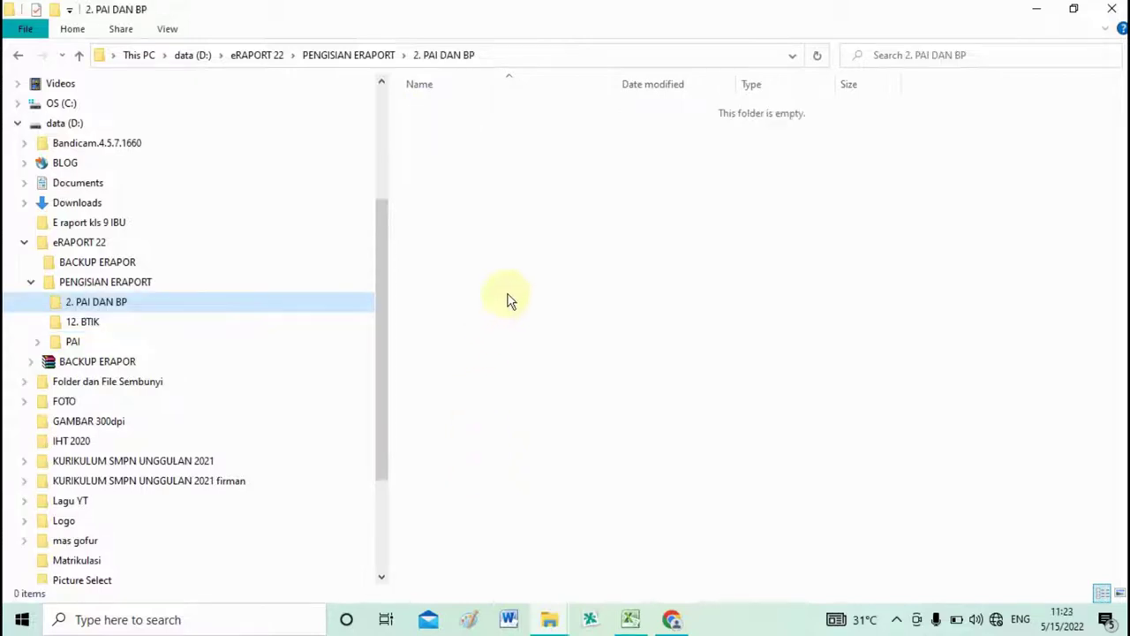
# Paste the cut Excel files into the 2. PAI DAN BP folder and widen the Name column to show full file names.
pyautogui.rightClick(515, 267)
pyautogui.click(586, 379)
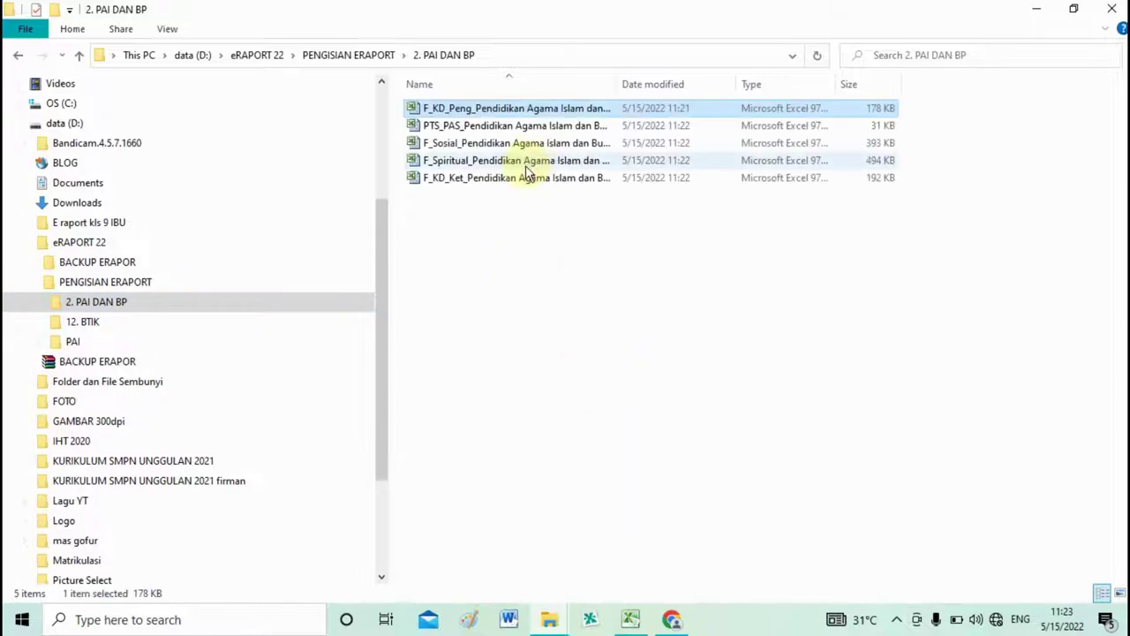
pyautogui.moveTo(616, 89); pyautogui.dragTo(719, 84)
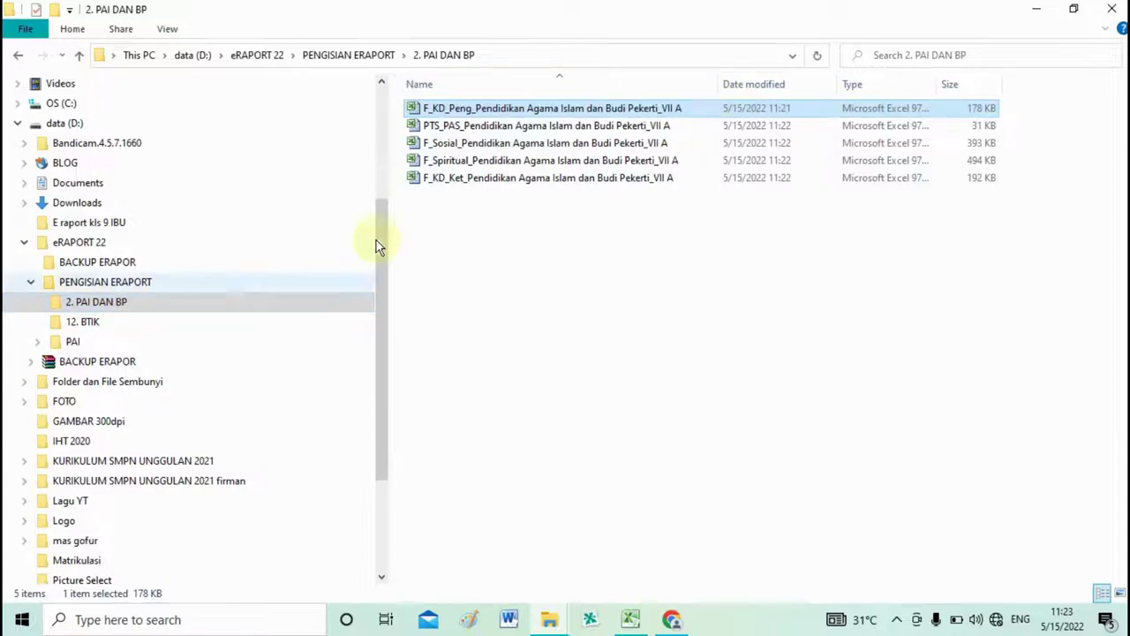
pyautogui.click(547, 258)
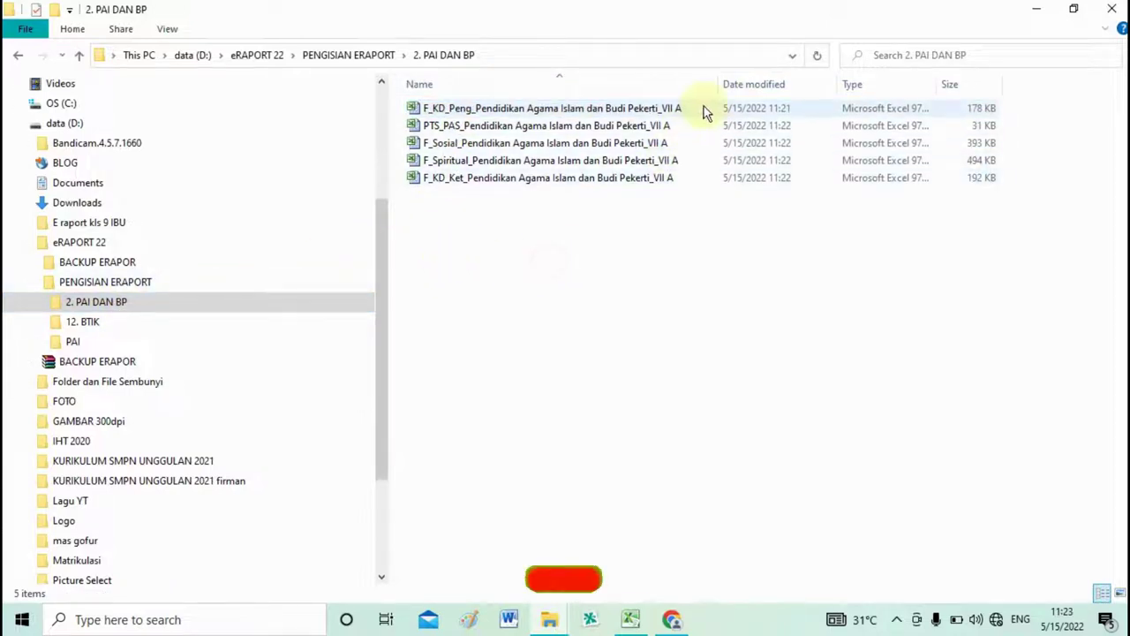
# Open the F_KD_Peng_Pendidikan Agama Islam dan Budi Pekerti_VII A workbook, ending the cell edit in the User_Erapor workbook.
pyautogui.click(475, 113)
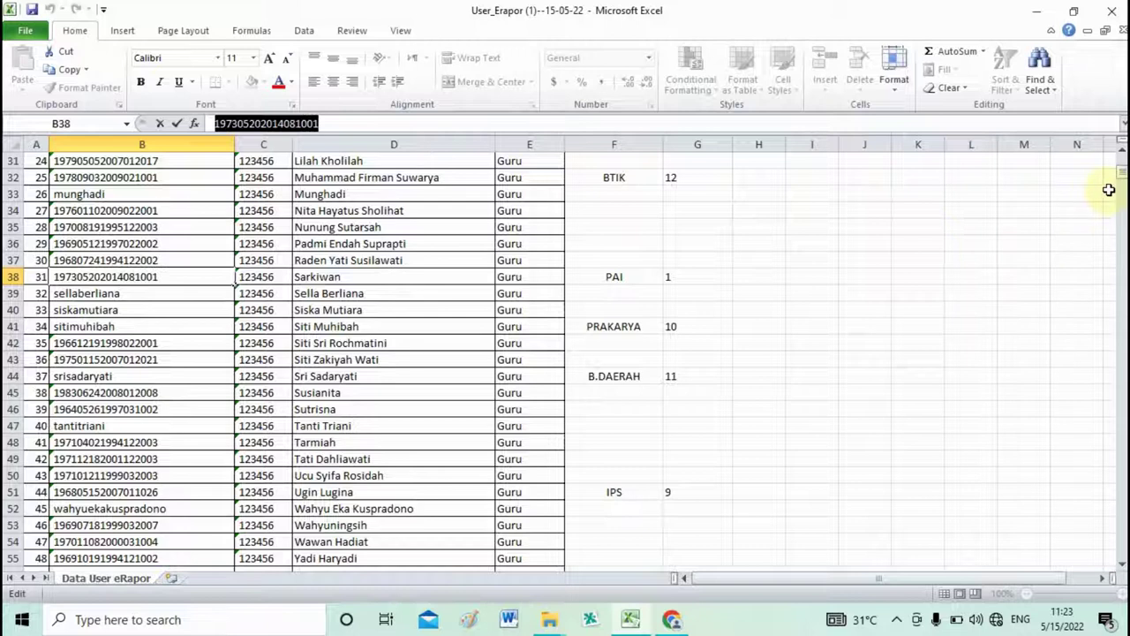
pyautogui.moveTo(1123, 175); pyautogui.dragTo(1122, 157)
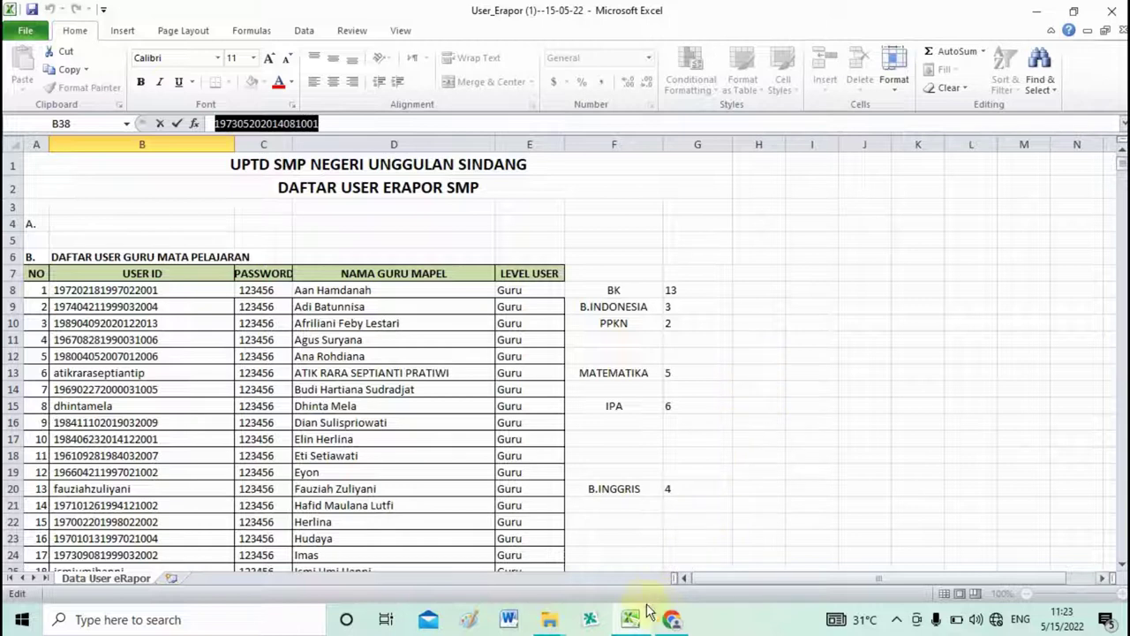
pyautogui.moveTo(633, 623)
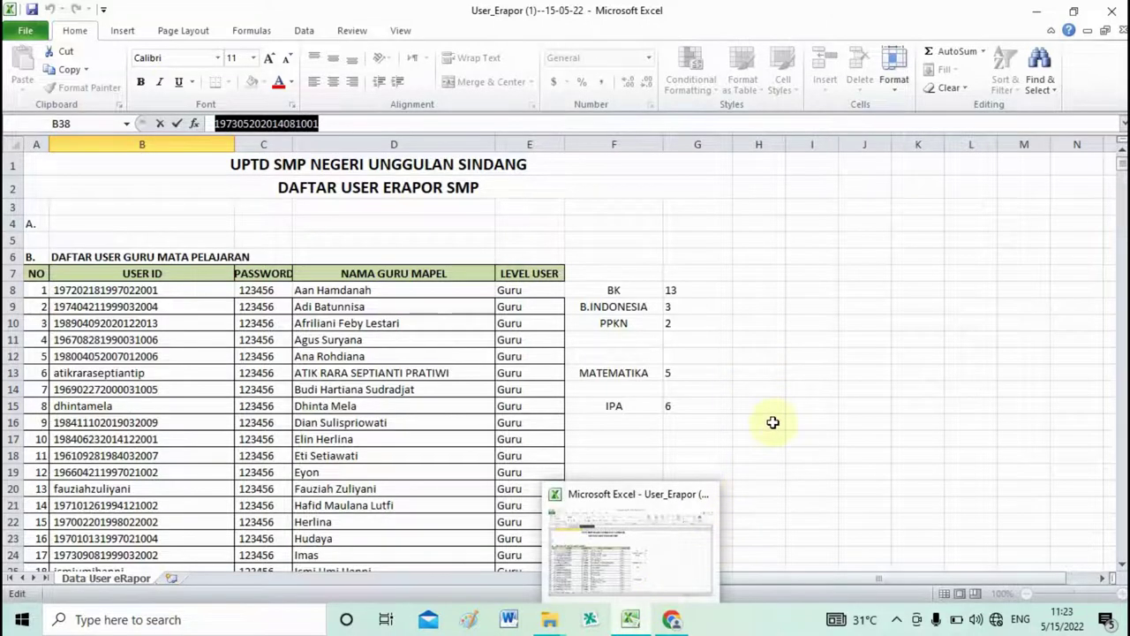
pyautogui.click(870, 366)
pyautogui.hotkey('alt', 'Tab')
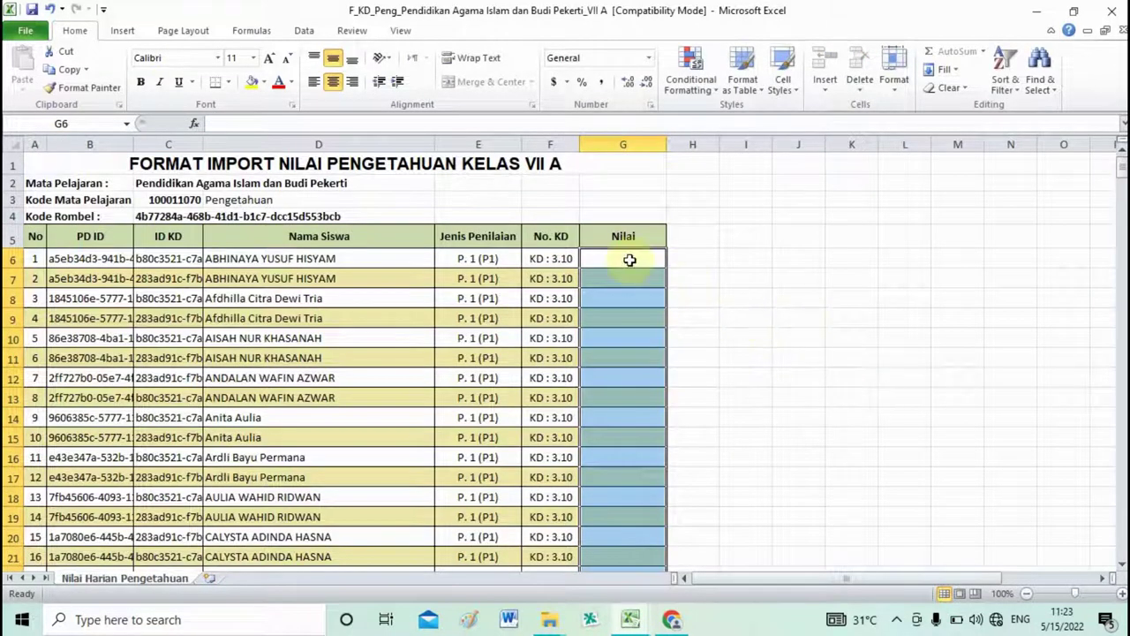
# Enter a score of 90 in G6, the first Nilai cell of the knowledge score sheet.
pyautogui.click(630, 260)
pyautogui.click(632, 378)
pyautogui.click(634, 253)
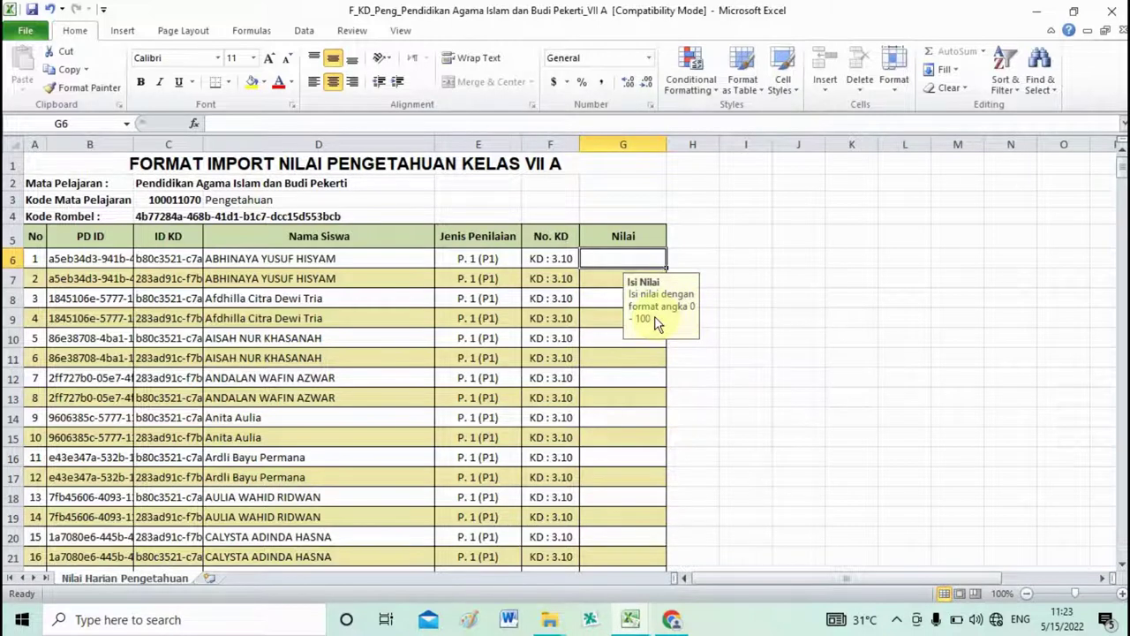
pyautogui.write('90')
# Enter scores of 80 in G7 and 70 in G8 of the Nilai column.
pyautogui.click(604, 281)
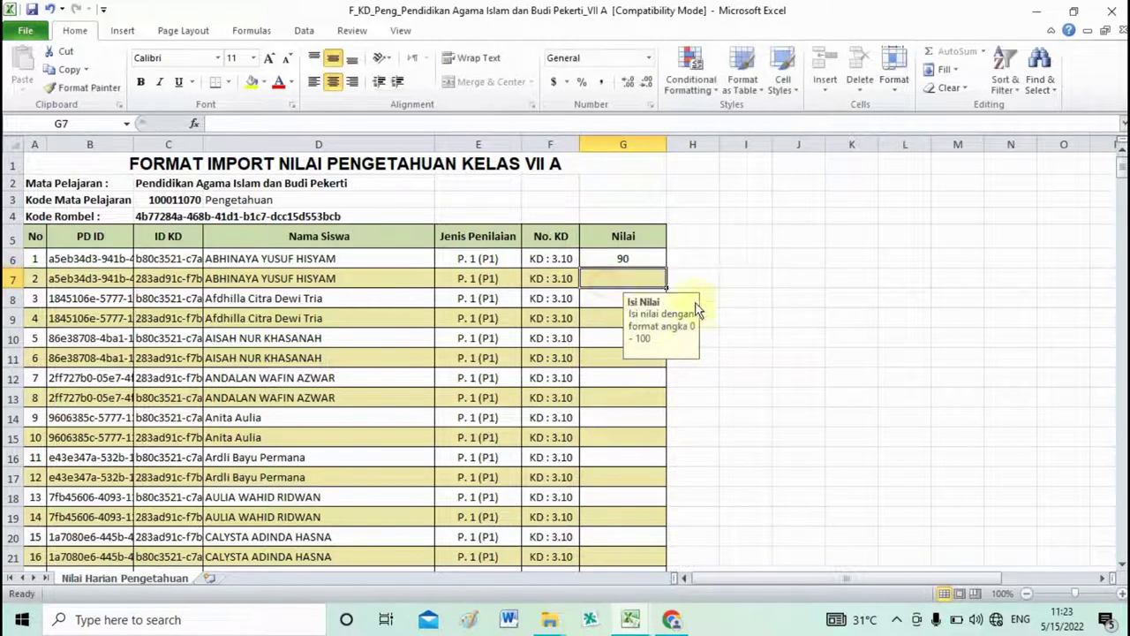
pyautogui.write('80')
pyautogui.moveTo(779, 328); pyautogui.dragTo(746, 329)
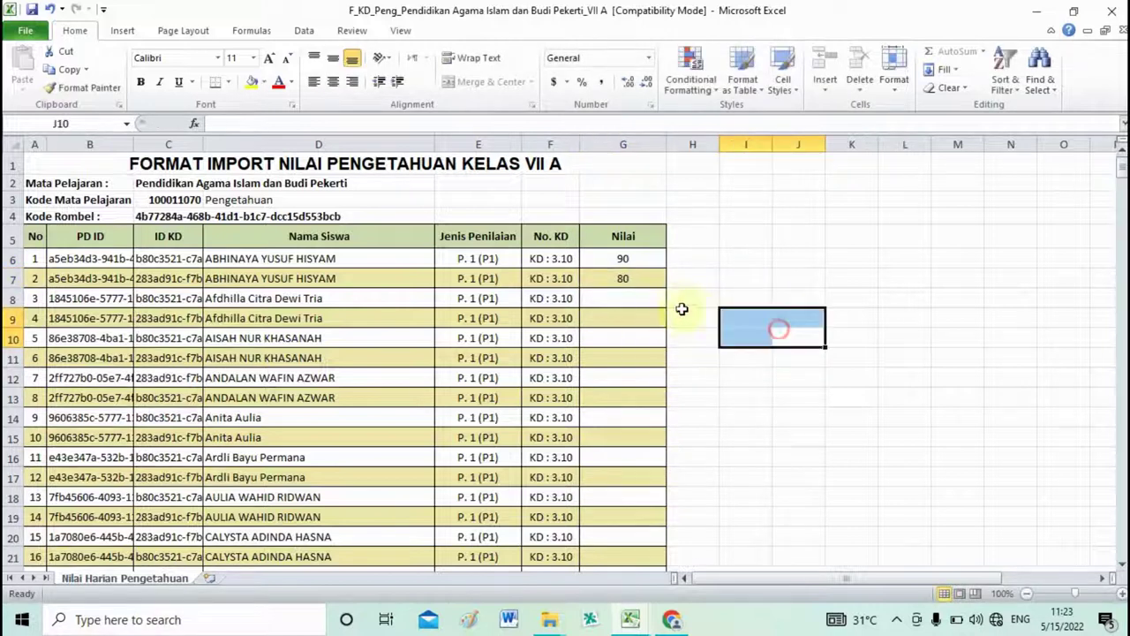
pyautogui.click(635, 298)
pyautogui.write('70')
pyautogui.click(798, 333)
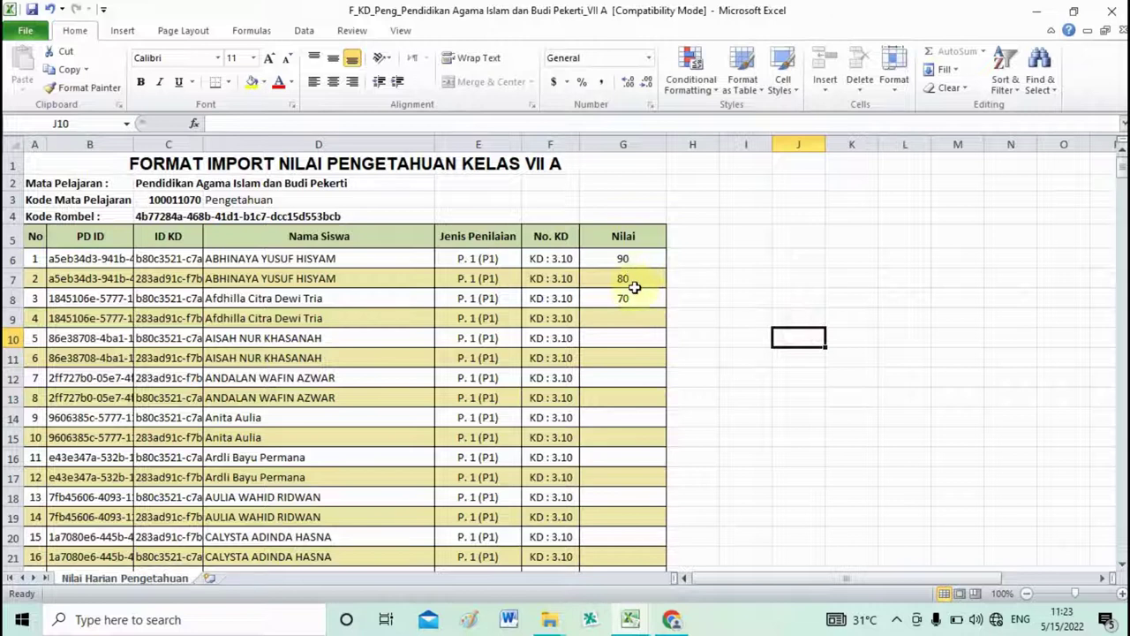
pyautogui.click(632, 259)
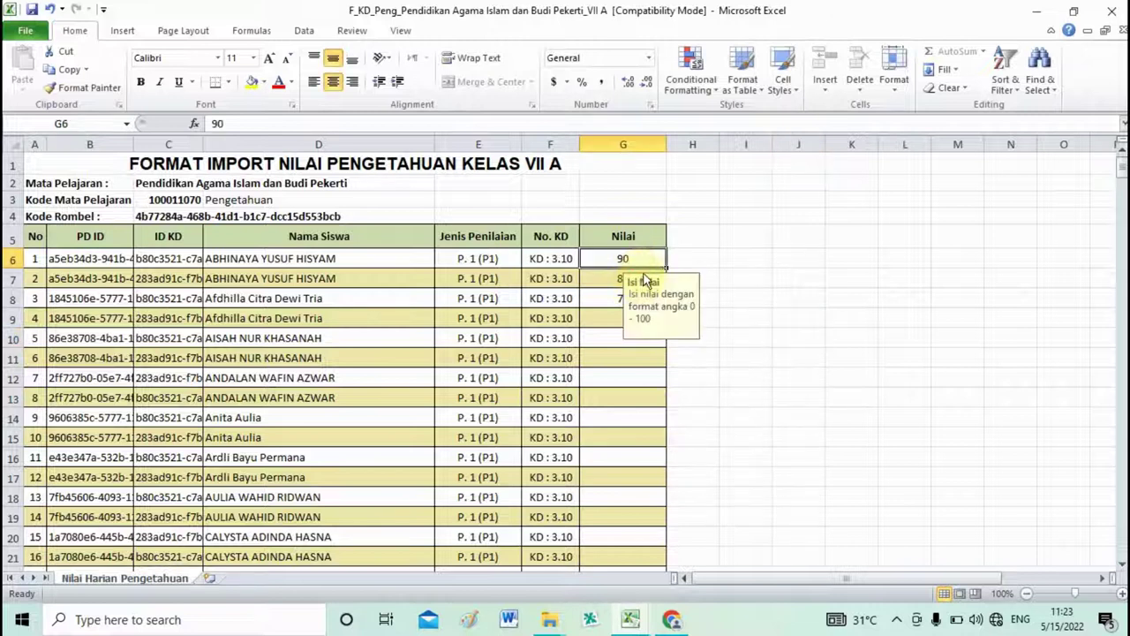
pyautogui.click(619, 279)
pyautogui.write('80')
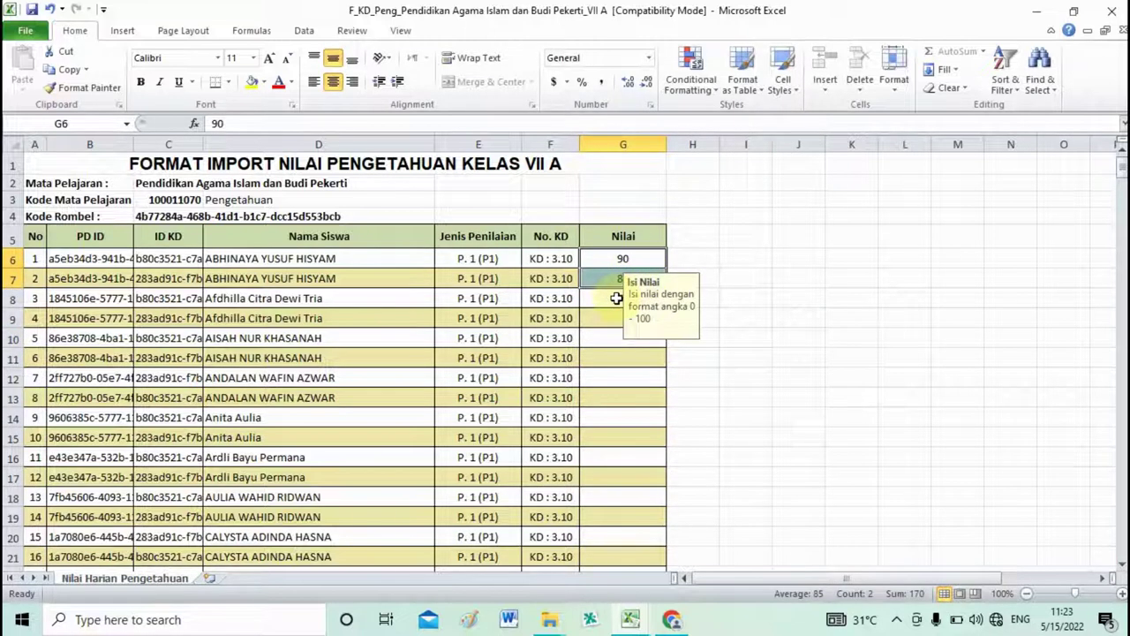
pyautogui.click(731, 324)
pyautogui.moveTo(635, 259); pyautogui.dragTo(632, 300)
pyautogui.click(798, 338)
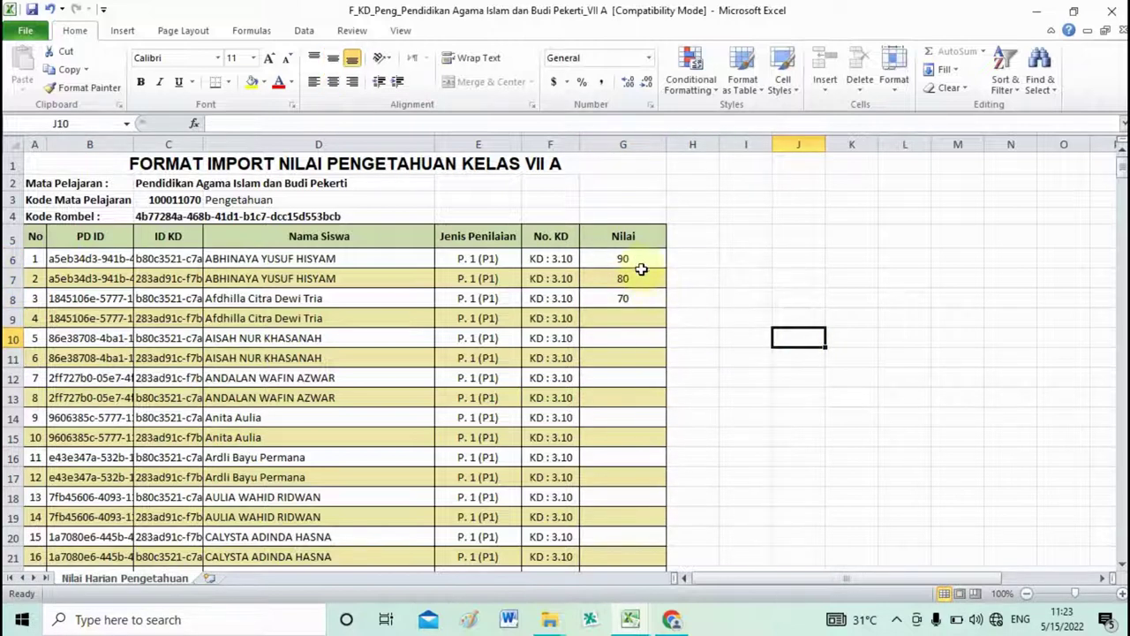
# Fill the 90 from G6 down the Nilai column through G389, and close the workbook with its changes saved.
pyautogui.click(645, 263)
pyautogui.moveTo(667, 271); pyautogui.dragTo(650, 512)
pyautogui.click(805, 417)
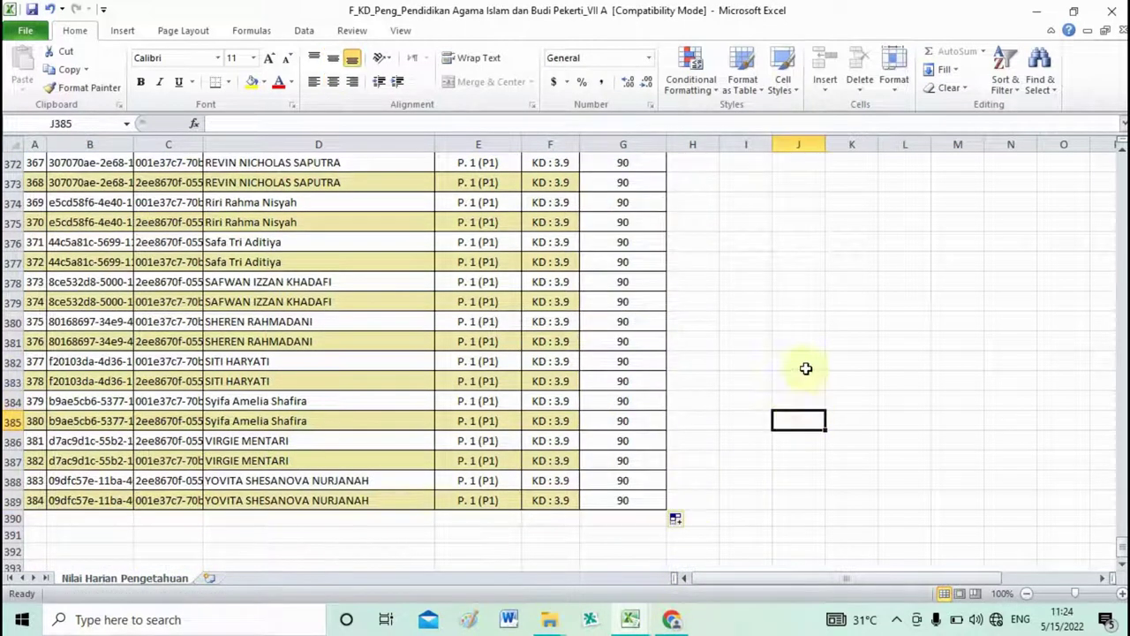
pyautogui.click(1119, 12)
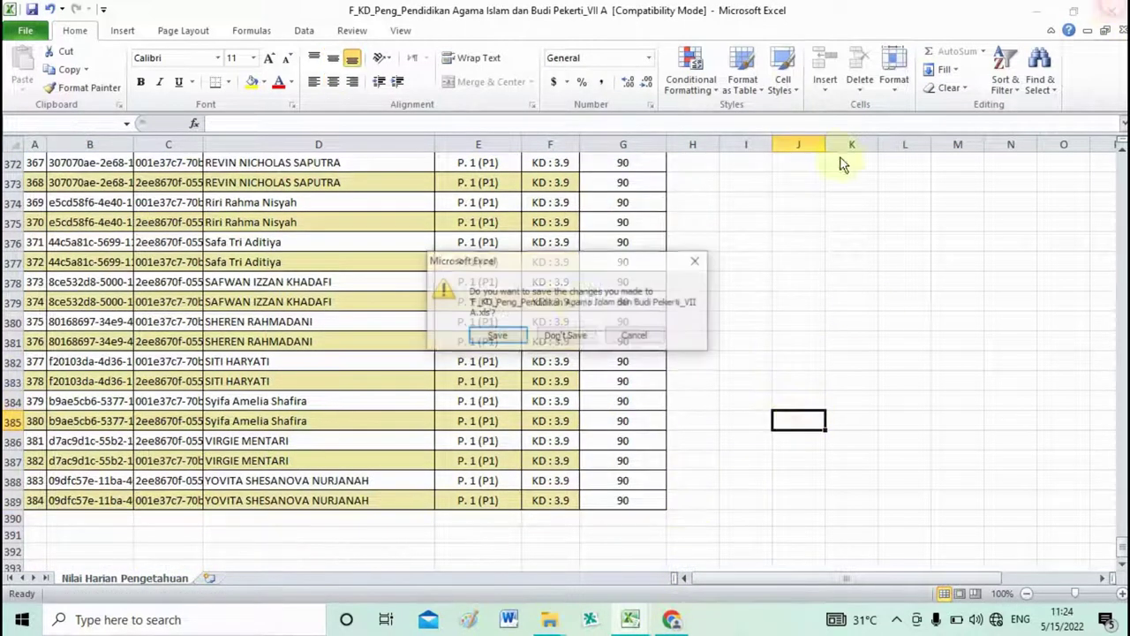
pyautogui.click(497, 337)
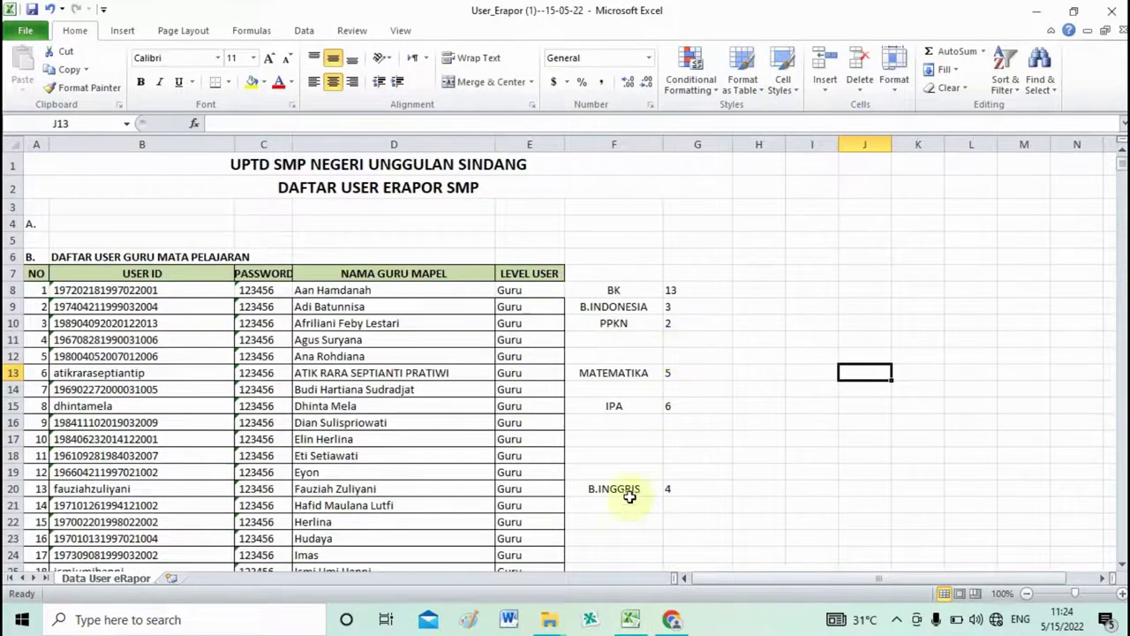
# Switch to the 2. PAI DAN BP folder and open the F_KD_Ket_Pendidikan Agama Islam dan Budi Pekerti_VII A workbook.
pyautogui.click(550, 616)
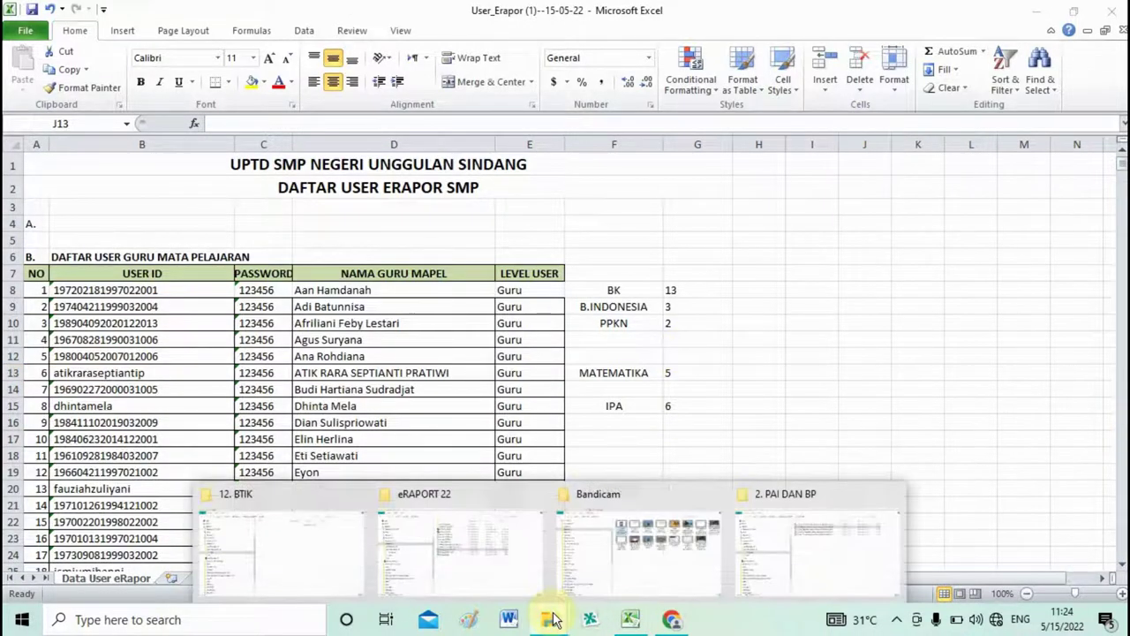
pyautogui.click(750, 573)
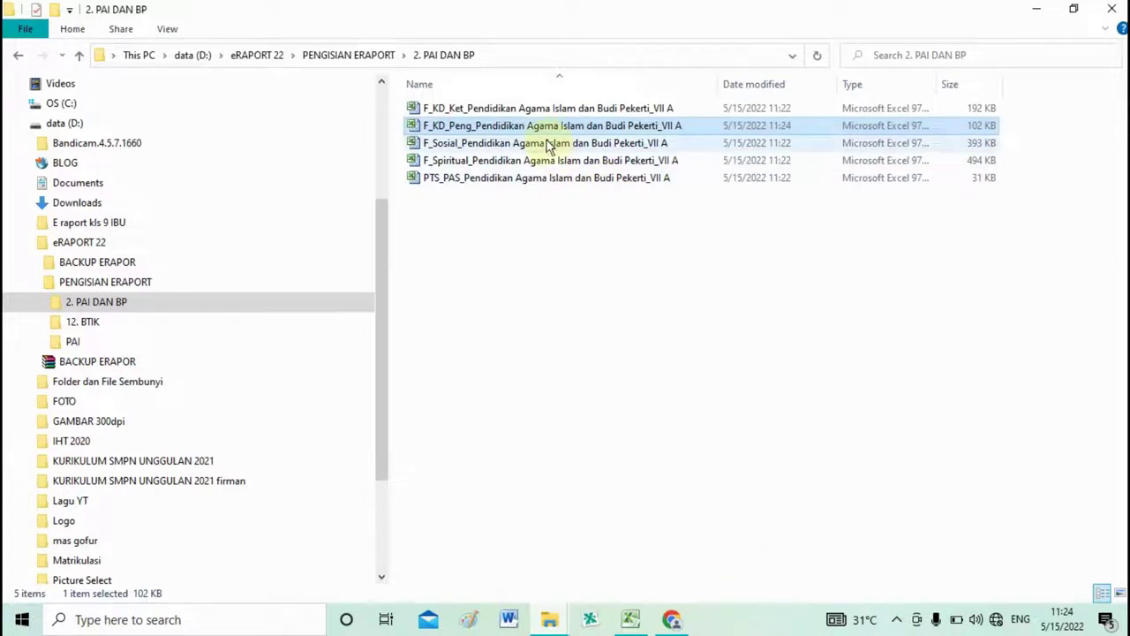
pyautogui.click(522, 111)
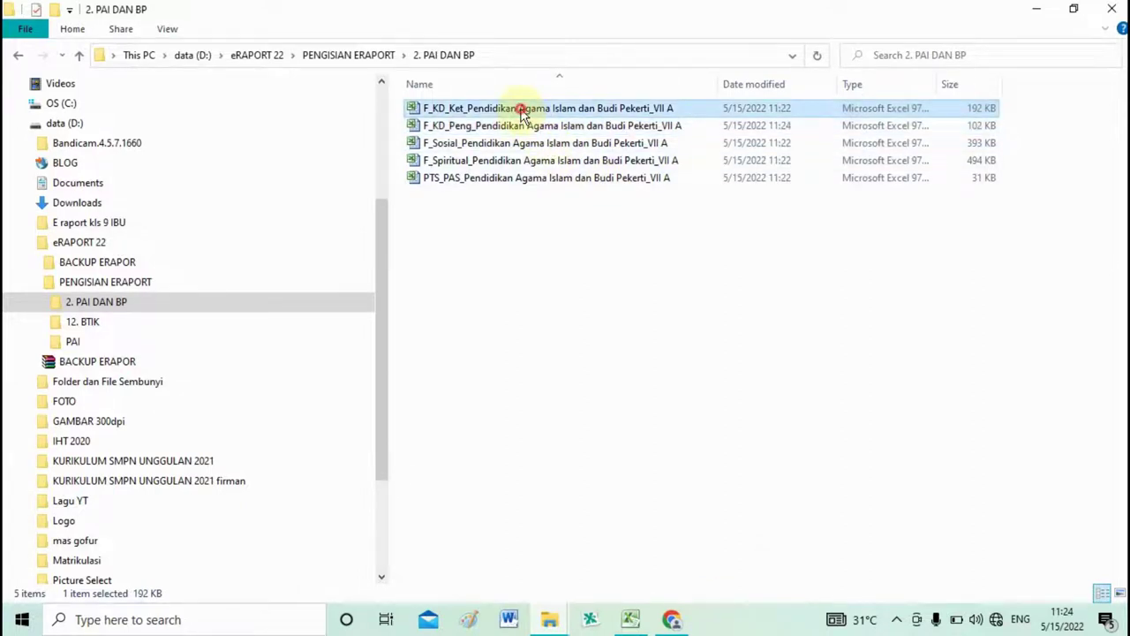
pyautogui.doubleClick(522, 111)
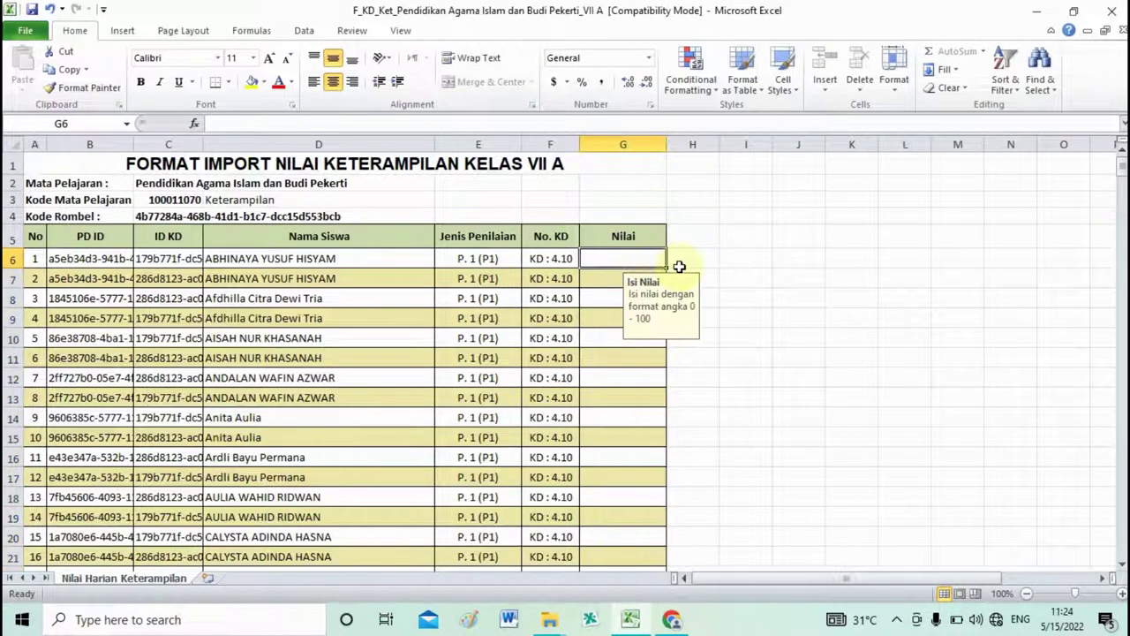
# Enter a score of 80 in G6 of the skills sheet and fill it down the Nilai column through G421.
pyautogui.write('80')
pyautogui.click(656, 257)
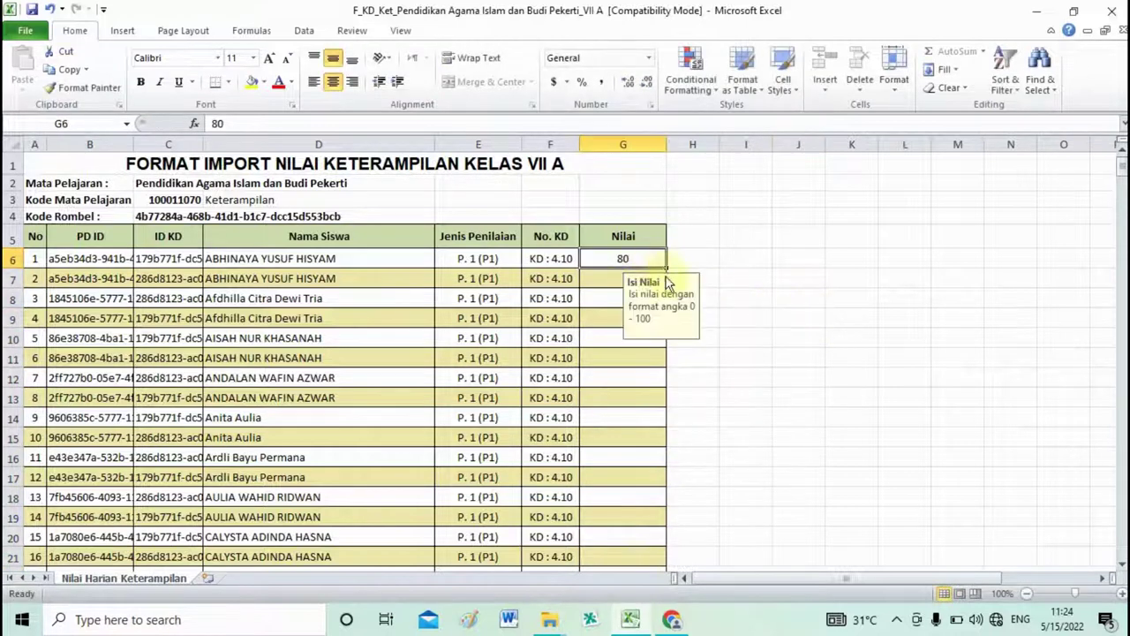
pyautogui.moveTo(669, 268); pyautogui.dragTo(677, 479)
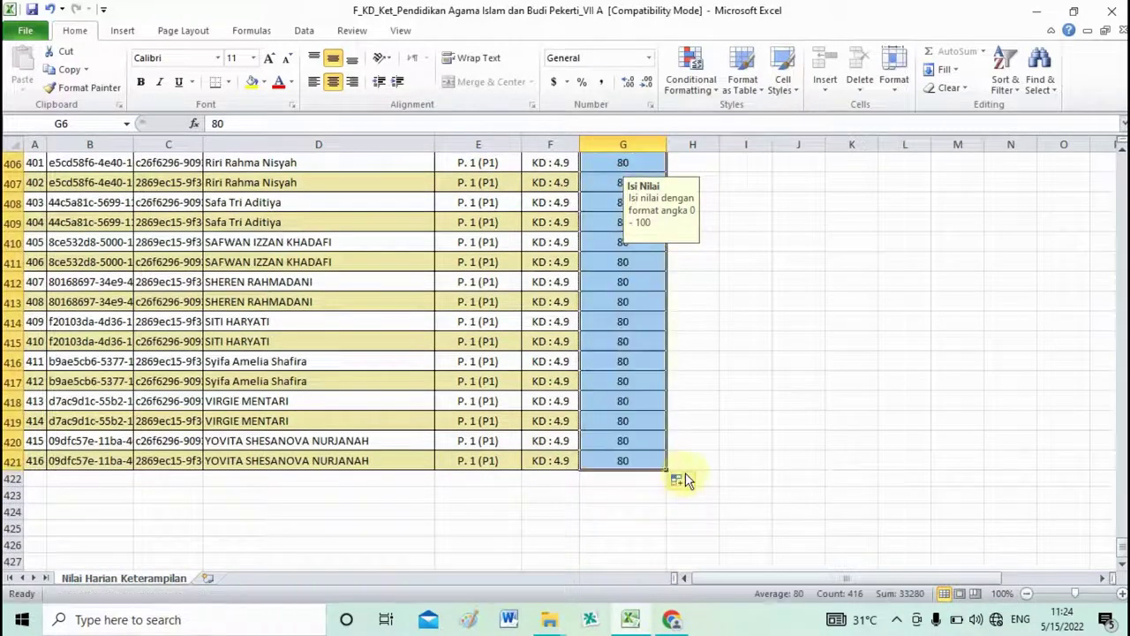
# Close the F_KD_Ket skills workbook with its changes saved.
pyautogui.click(834, 401)
pyautogui.click(1111, 11)
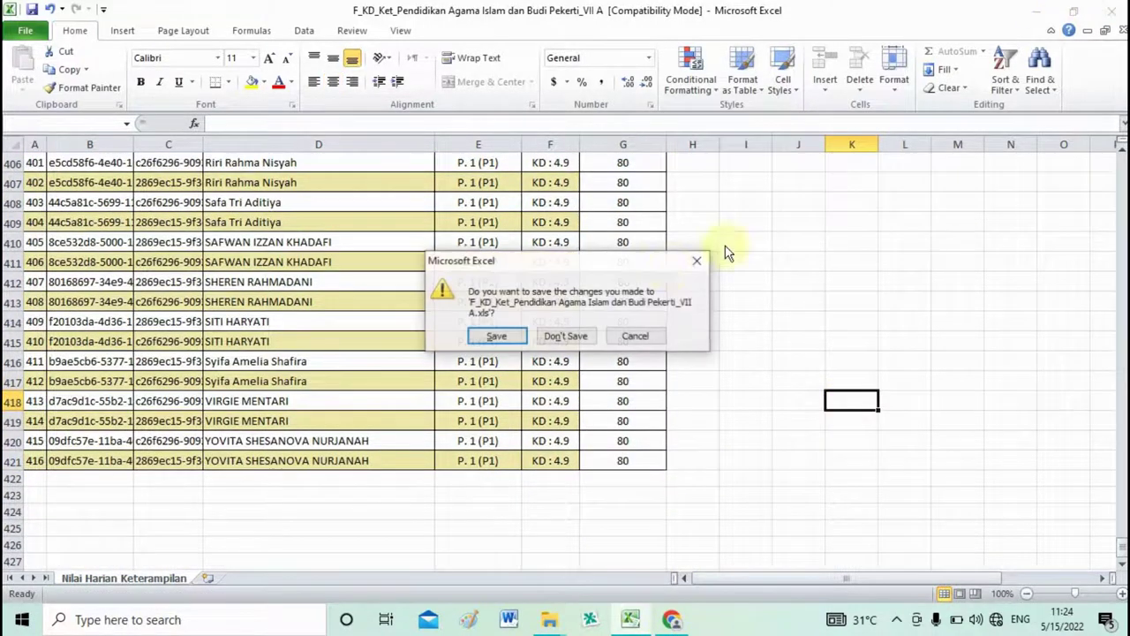
pyautogui.click(500, 336)
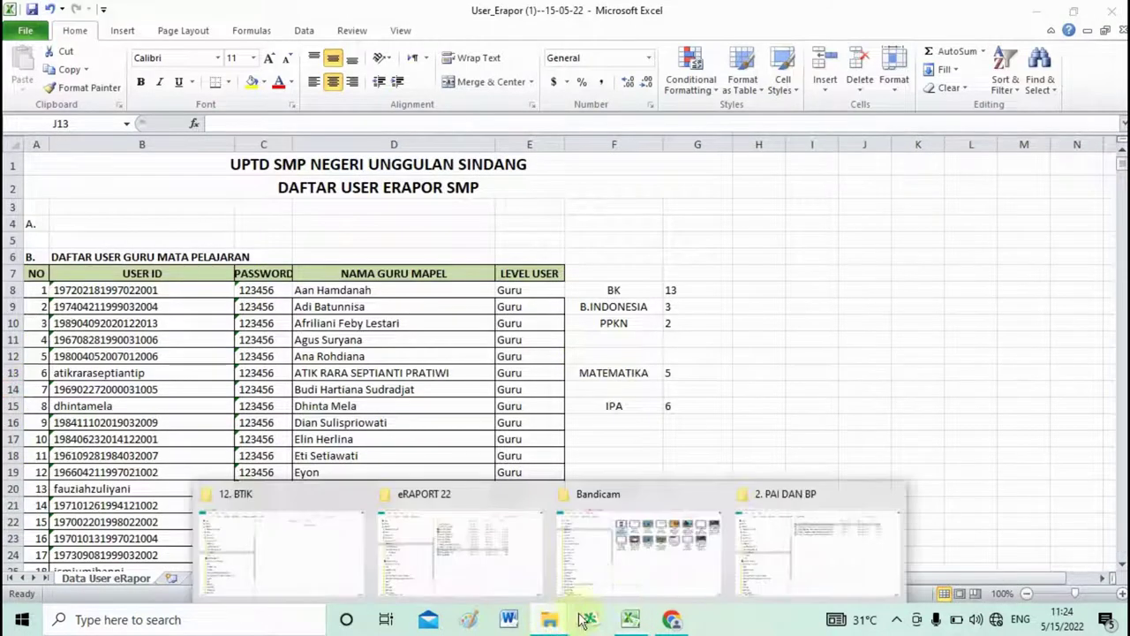
# Open the F_Sosial workbook from the 2. PAI DAN BP folder and fill a score of 3 down the Nilai column from G6 through G613.
pyautogui.click(734, 589)
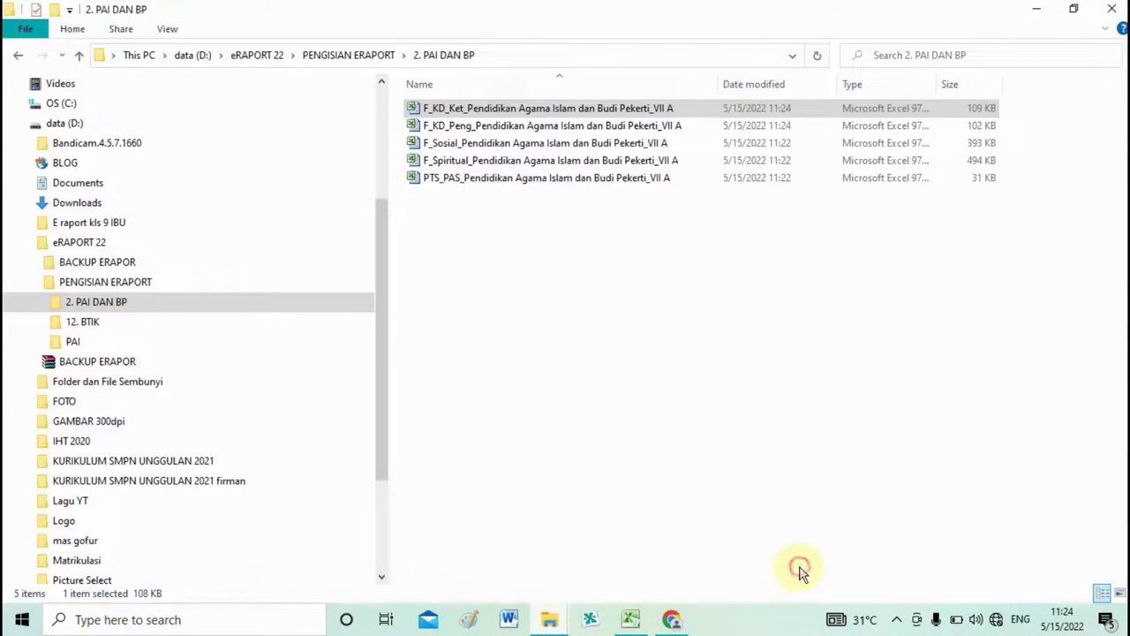
pyautogui.doubleClick(566, 151)
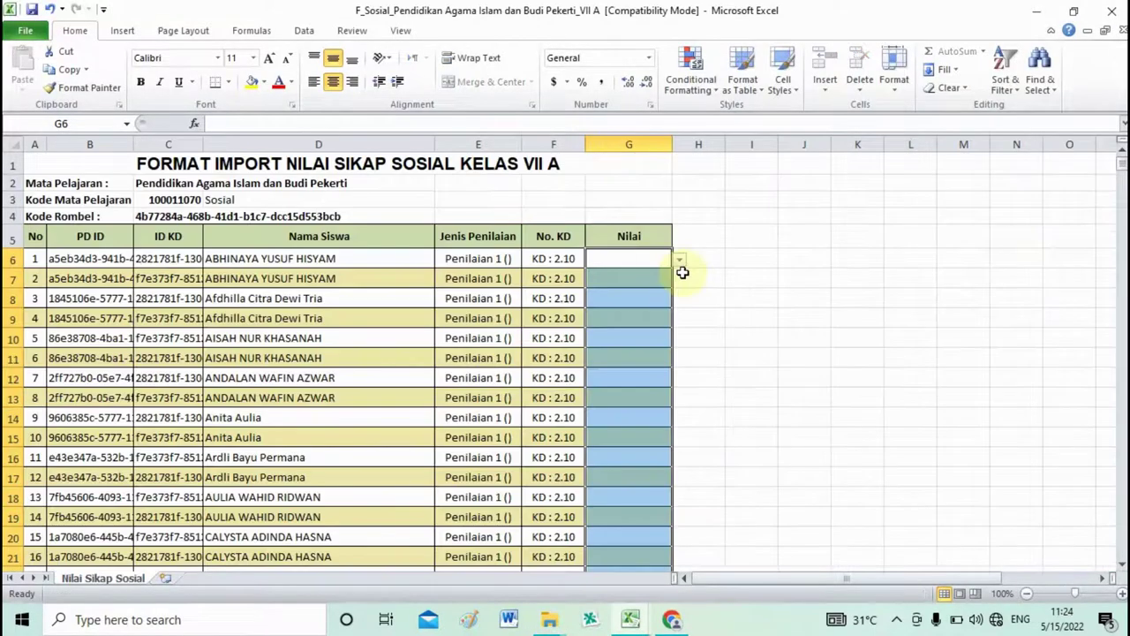
pyautogui.click(644, 253)
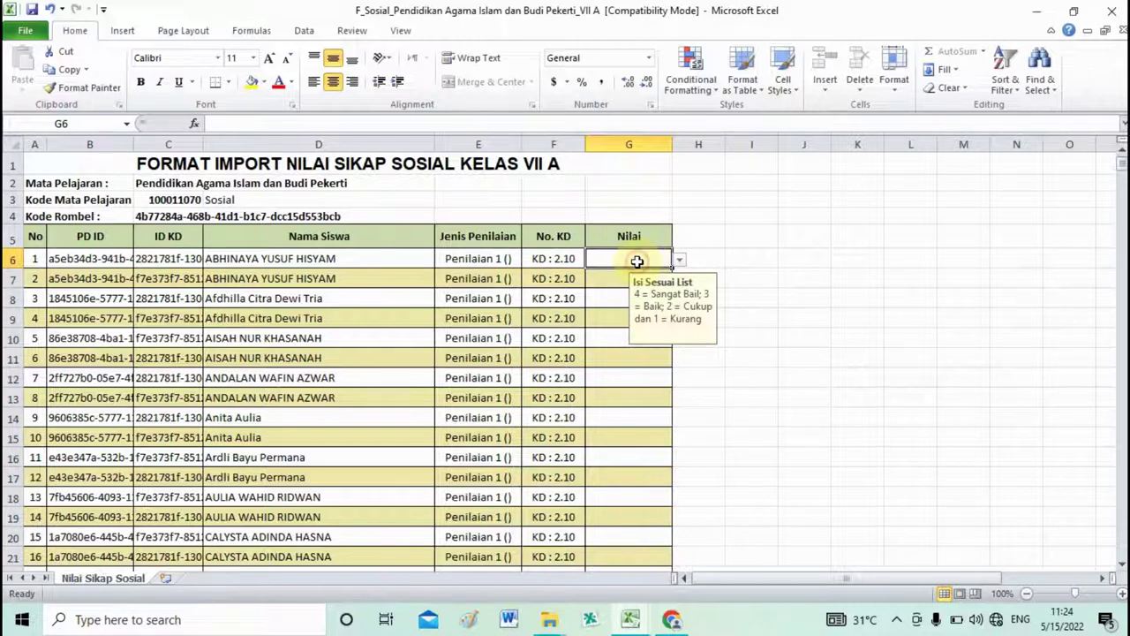
pyautogui.write('3')
pyautogui.click(621, 261)
pyautogui.moveTo(673, 267); pyautogui.dragTo(662, 511)
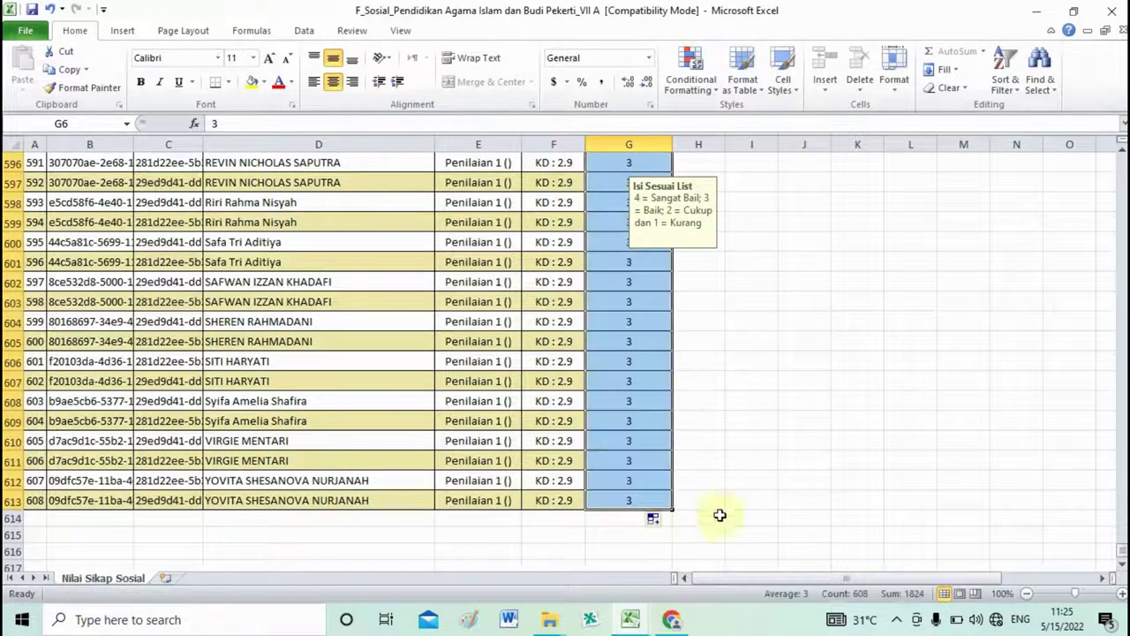
# Close the F_Sosial workbook with its changes saved and open the F_Spiritual workbook from the 2. PAI DAN BP folder.
pyautogui.click(1112, 10)
pyautogui.click(499, 336)
pyautogui.click(549, 619)
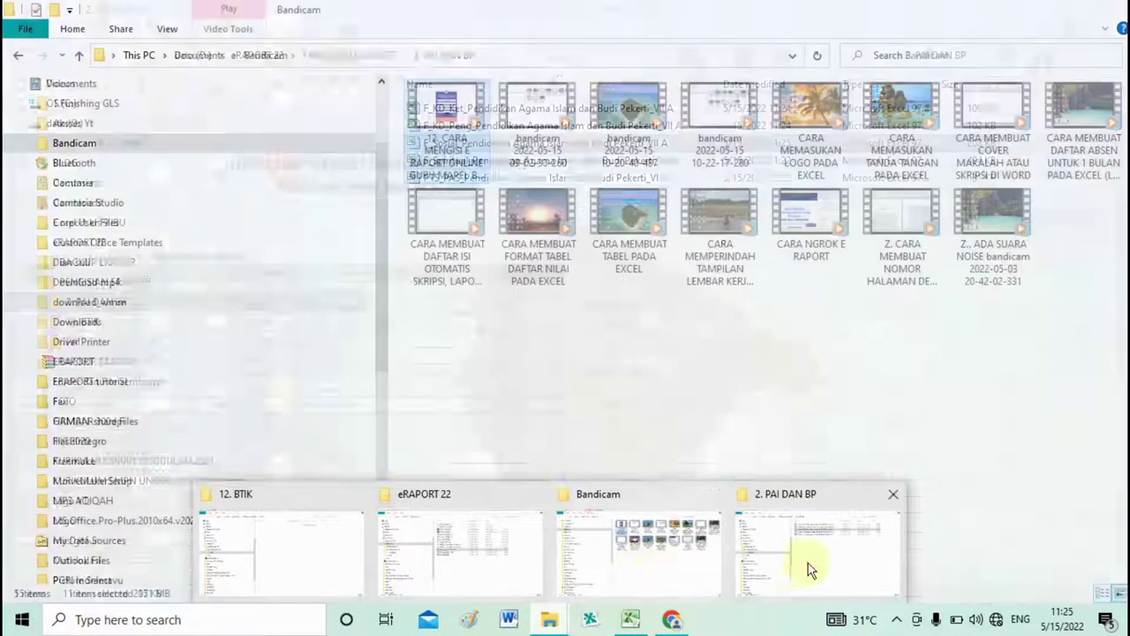
pyautogui.click(808, 565)
pyautogui.doubleClick(472, 160)
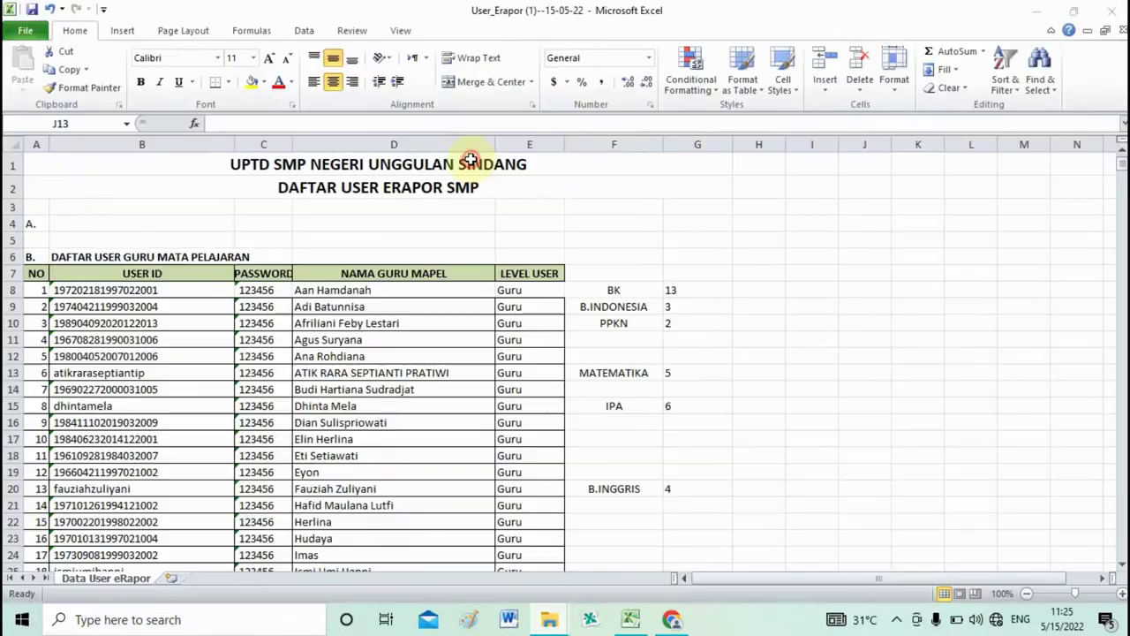
# Enter a score of 3 in G6 of the spiritual attitude sheet and fill it down the Nilai column through G773.
pyautogui.click(621, 261)
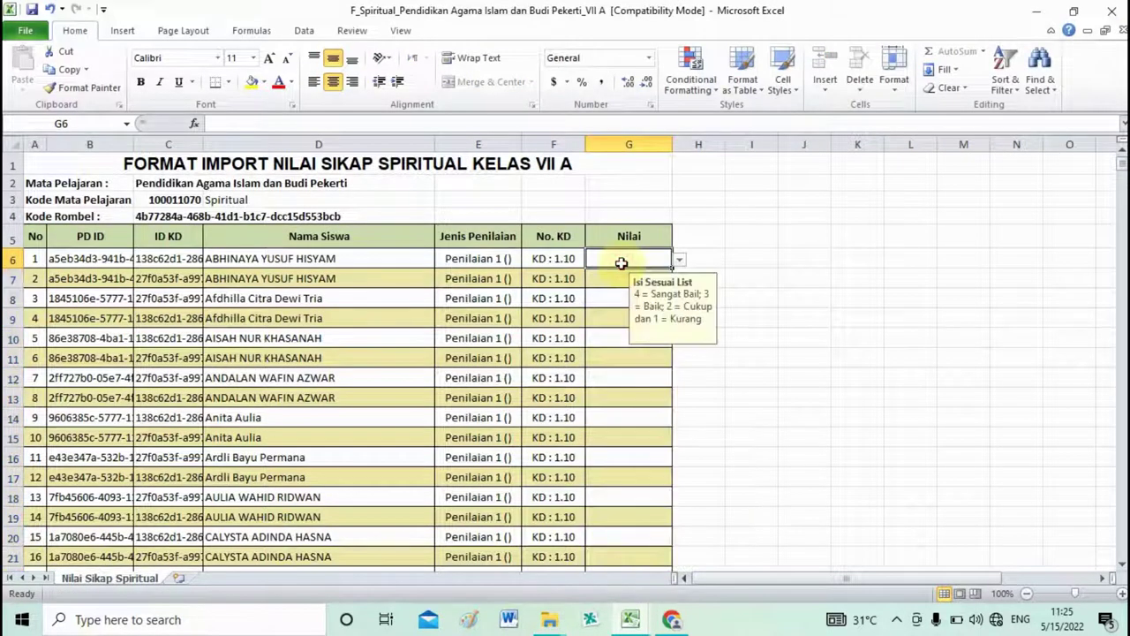
pyautogui.write('3')
pyautogui.click(803, 279)
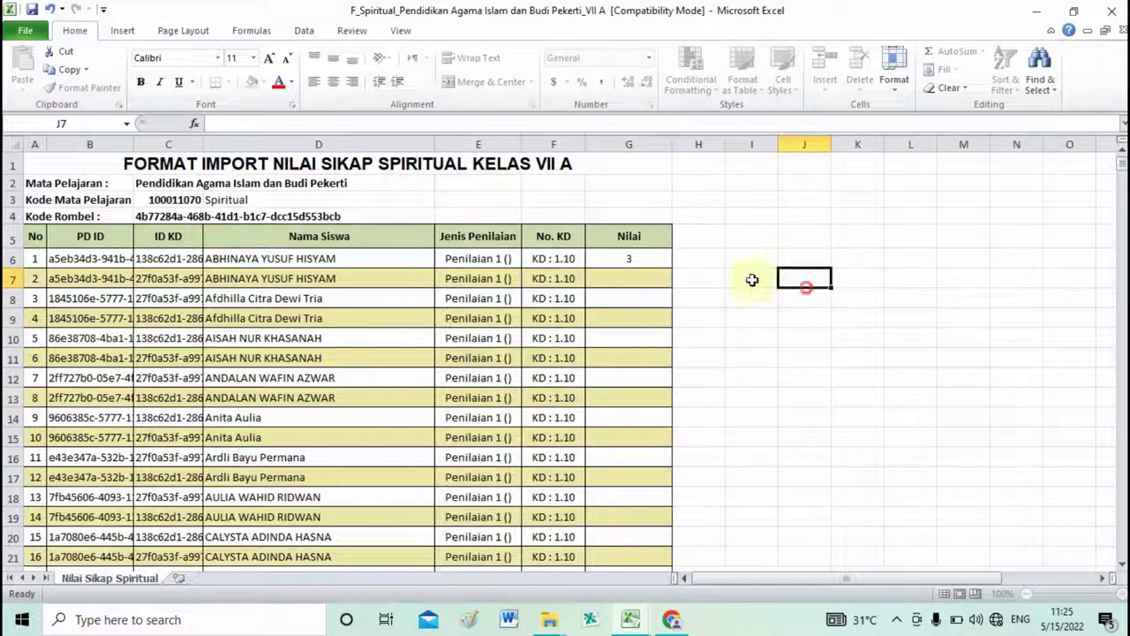
pyautogui.click(643, 256)
pyautogui.moveTo(674, 267); pyautogui.dragTo(668, 525)
# Close the F_Spiritual workbook with its changes saved and open the PTS_PAS workbook from the 2. PAI DAN BP folder.
pyautogui.click(1112, 10)
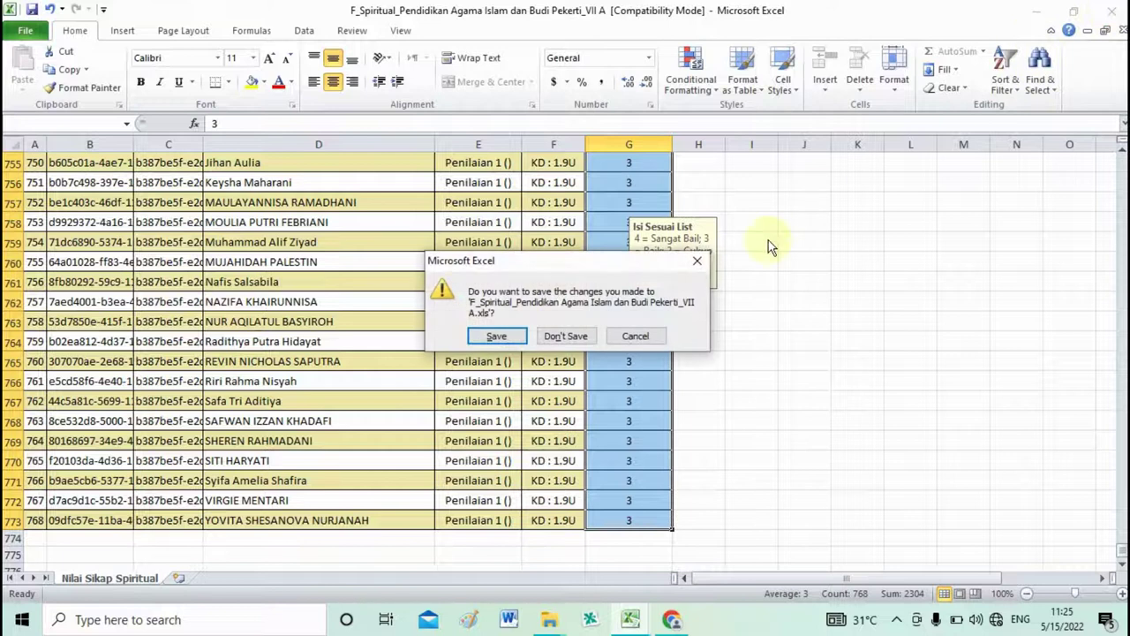
pyautogui.click(499, 336)
pyautogui.moveTo(553, 623)
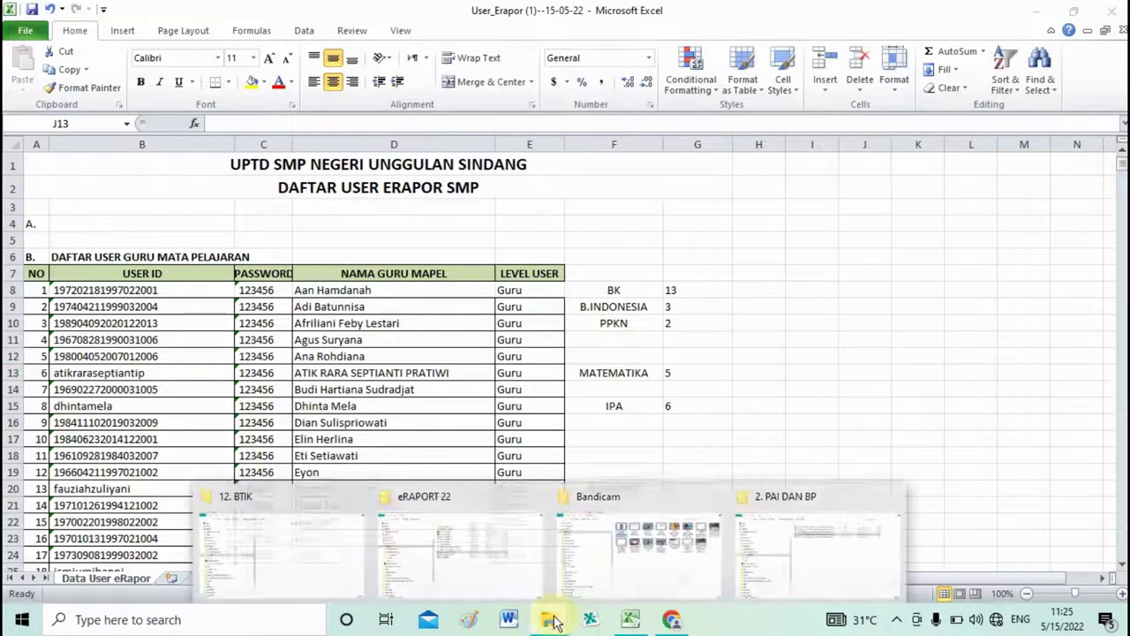
pyautogui.click(795, 558)
pyautogui.doubleClick(582, 179)
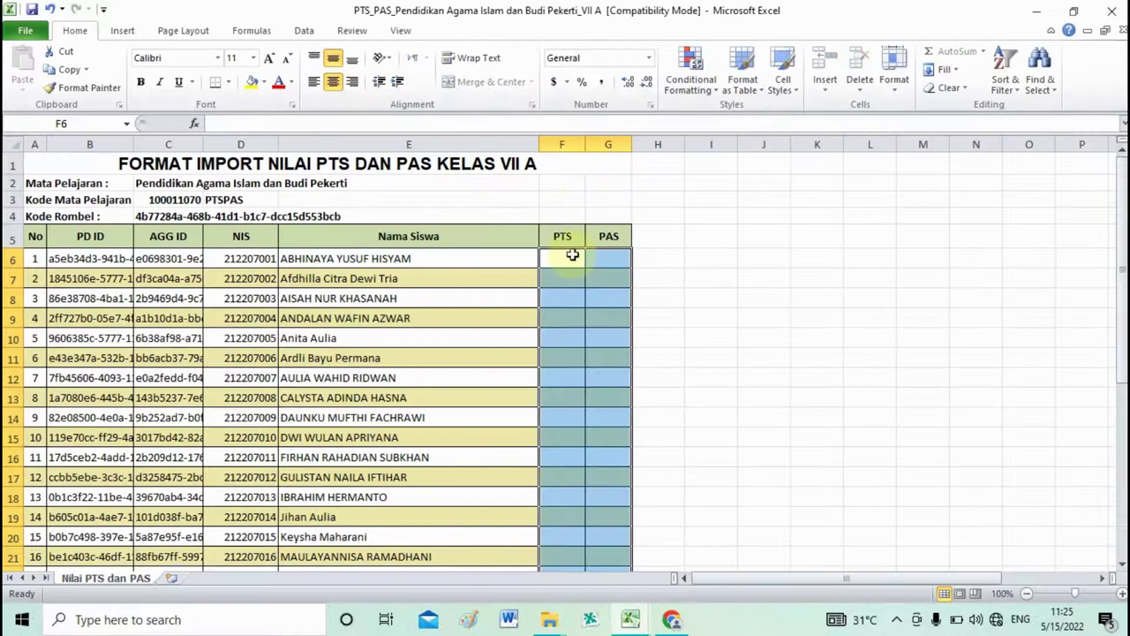
# Enter 80 for PTS in F6 and 90 for PAS in G6, and fill both columns down through row 37.
pyautogui.click(572, 256)
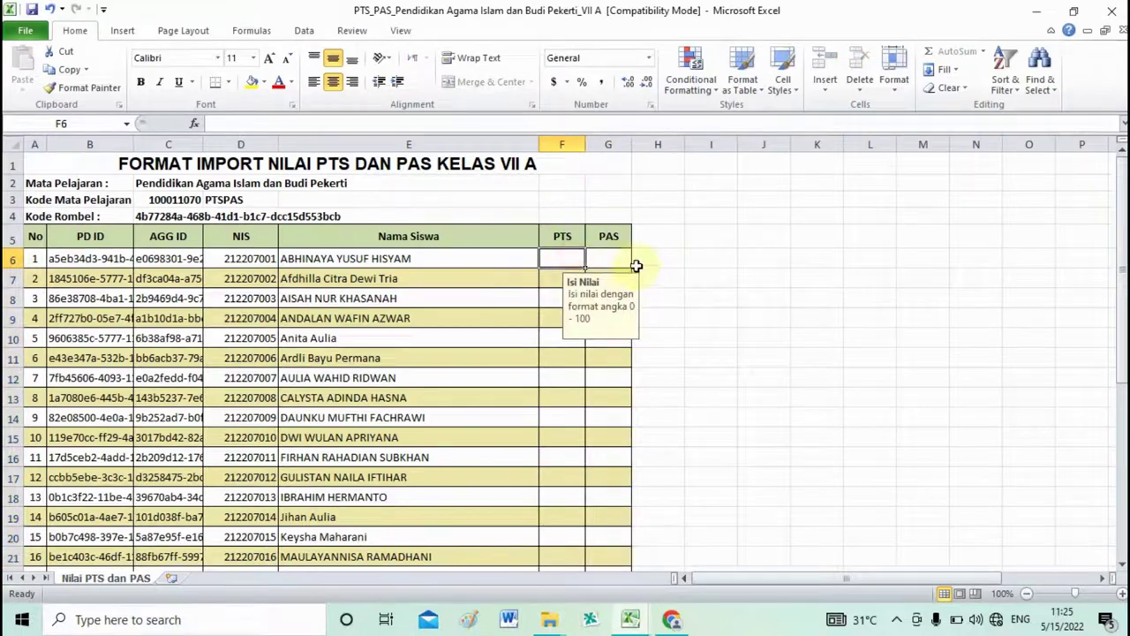
pyautogui.write('80')
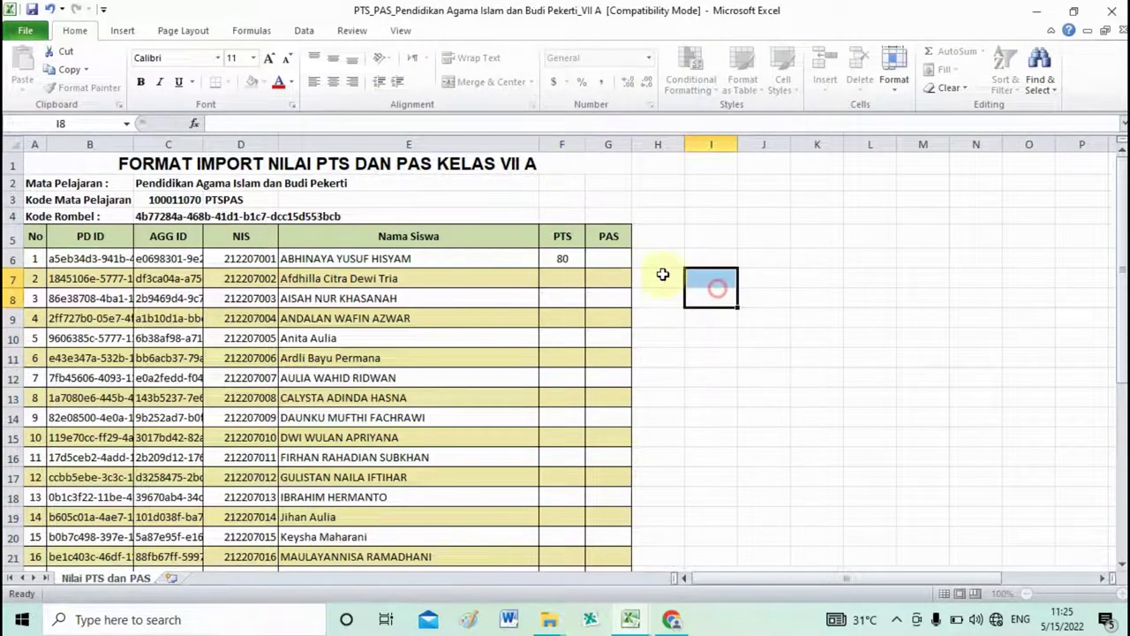
pyautogui.press('Tab')
pyautogui.write('90')
pyautogui.press('Return')
pyautogui.moveTo(565, 256); pyautogui.dragTo(628, 527)
pyautogui.moveTo(629, 529); pyautogui.dragTo(630, 529)
# Close the PTS_PAS workbook with its changes saved.
pyautogui.click(764, 480)
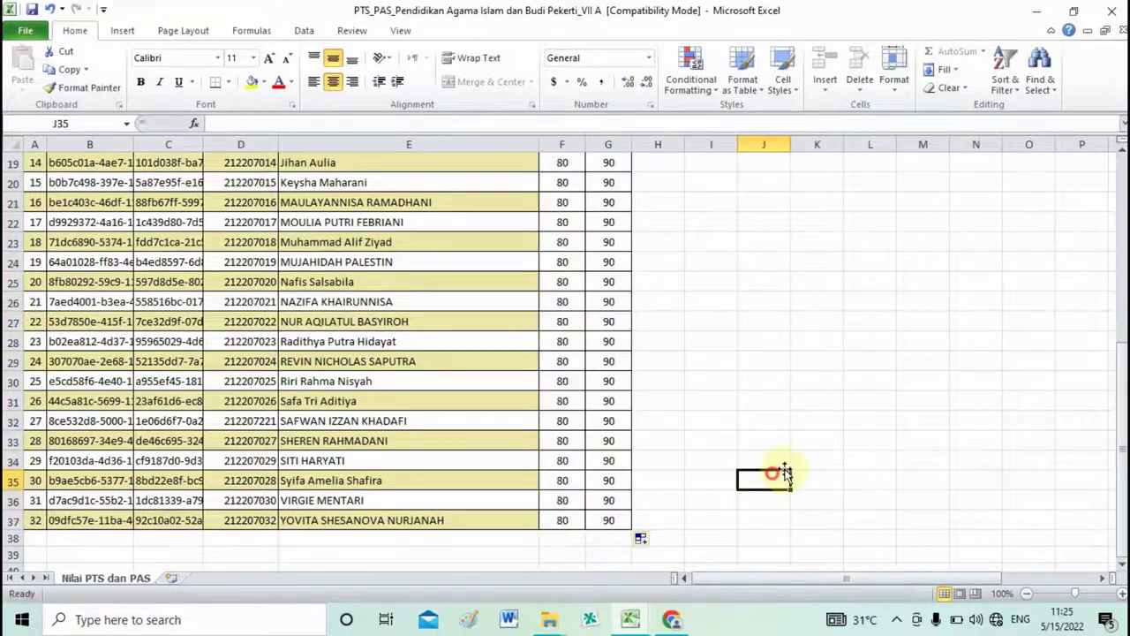
pyautogui.click(1112, 11)
pyautogui.click(560, 336)
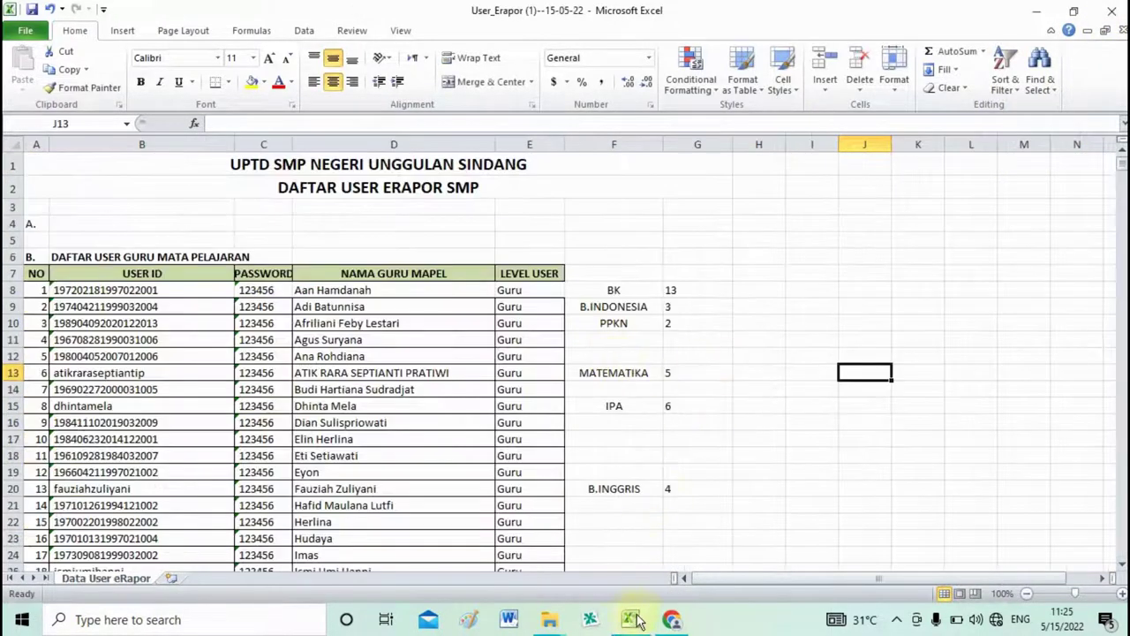
# Switch to the e-Rapor application in Chrome and open the Import Nilai Pengetahuan page under Import Nilai Siswa.
pyautogui.click(671, 619)
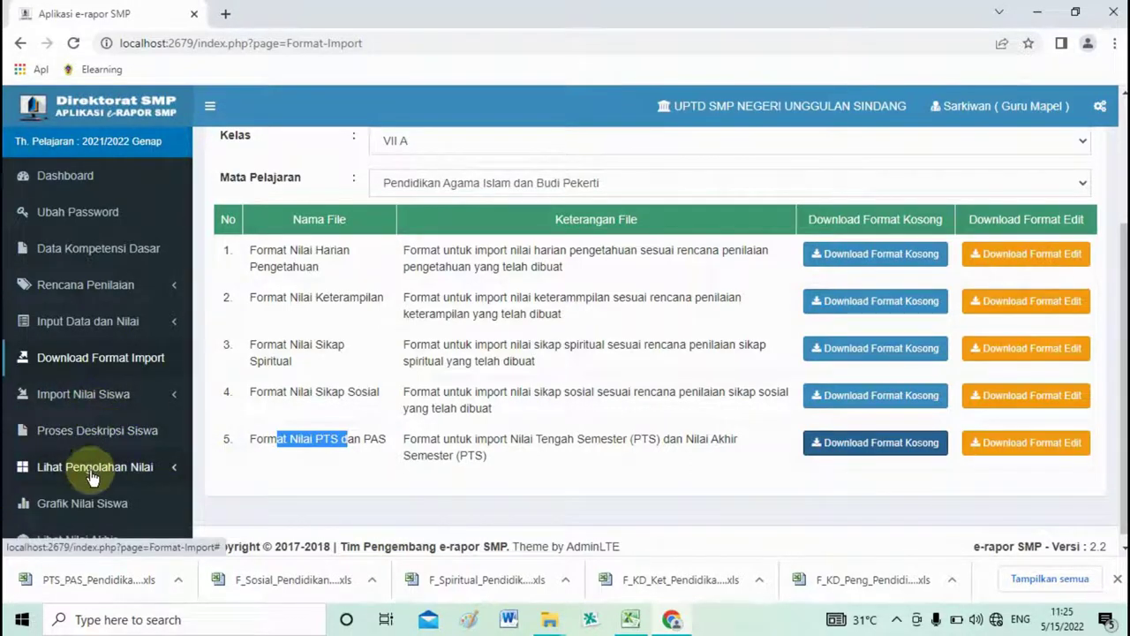
pyautogui.click(77, 400)
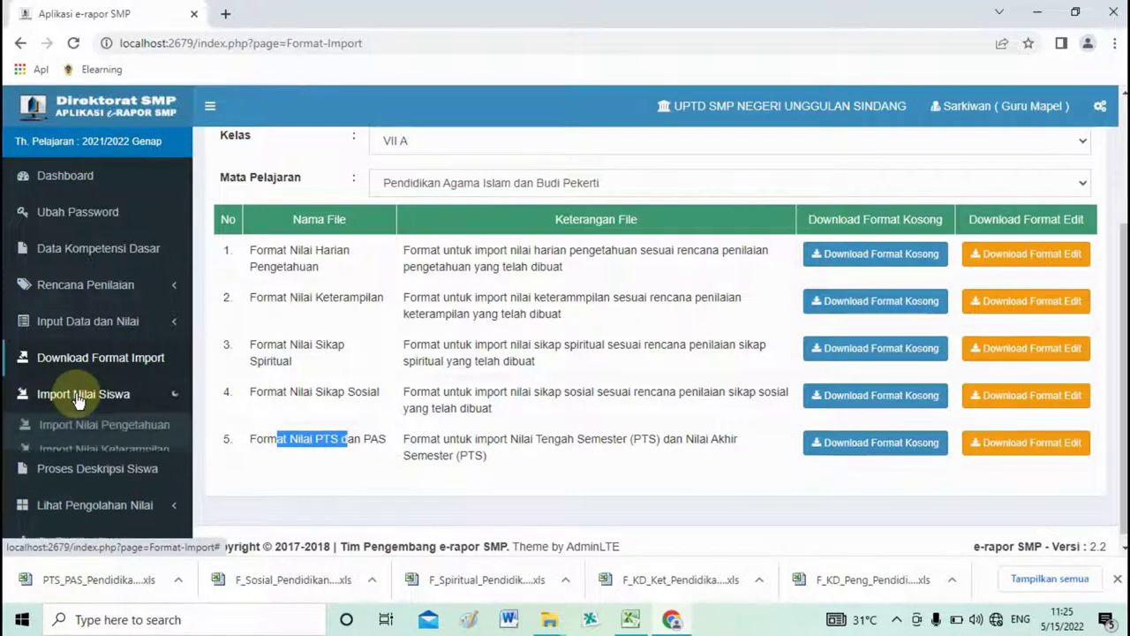
pyautogui.scroll(-3, 156, 414)
pyautogui.scroll(1, 145, 296)
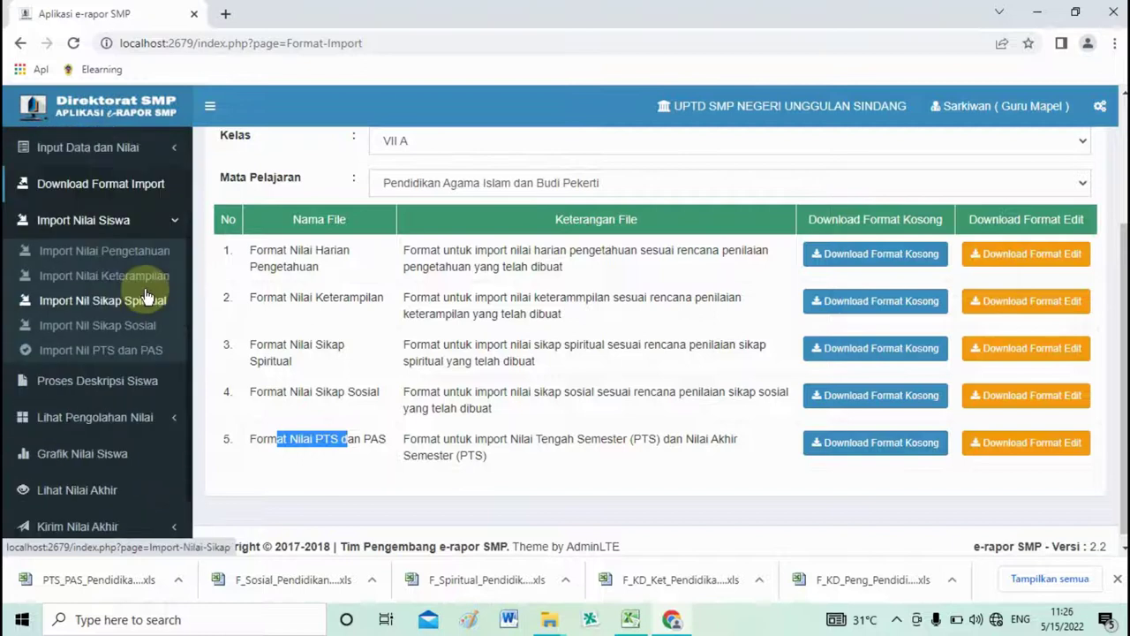
pyautogui.scroll(-1, 150, 261)
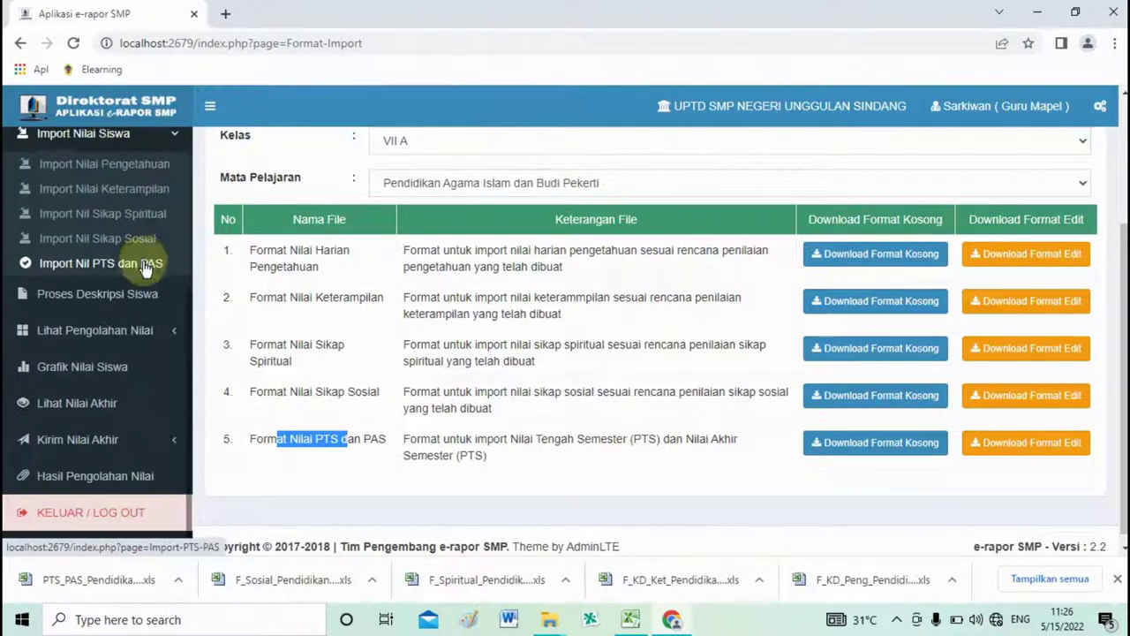
pyautogui.click(114, 169)
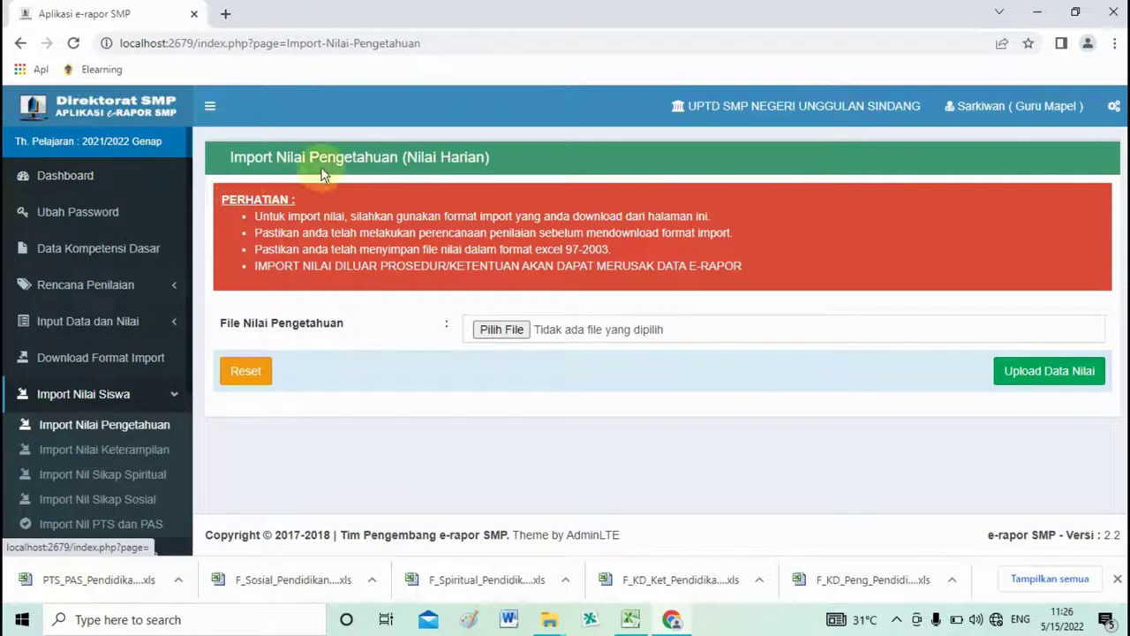
# Choose F_KD_Peng_Pendidikan Agama Islam dan Budi Pekerti_VII A from the 2. PAI DAN BP folder as the knowledge score file.
pyautogui.moveTo(232, 322); pyautogui.dragTo(333, 325)
pyautogui.click(503, 334)
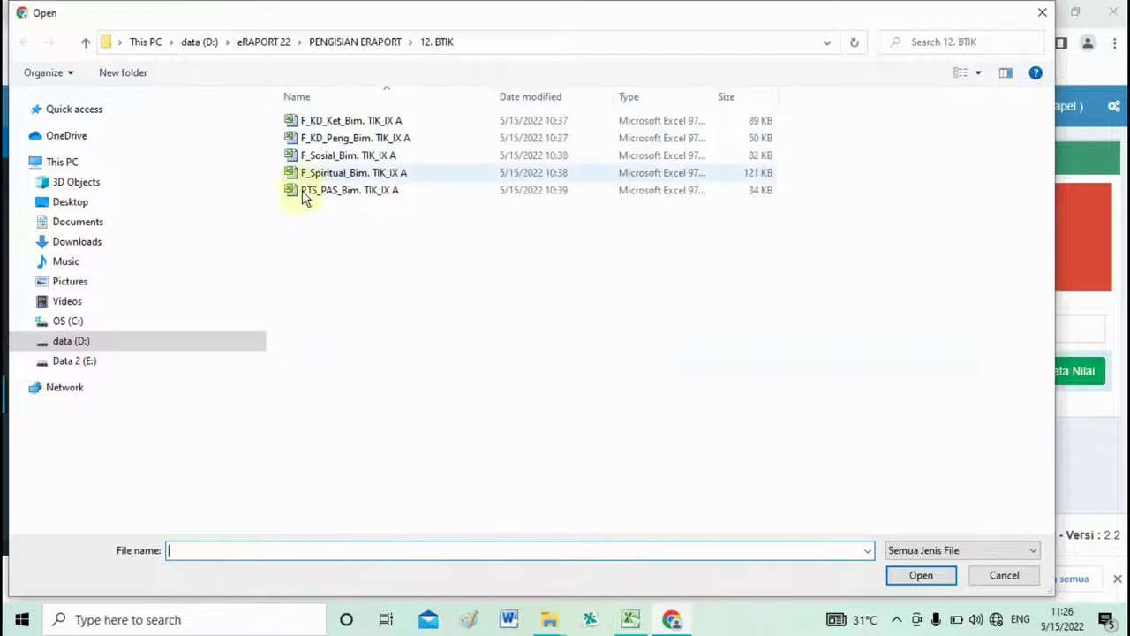
pyautogui.click(358, 42)
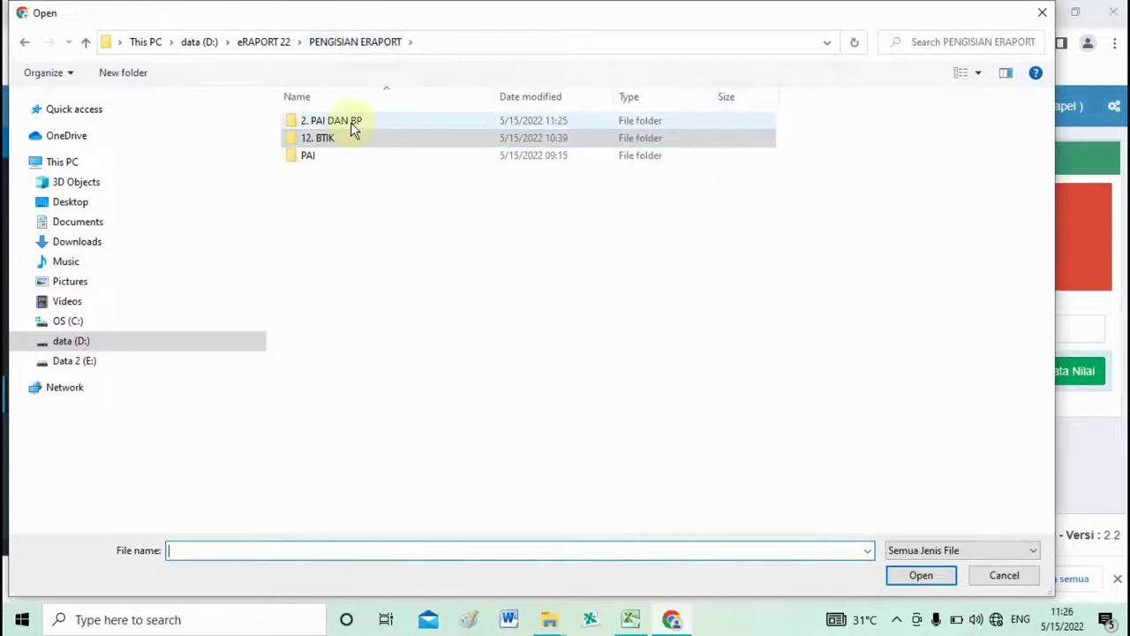
pyautogui.doubleClick(352, 122)
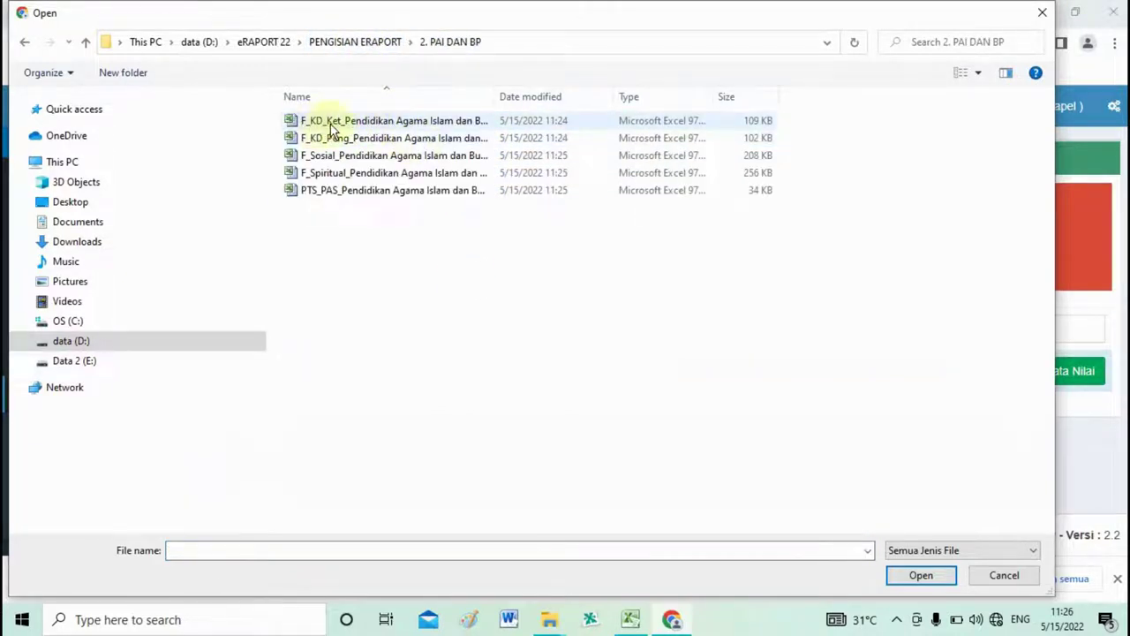
pyautogui.click(348, 143)
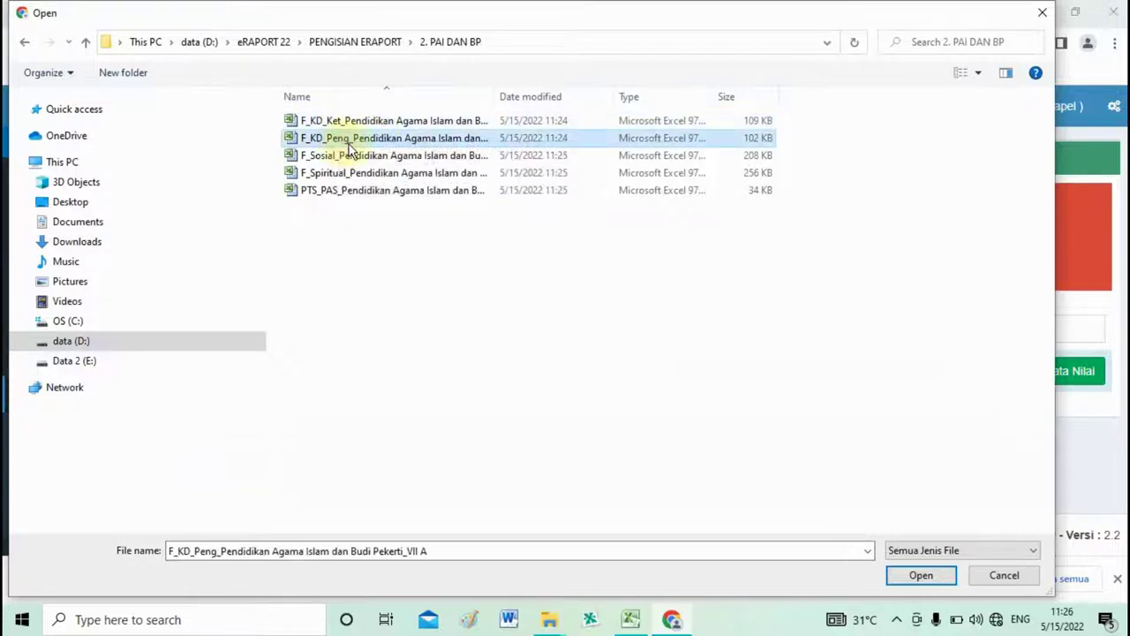
pyautogui.doubleClick(346, 141)
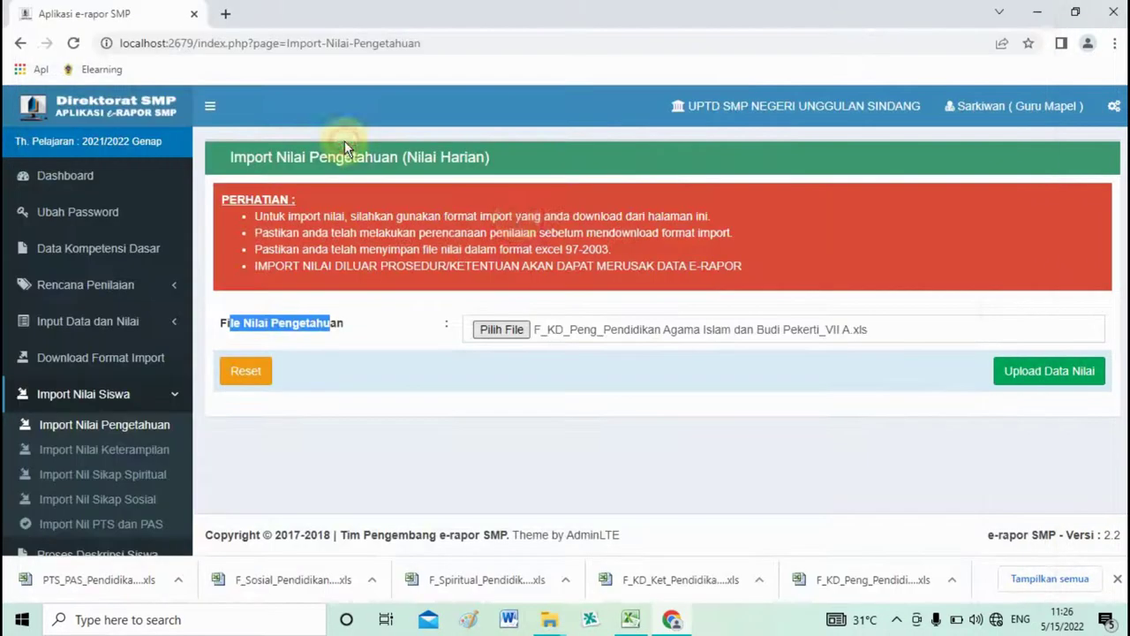
# Upload the knowledge score file, review the student list down to its last row, and save the imported scores.
pyautogui.click(1027, 371)
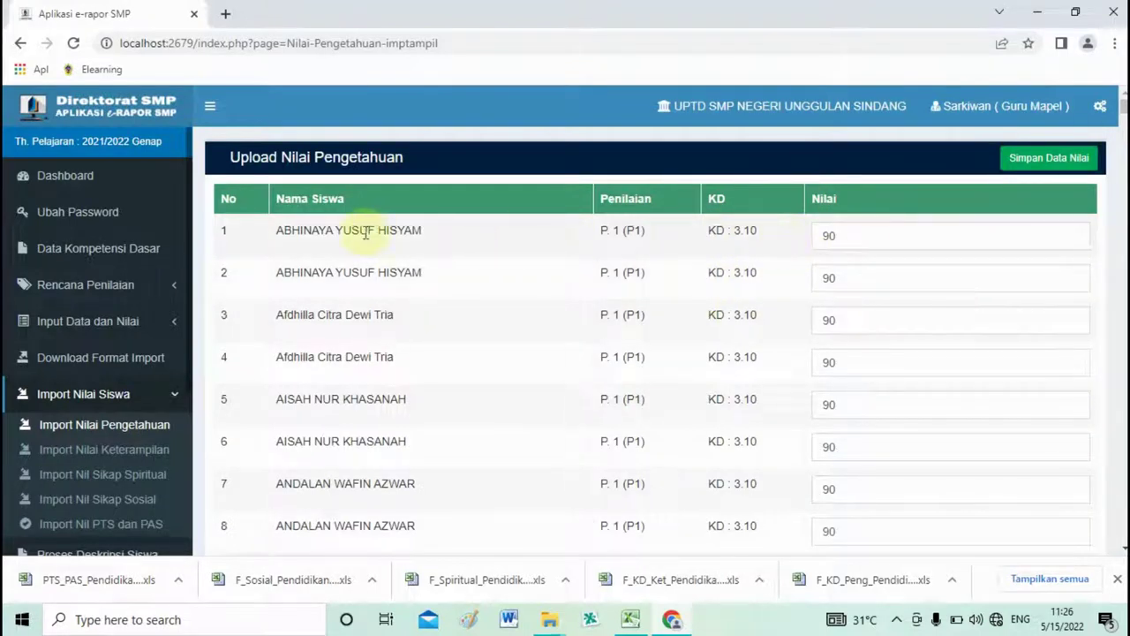
pyautogui.moveTo(311, 231); pyautogui.dragTo(327, 231)
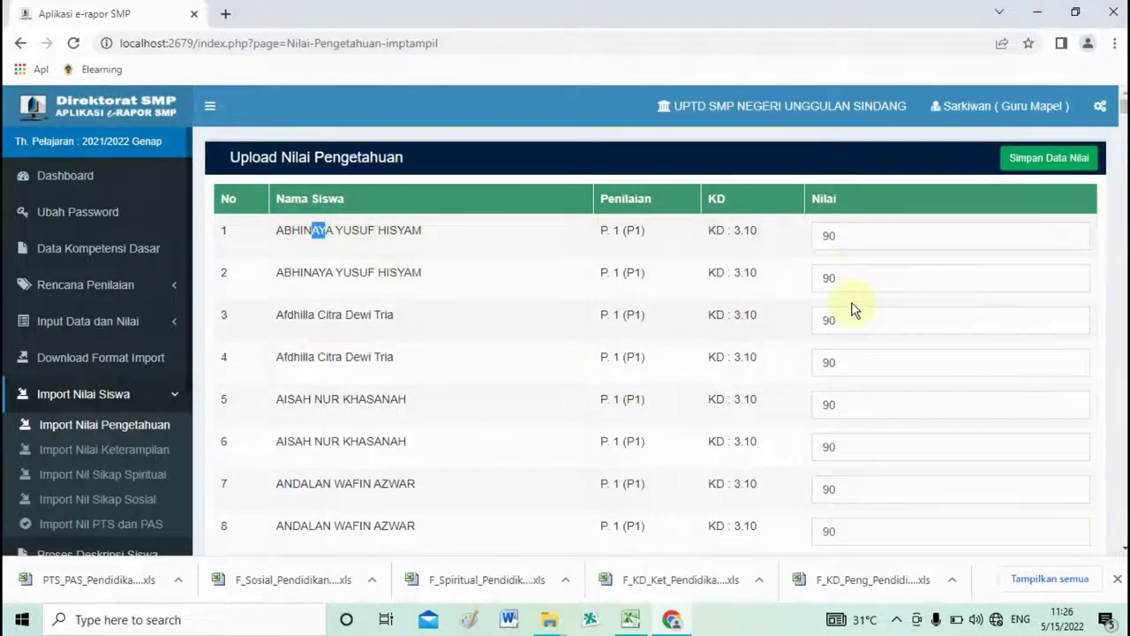
pyautogui.moveTo(1123, 111); pyautogui.dragTo(1123, 530)
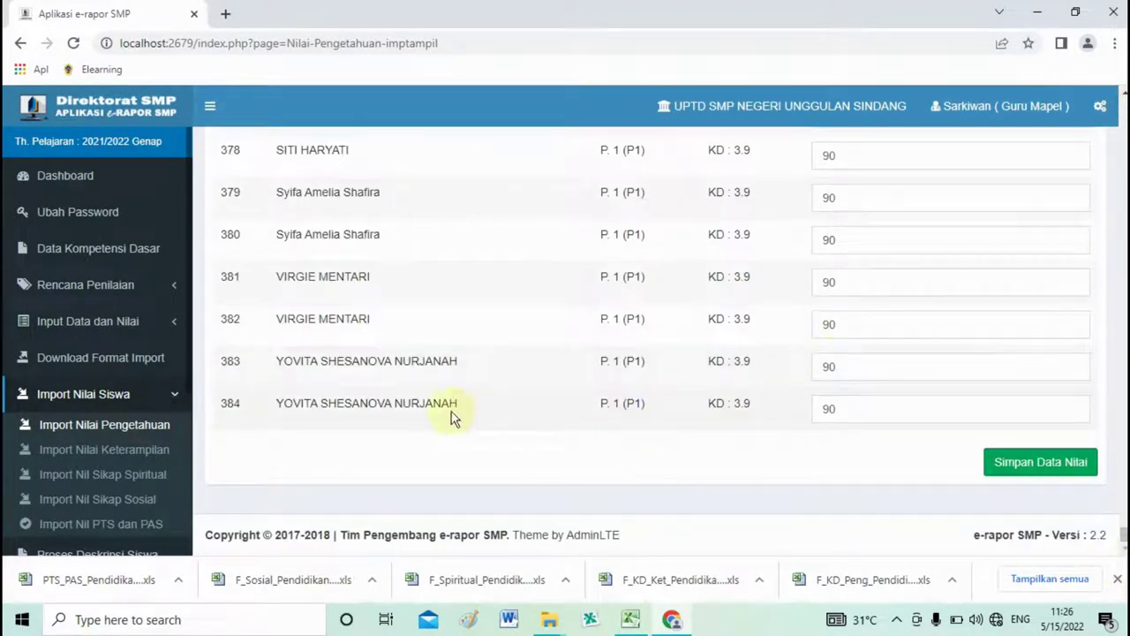
pyautogui.moveTo(416, 404); pyautogui.dragTo(436, 404)
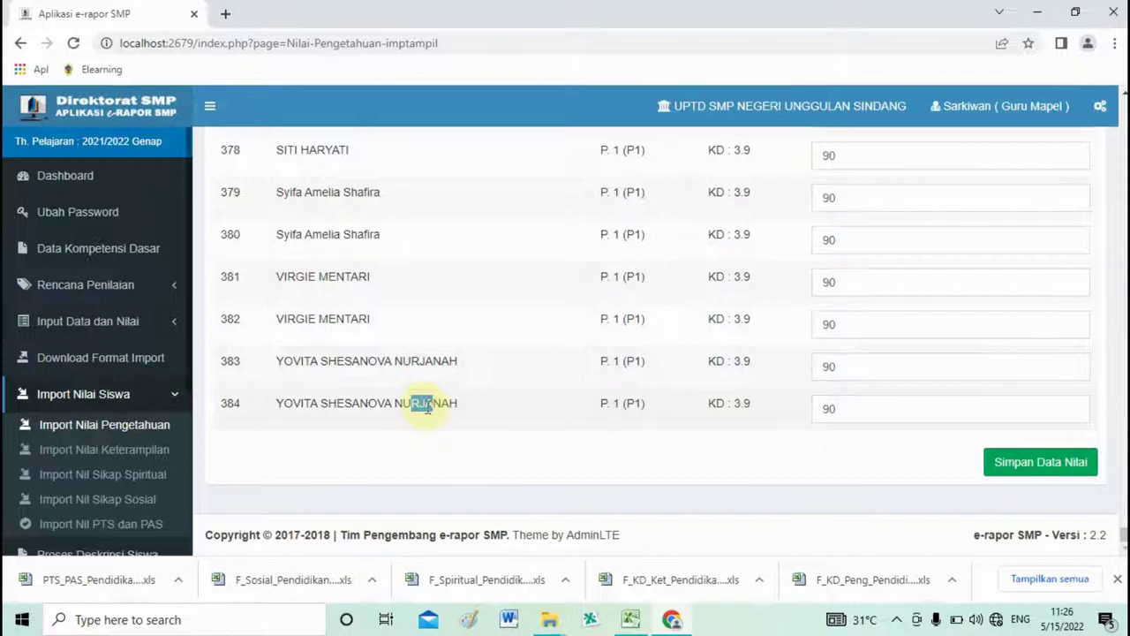
pyautogui.click(415, 404)
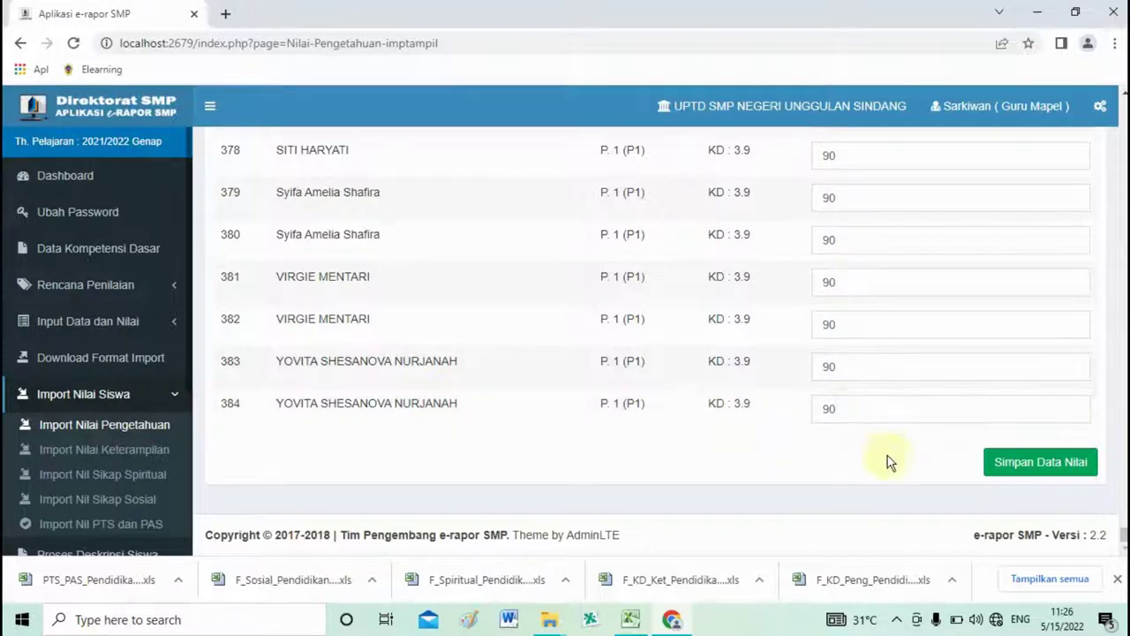
pyautogui.click(1034, 468)
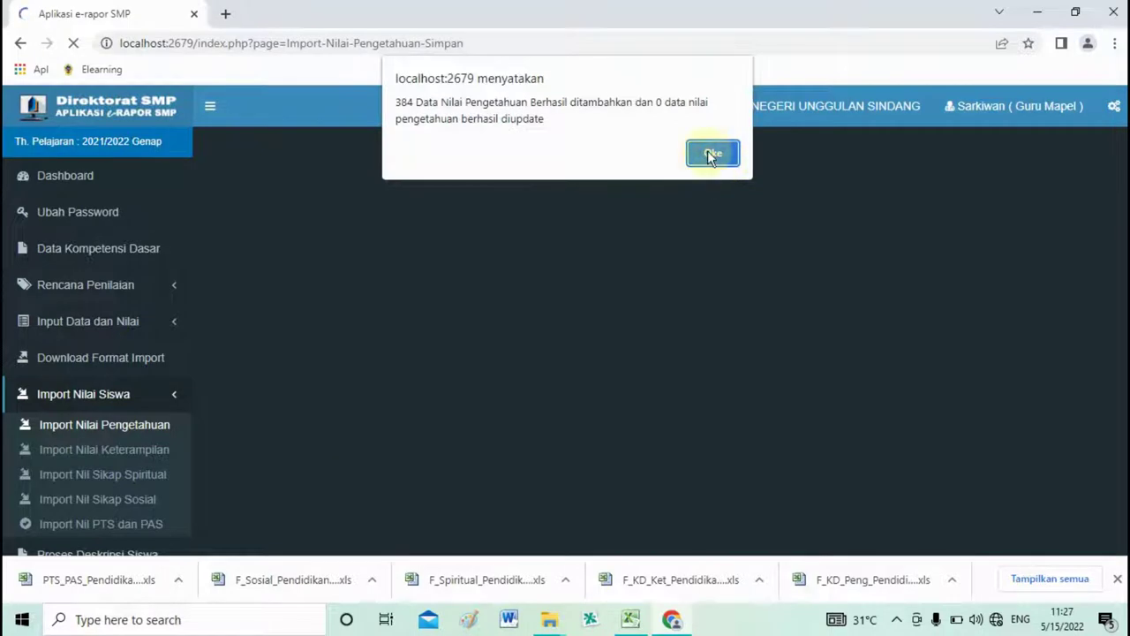
pyautogui.click(712, 155)
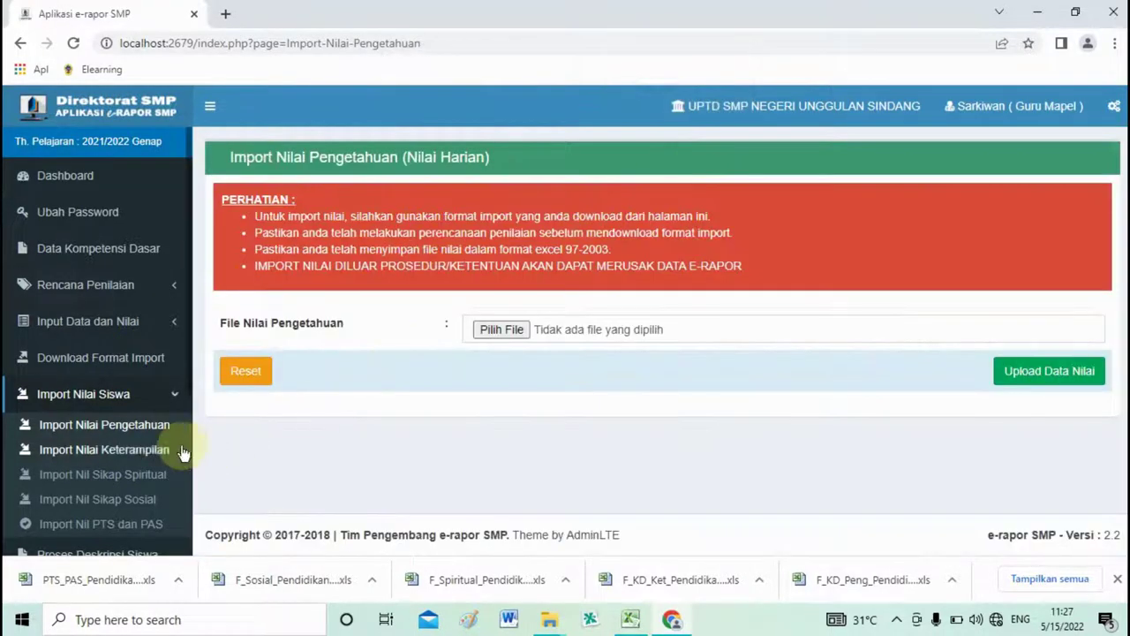
# Open the Import Nilai Keterampilan page and choose F_KD_Ket_Pendidikan Agama Islam dan Budi Pekerti_VII A as the skills score file.
pyautogui.click(137, 459)
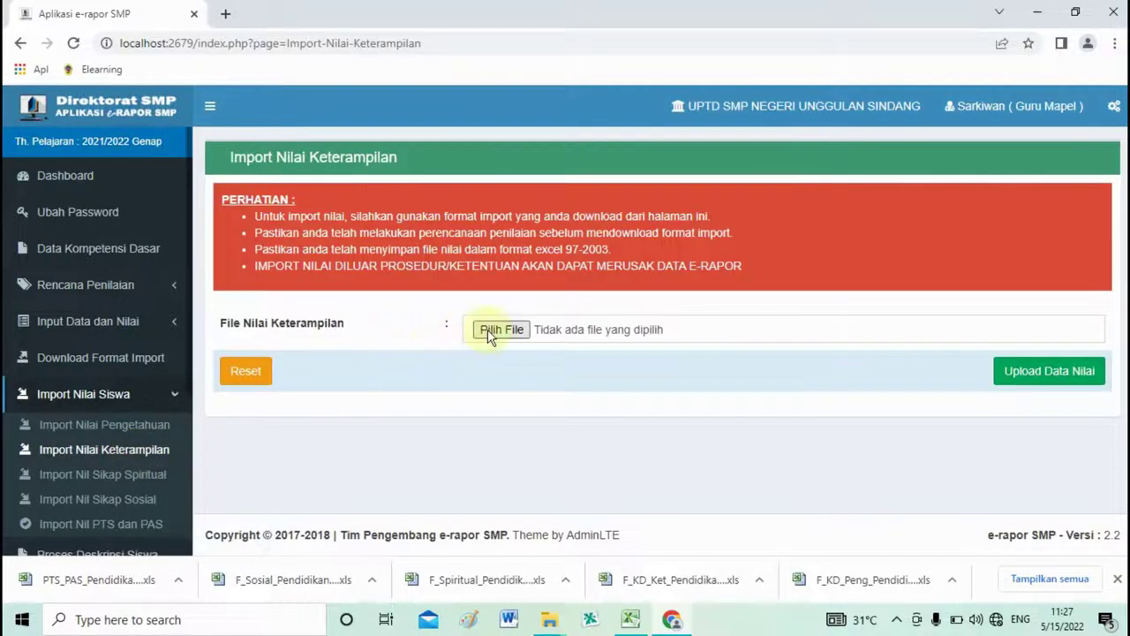
pyautogui.moveTo(235, 325); pyautogui.dragTo(309, 324)
pyautogui.click(265, 324)
pyautogui.moveTo(231, 322); pyautogui.dragTo(315, 323)
pyautogui.click(298, 324)
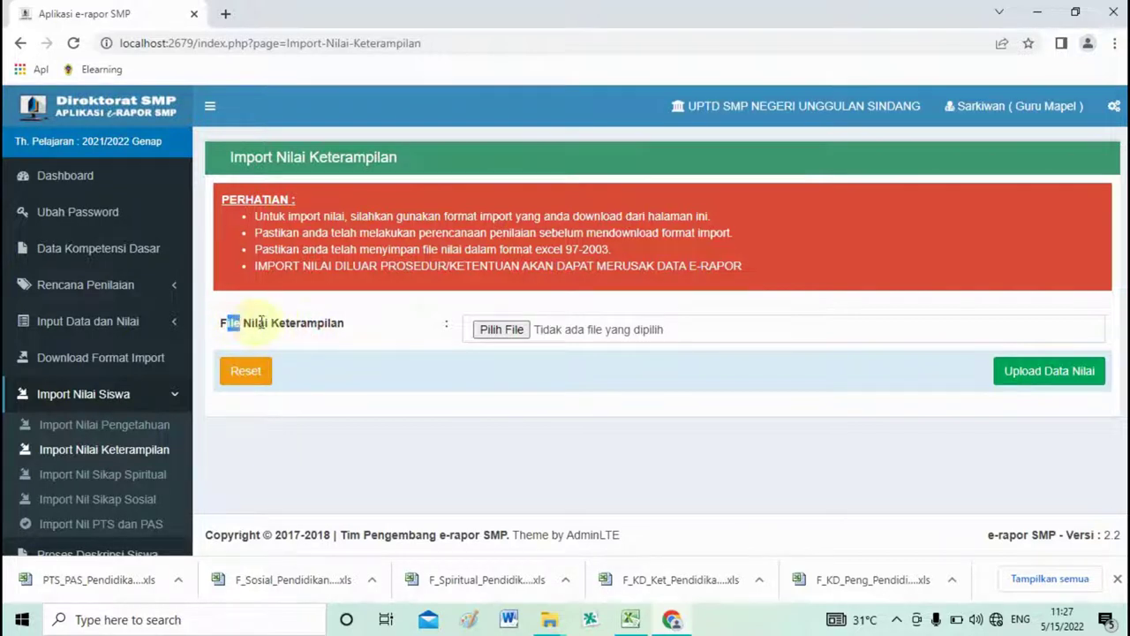
pyautogui.doubleClick(306, 324)
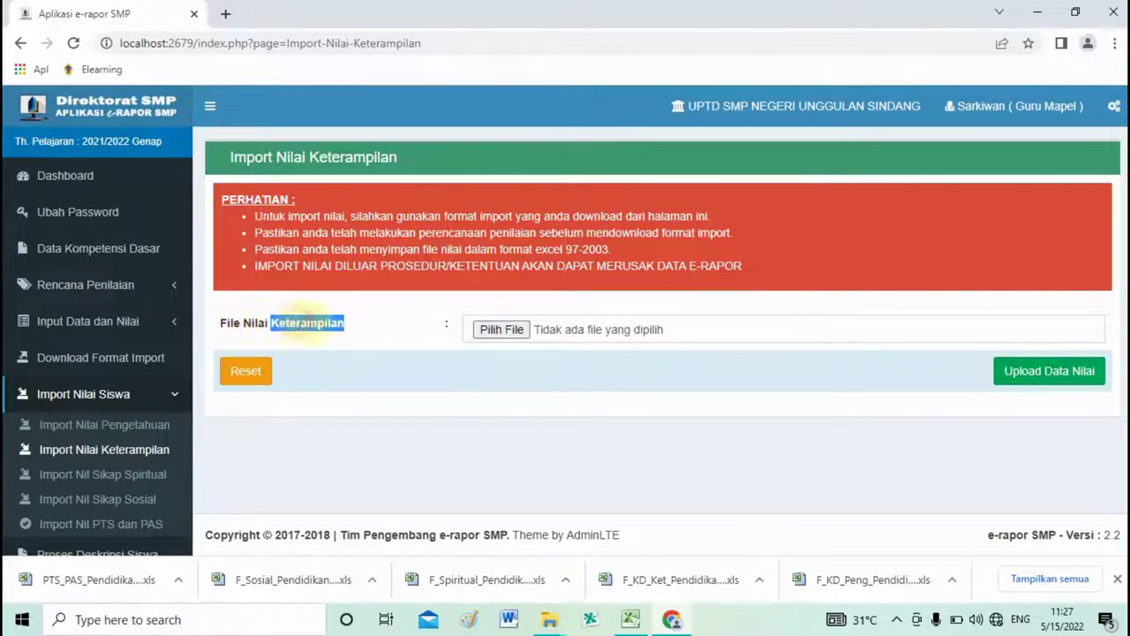
pyautogui.click(505, 330)
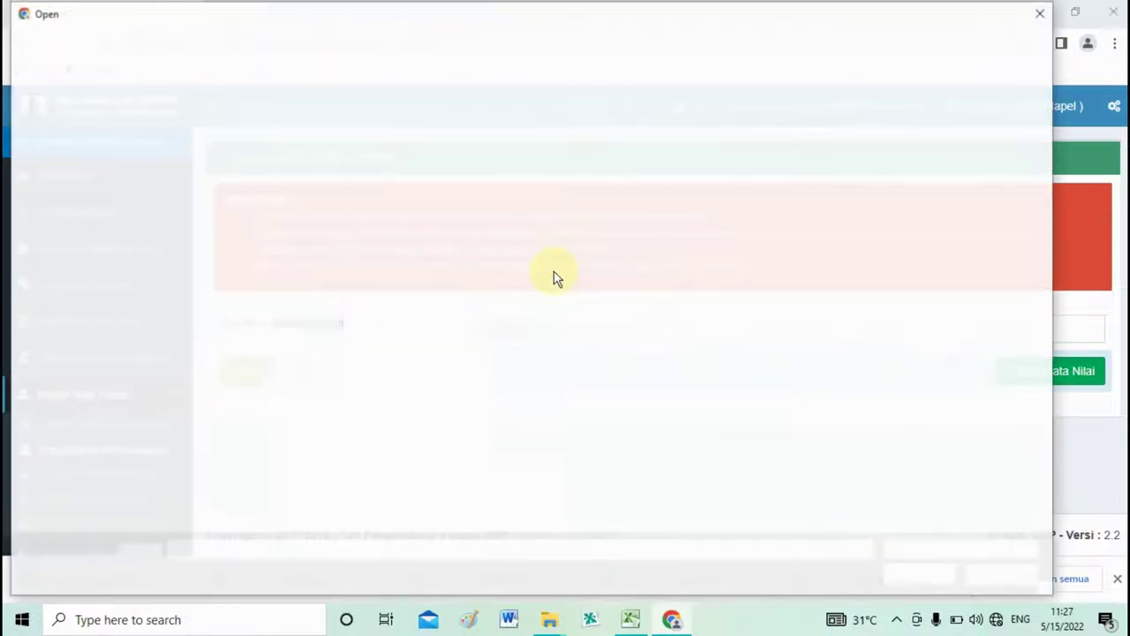
pyautogui.click(337, 124)
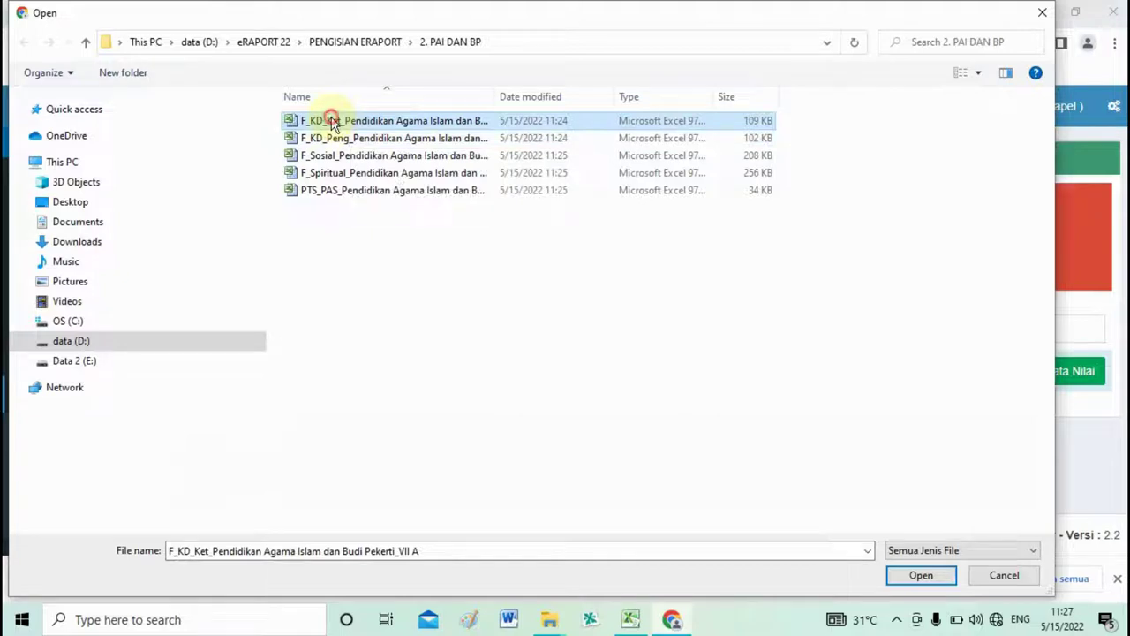
pyautogui.doubleClick(332, 122)
# Upload the skills score file, save the imported scores at the end of the student list, and acknowledge the save message.
pyautogui.click(1023, 372)
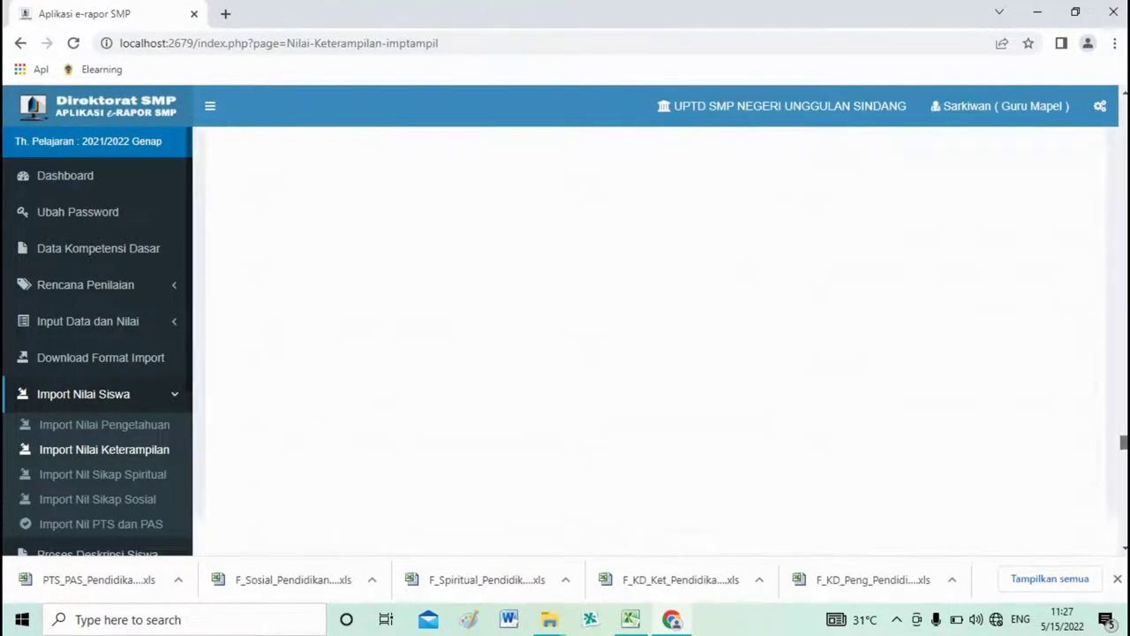
pyautogui.click(1017, 464)
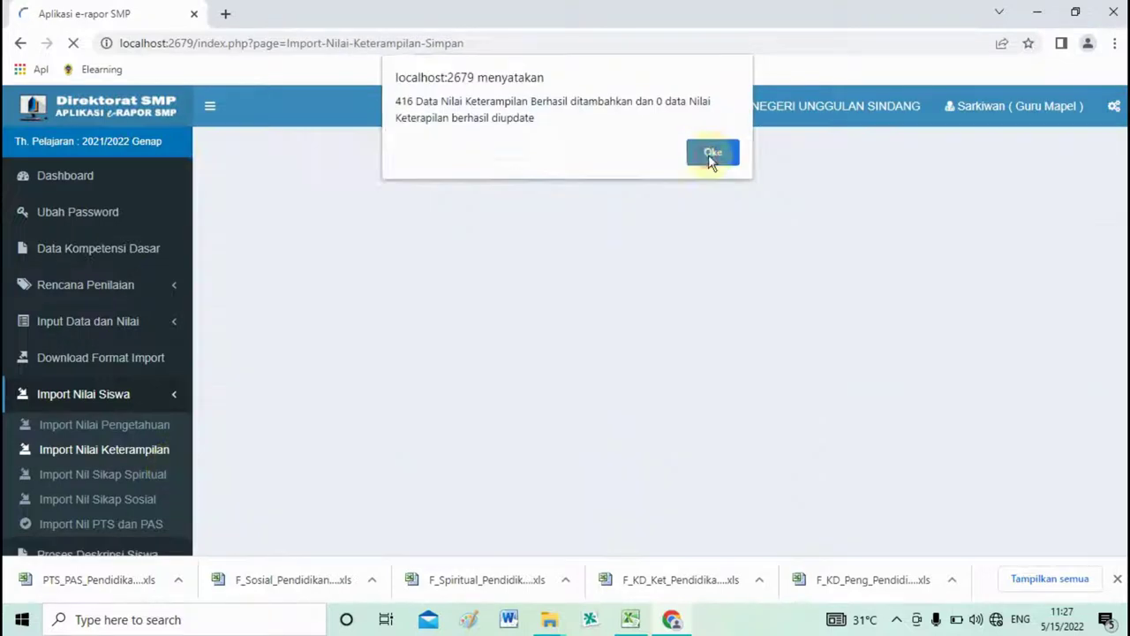
pyautogui.click(711, 154)
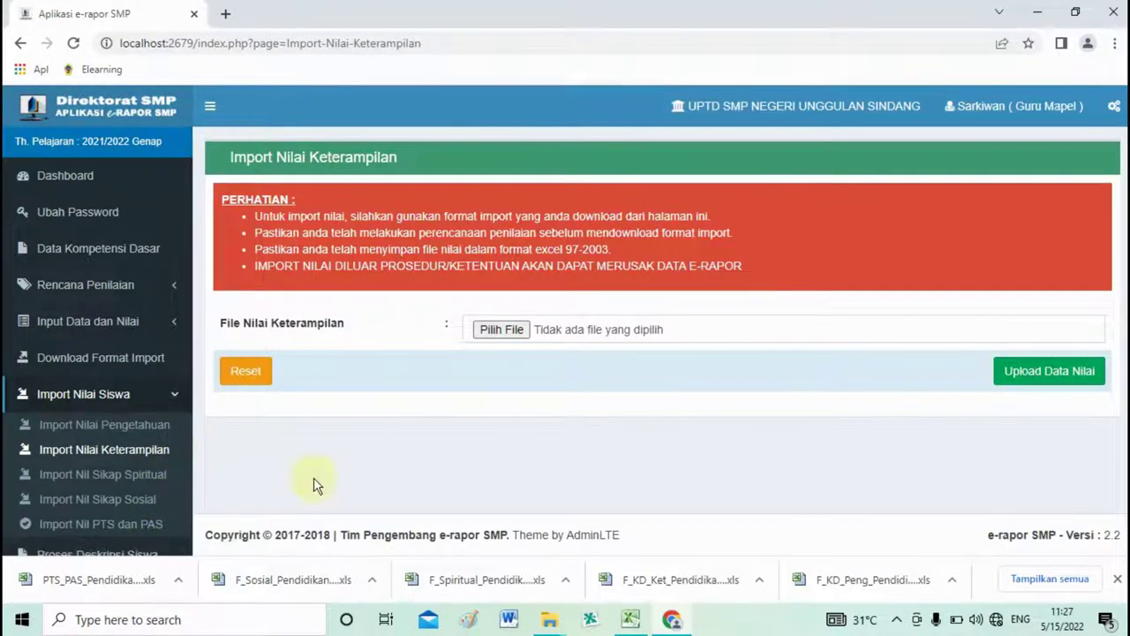
# On the Import Nil Sikap Spiritual page, choose the F_Spiritual_Pendidikan Agama Islam file and upload it.
pyautogui.click(102, 474)
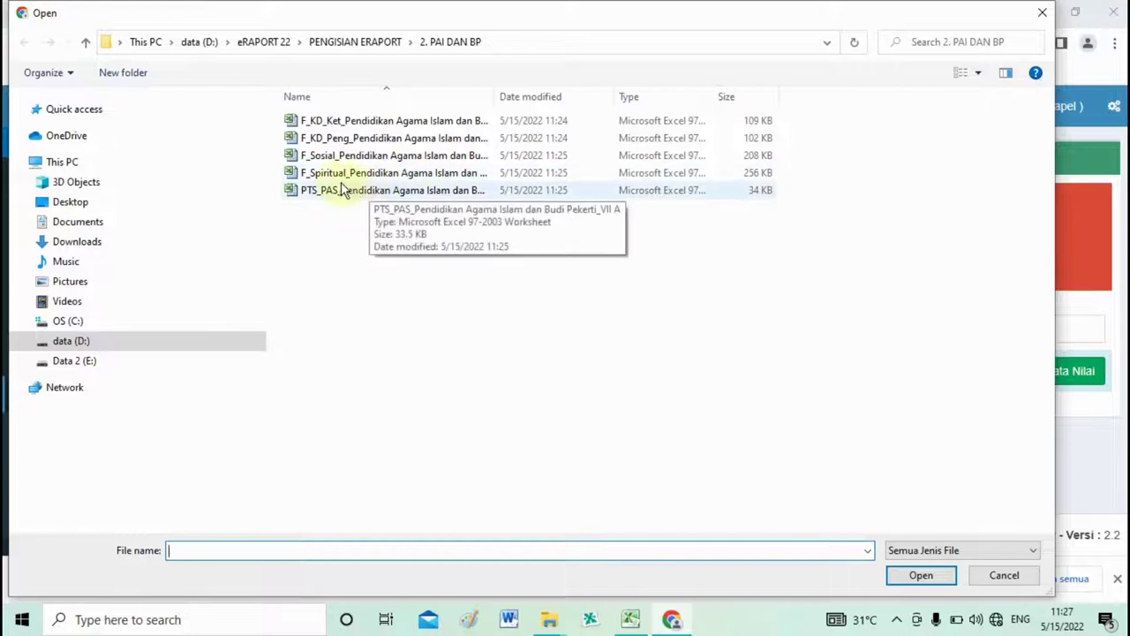
pyautogui.doubleClick(331, 175)
pyautogui.click(1041, 369)
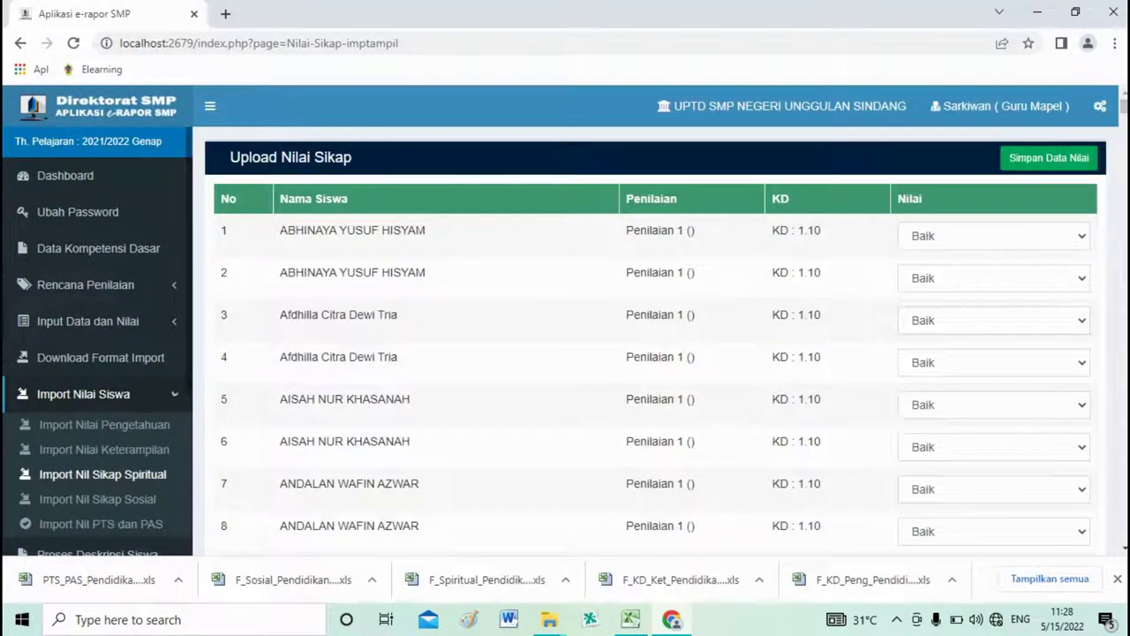
# Review the spiritual attitude scores down to the last student row, save them, and acknowledge the save message.
pyautogui.scroll(-3, 1117, 148)
pyautogui.moveTo(1120, 146); pyautogui.dragTo(1123, 541)
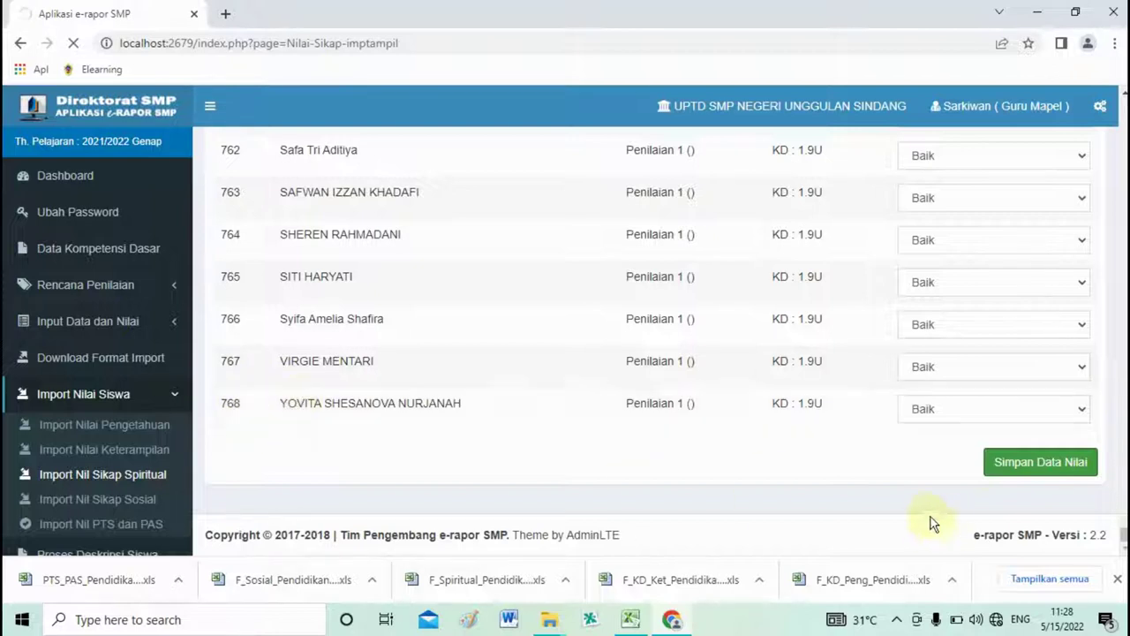
pyautogui.click(1063, 456)
pyautogui.click(1023, 473)
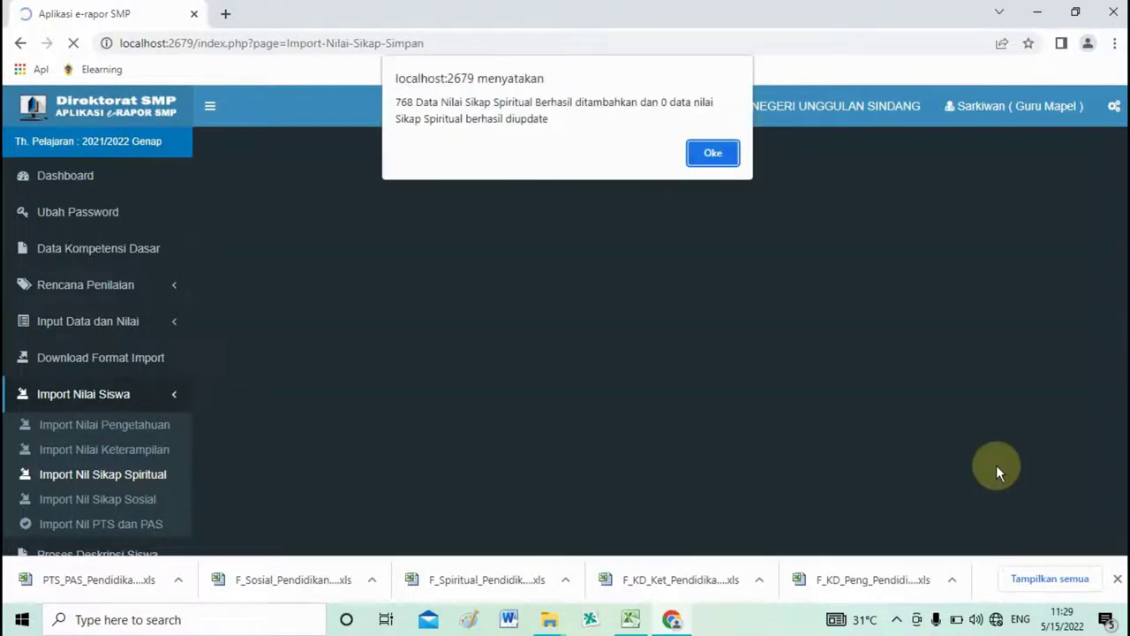
pyautogui.click(714, 153)
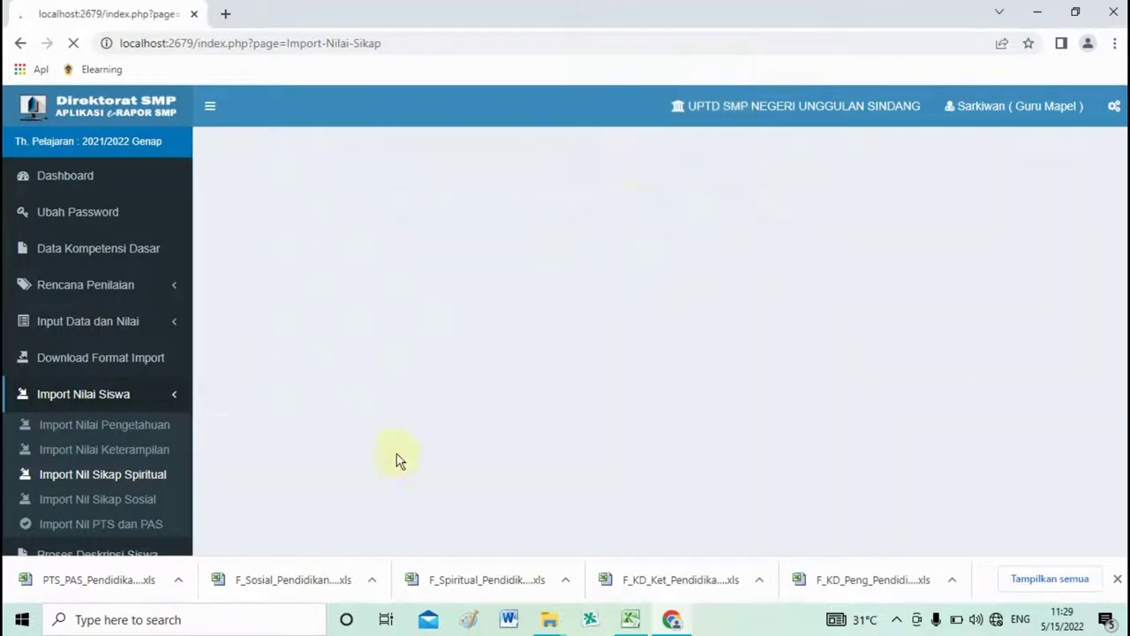
# On the Import Nil Sikap Sosial page, choose F_Sosial_Pendidikan Agama Islam dan Budi Pekerti_VII A.xls and upload it.
pyautogui.click(136, 501)
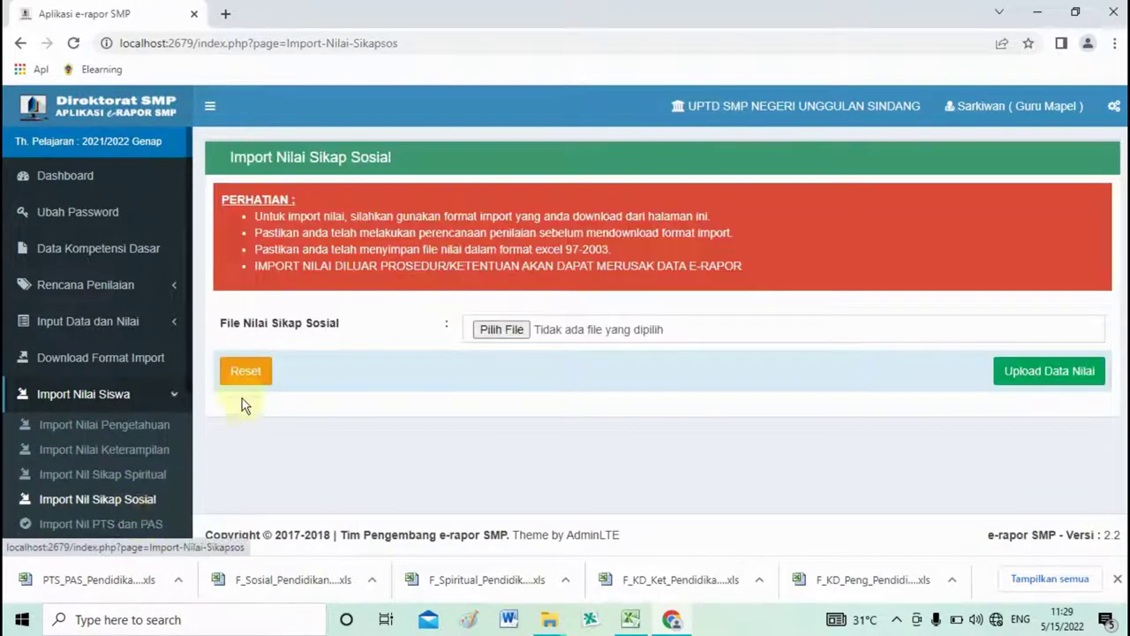
pyautogui.click(502, 329)
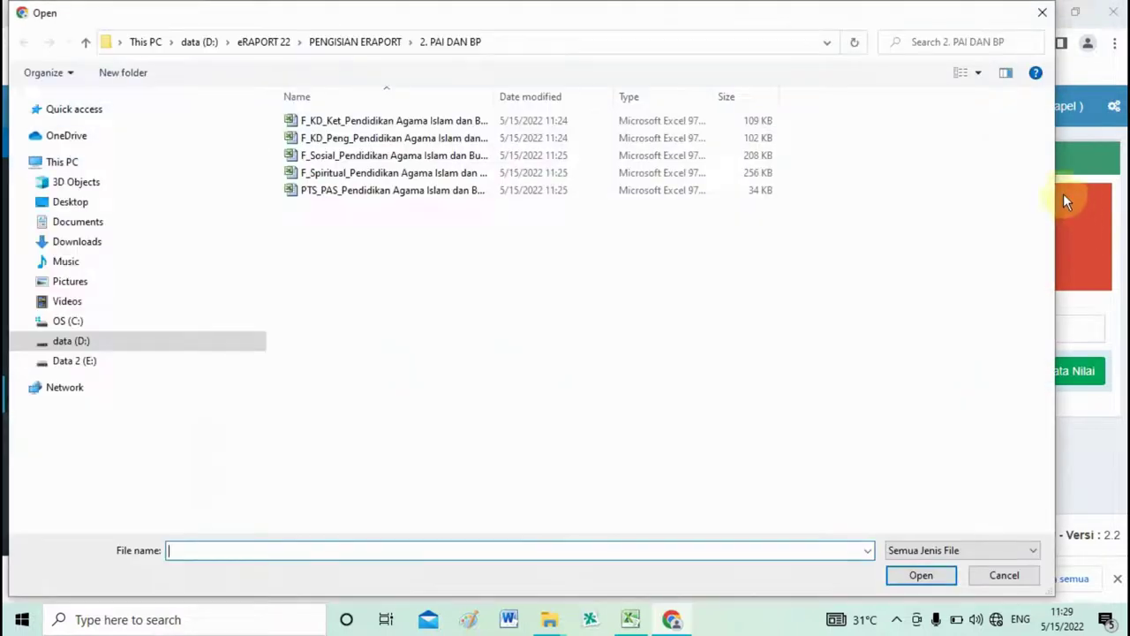
pyautogui.doubleClick(329, 155)
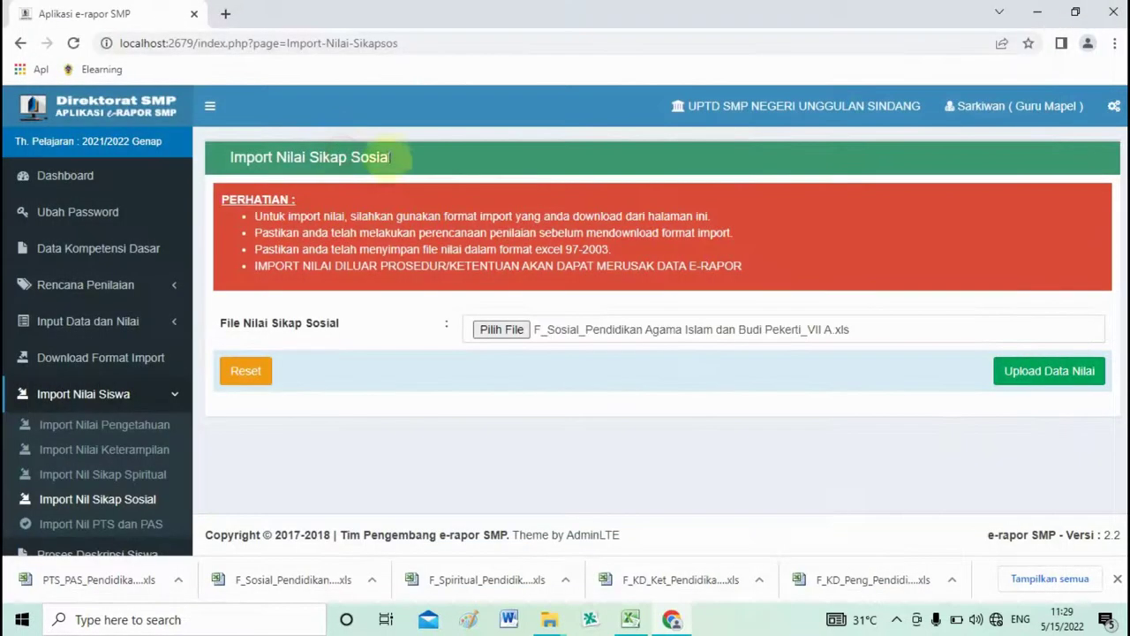
pyautogui.click(1030, 371)
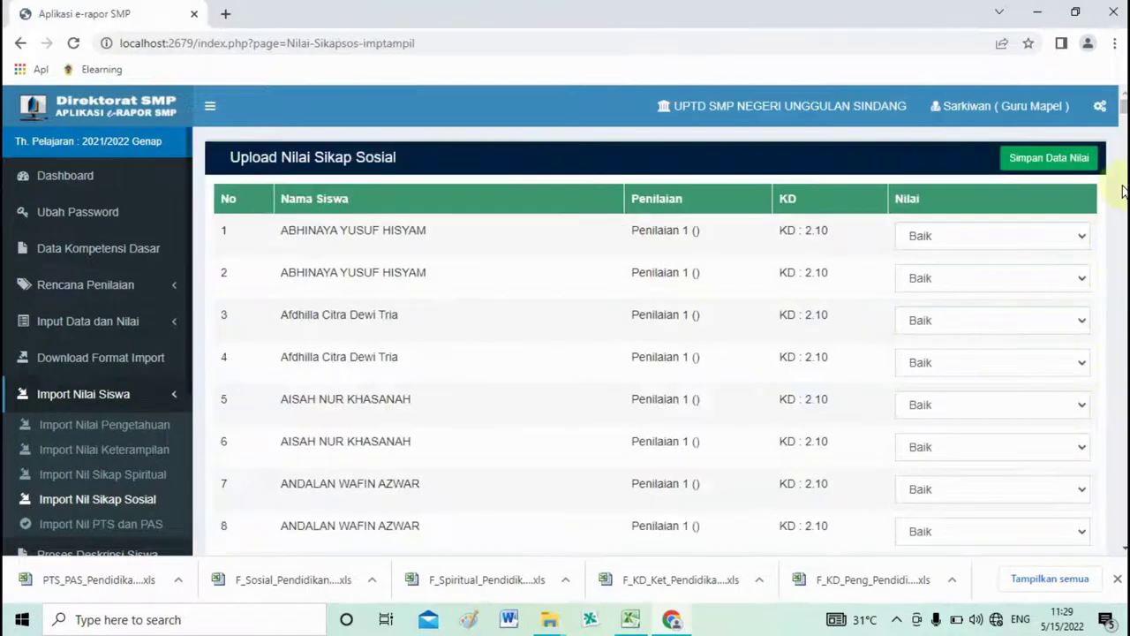
# Review the social attitude scores down to the end of the list, save them, and acknowledge the save message.
pyautogui.scroll(-5, 1115, 110)
pyautogui.moveTo(1123, 110); pyautogui.dragTo(1118, 573)
pyautogui.click(1025, 462)
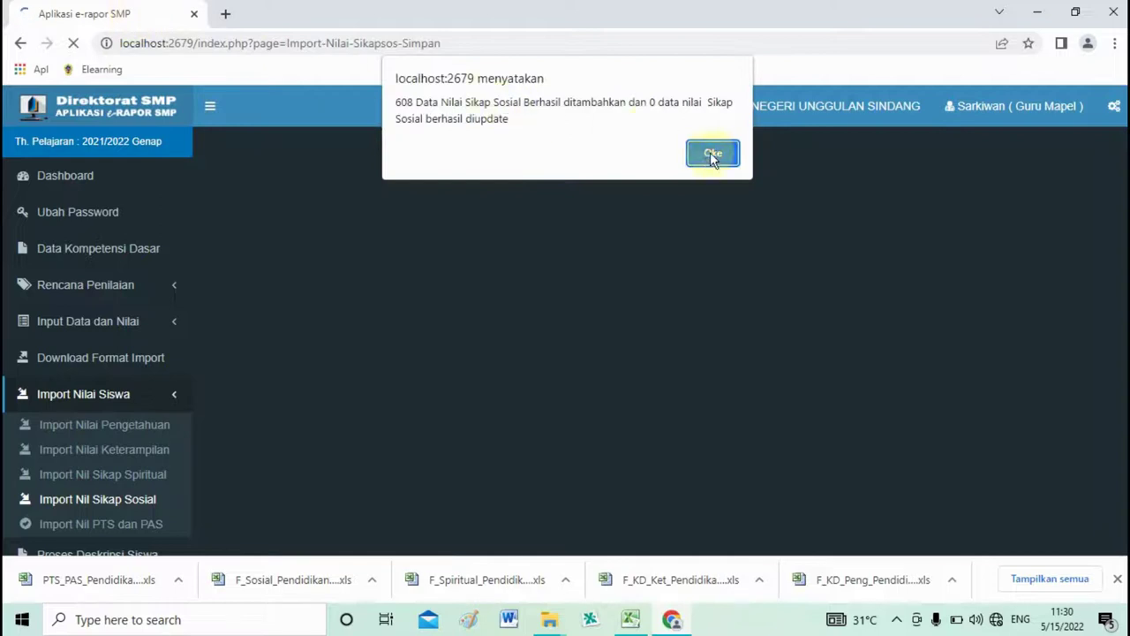
pyautogui.click(713, 155)
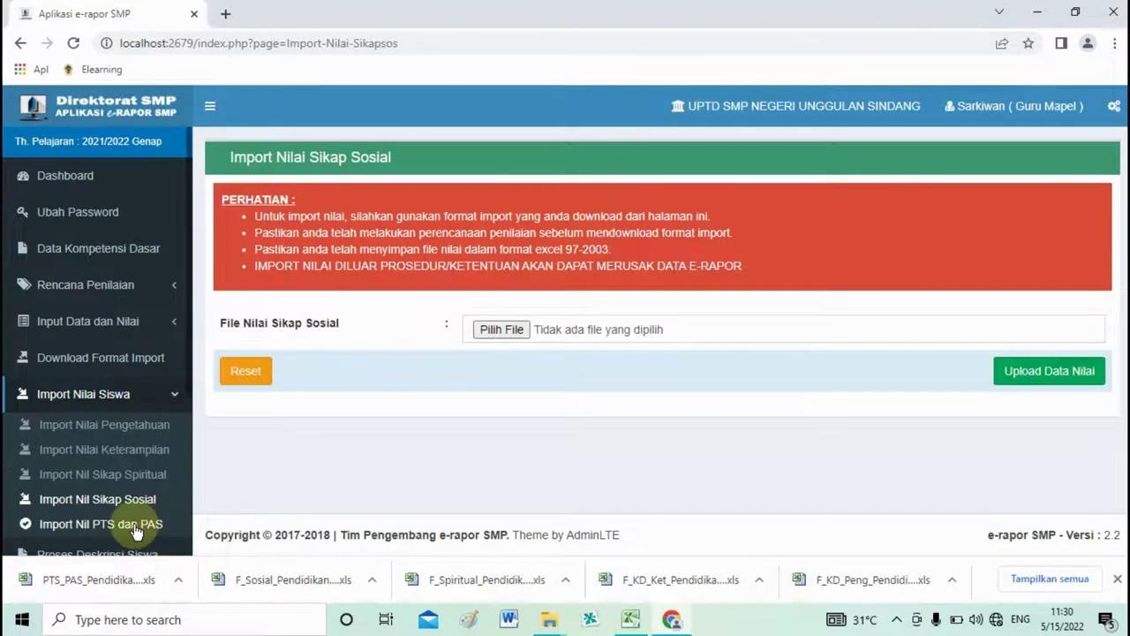
# On the Import Nil PTS dan PAS page, choose PTS_PAS_Pendidikan Agama Islam dan Budi Pekerti_VII A and upload it.
pyautogui.click(137, 527)
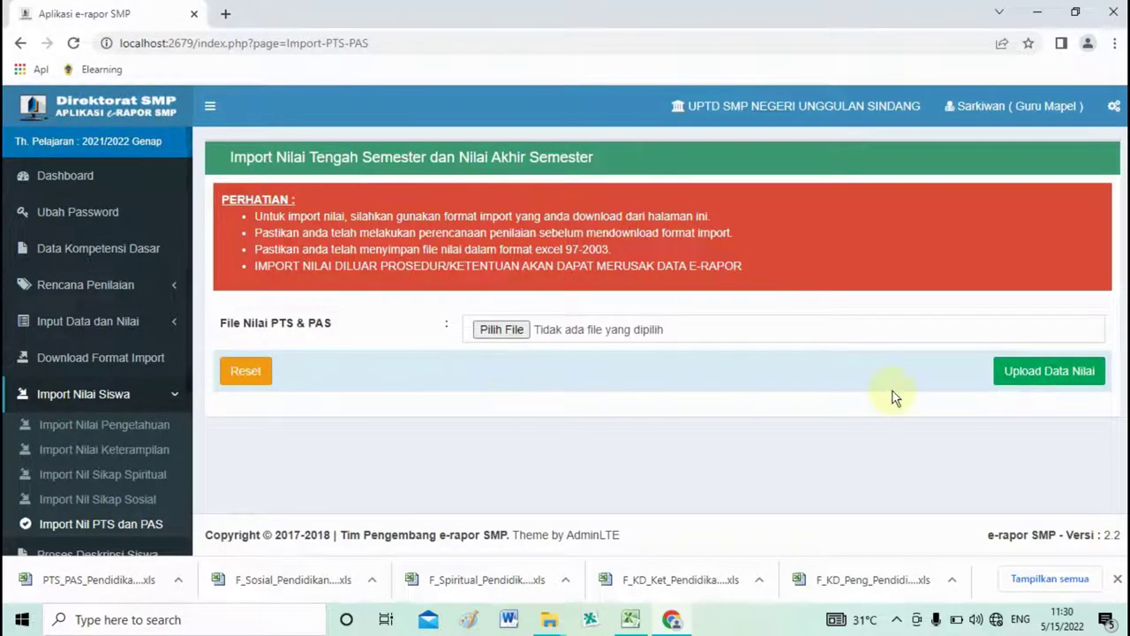
pyautogui.click(488, 335)
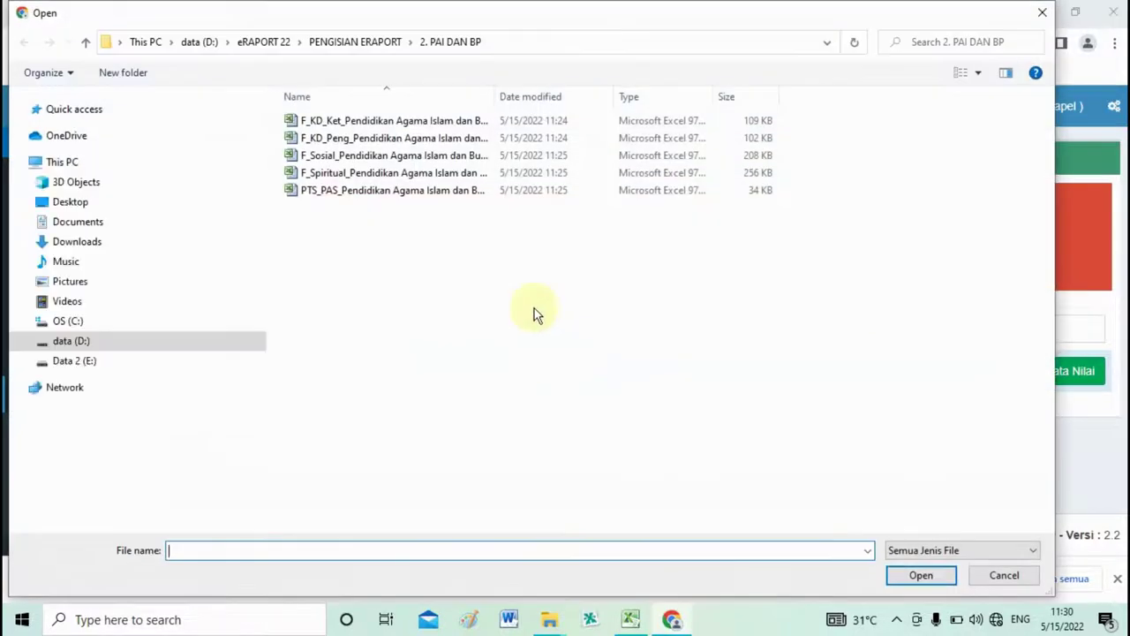
pyautogui.doubleClick(328, 191)
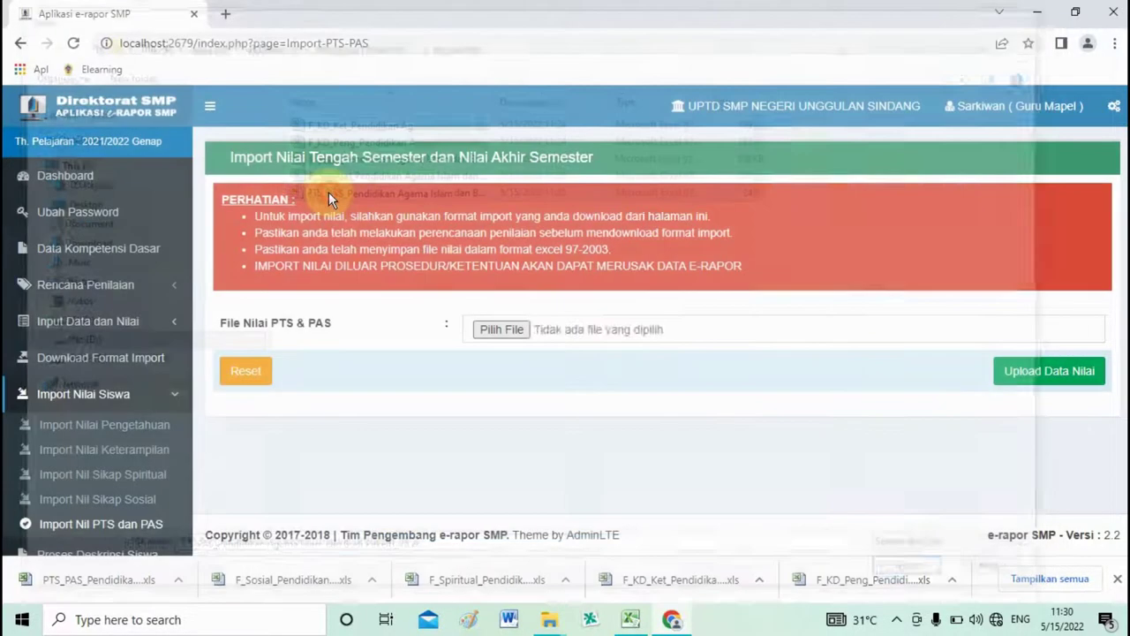
pyautogui.click(1031, 375)
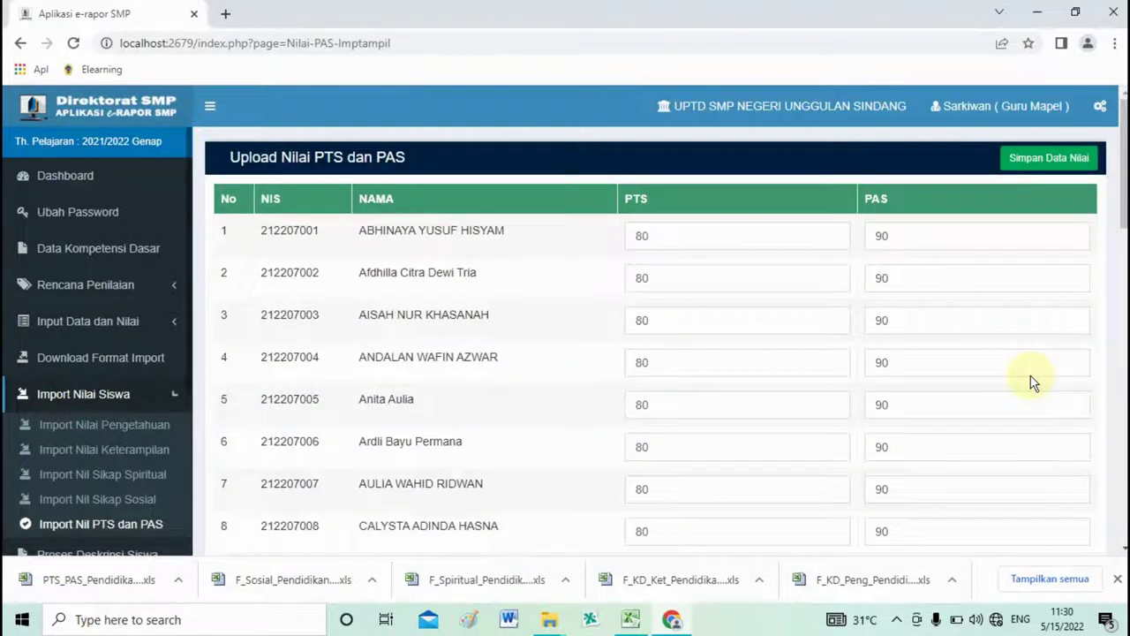
# Review the PTS and PAS scores down to the last student, save them, and acknowledge the save message.
pyautogui.scroll(-12, 649, 354)
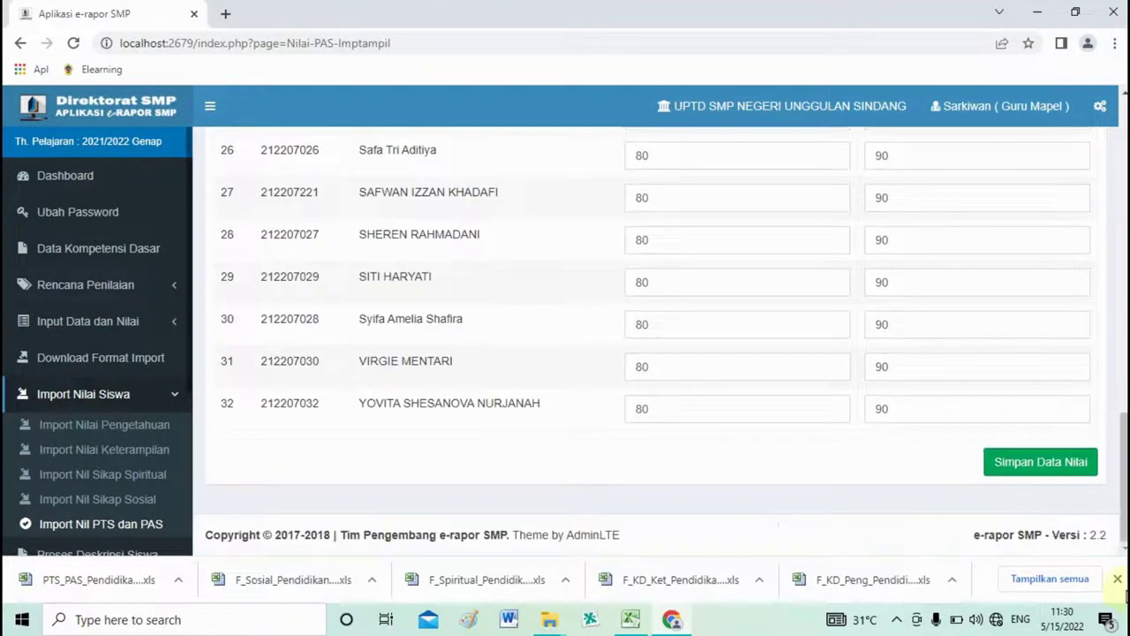
pyautogui.click(1027, 465)
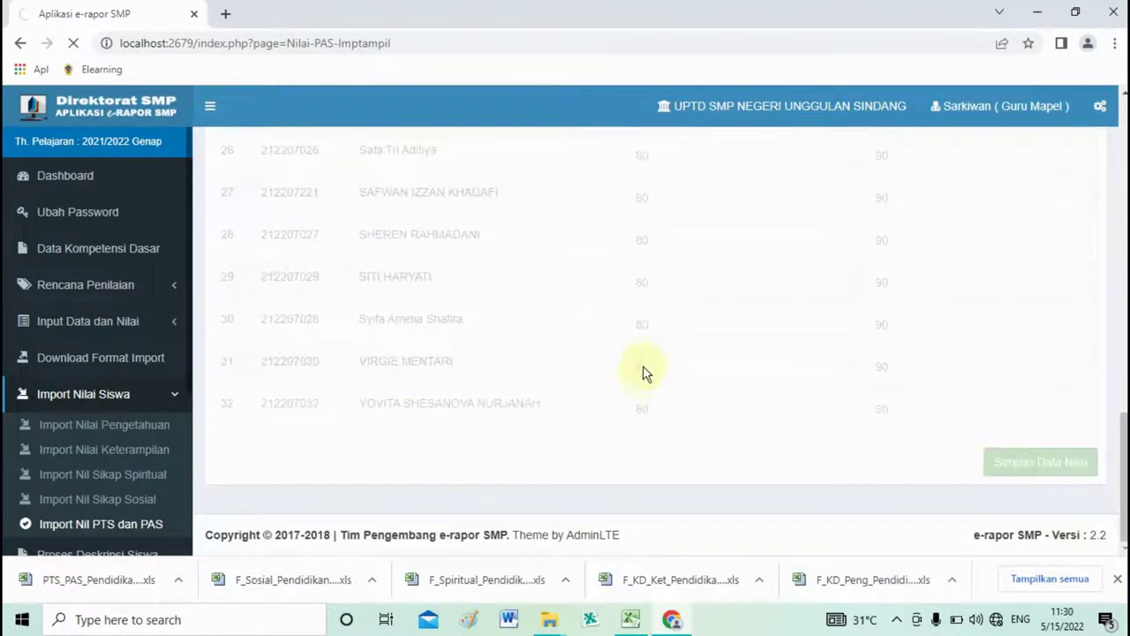
pyautogui.click(711, 171)
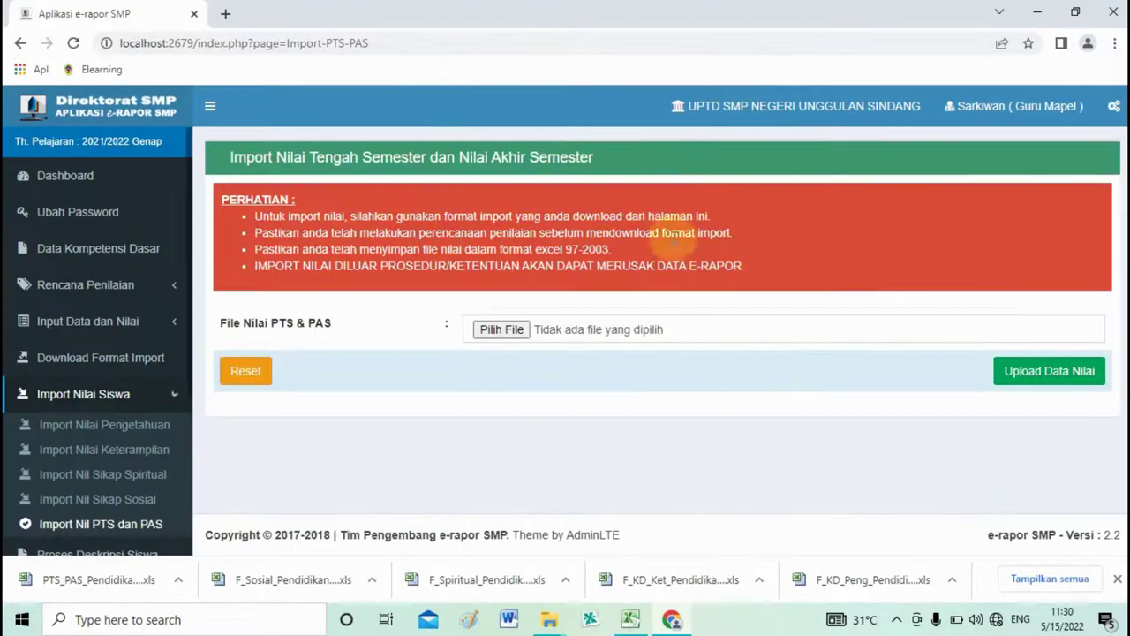
# Open Proses Deskripsi Siswa and select class VII A with the subject Pendidikan Agama Islam dan Budi Pekerti.
pyautogui.scroll(-2, 171, 468)
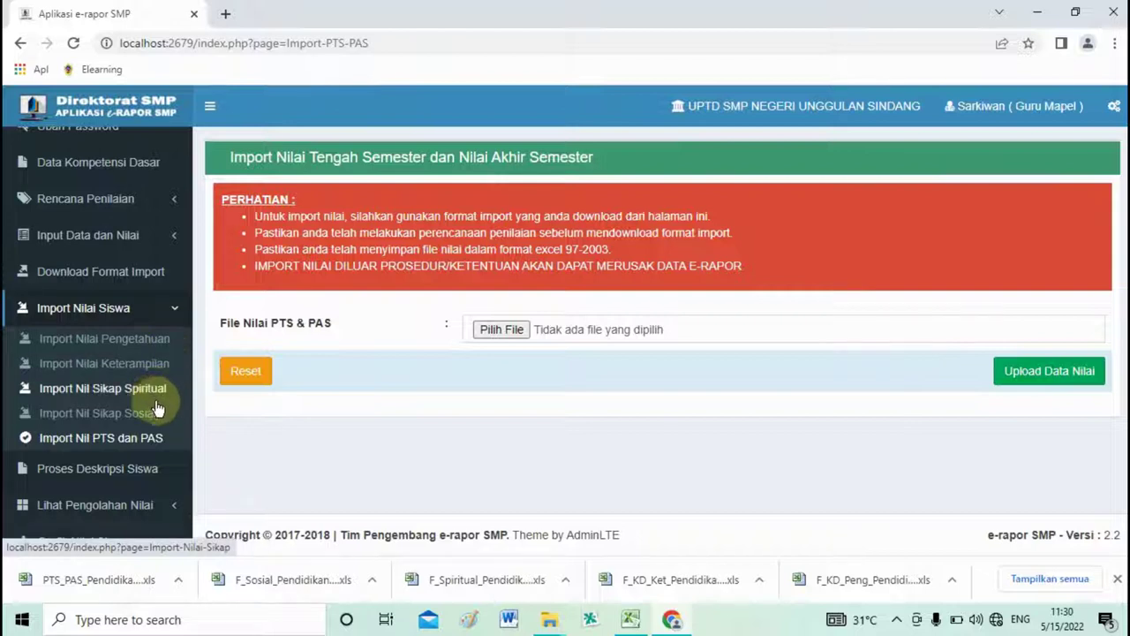
pyautogui.click(121, 476)
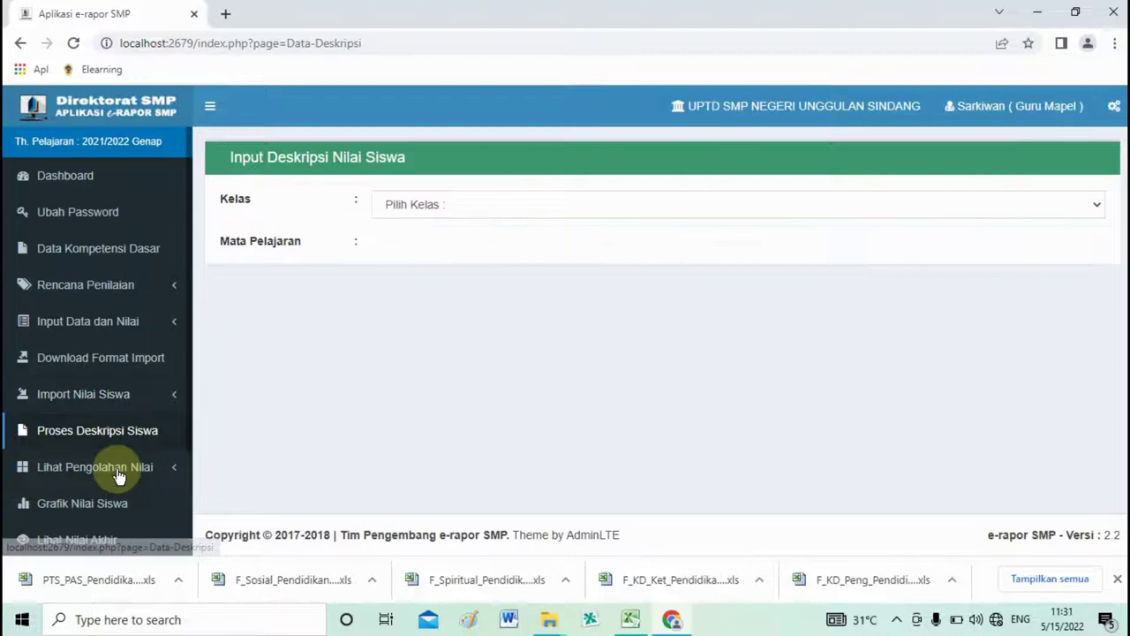
pyautogui.click(479, 211)
pyautogui.click(475, 239)
pyautogui.click(483, 250)
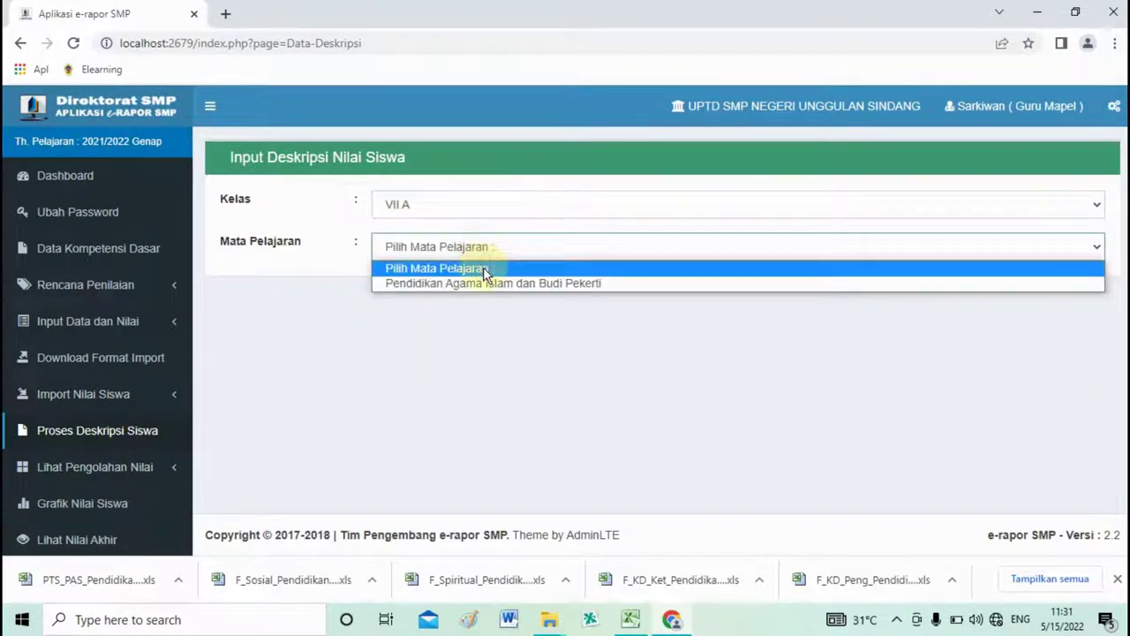
pyautogui.click(486, 279)
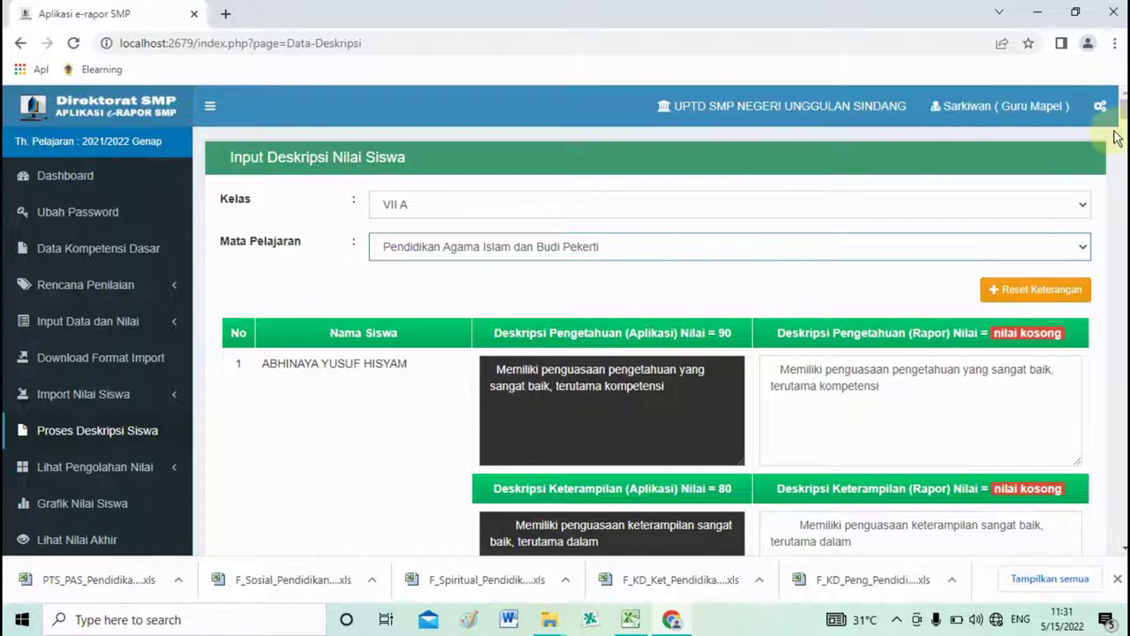
# Review the students' knowledge and skills descriptions down to the last student and save them.
pyautogui.moveTo(1123, 110)
pyautogui.mouseDown()
pyautogui.moveTo(1124, 137)
pyautogui.moveTo(1124, 110)
pyautogui.mouseUp()
pyautogui.scroll(-1, 656, 354)
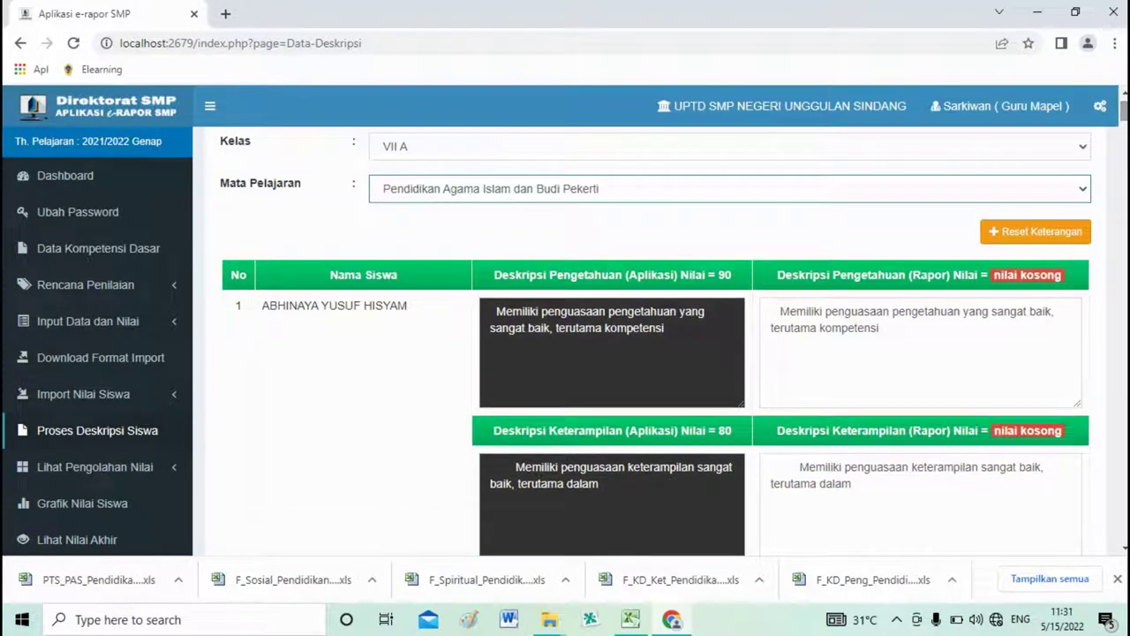
pyautogui.moveTo(629, 328); pyautogui.dragTo(664, 327)
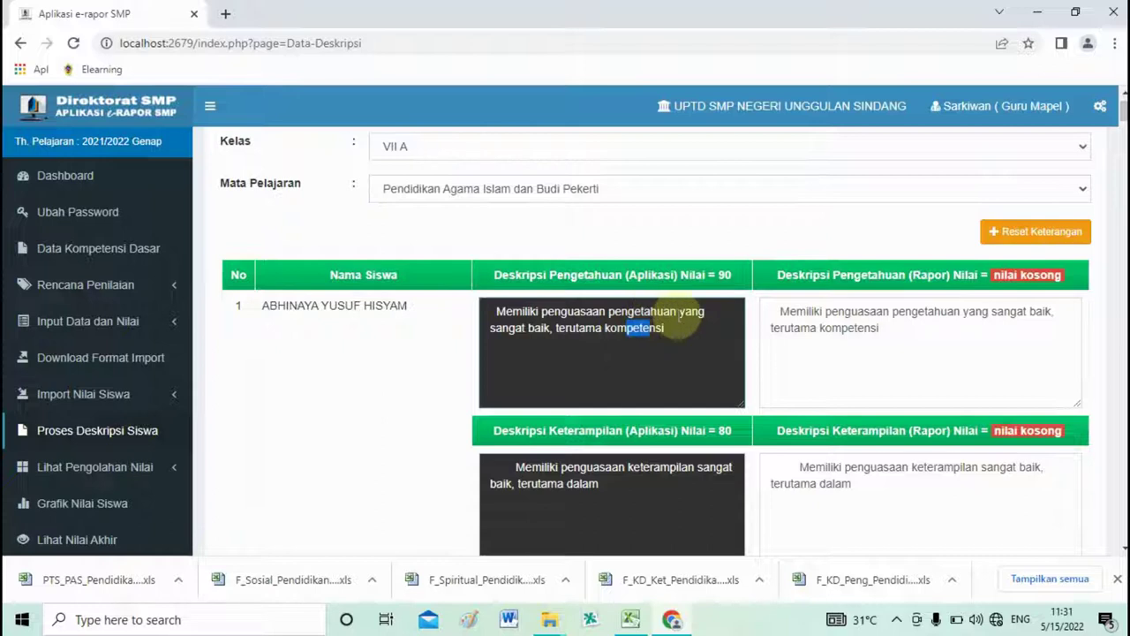
pyautogui.moveTo(805, 311); pyautogui.dragTo(821, 310)
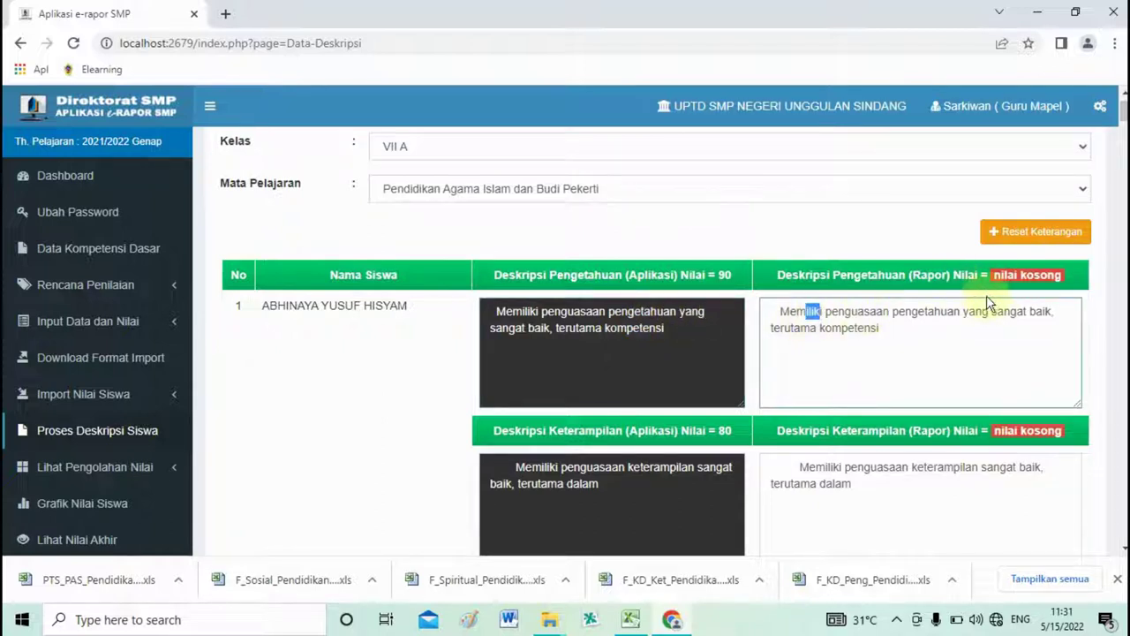
pyautogui.moveTo(1123, 113); pyautogui.dragTo(1123, 531)
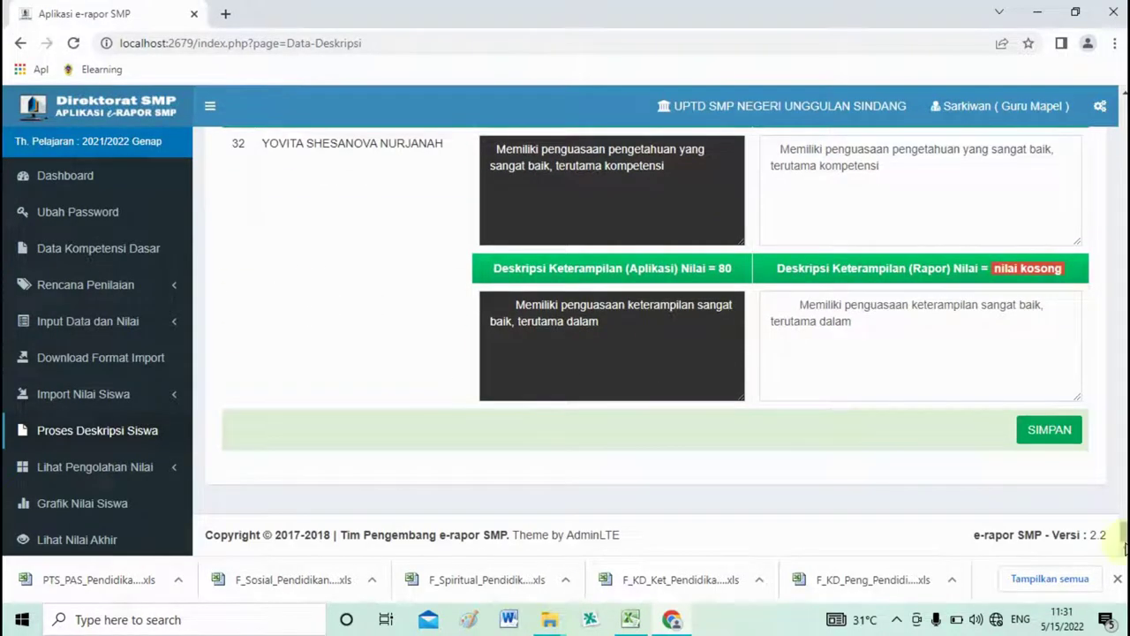
pyautogui.click(1048, 430)
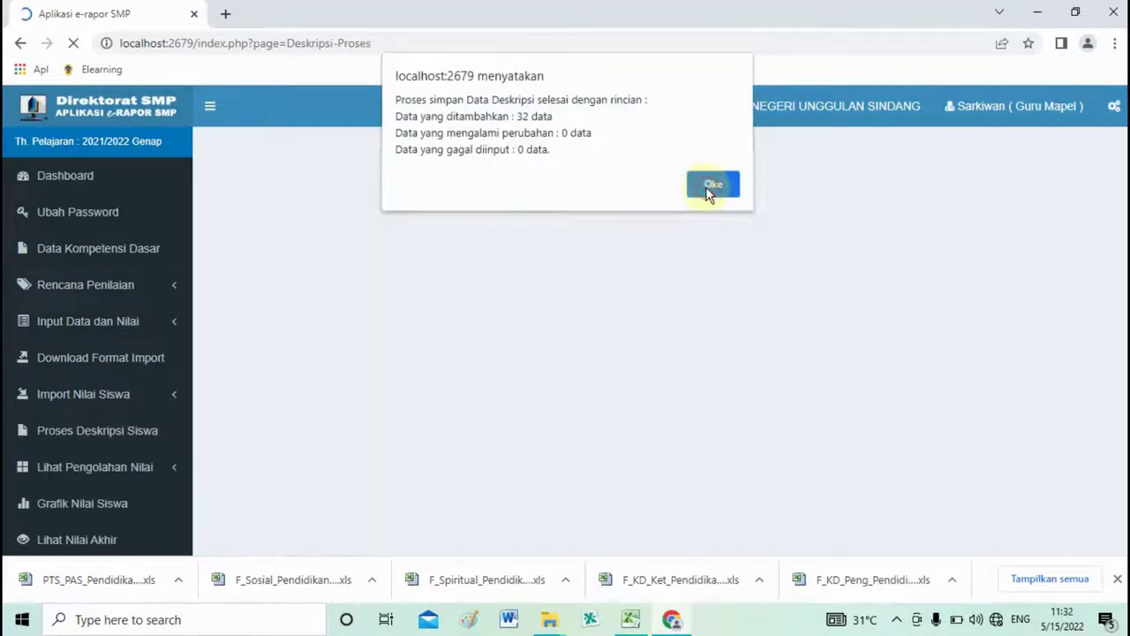
# Acknowledge the description save message and open the processed Nilai Pengetahuan for class VII A, Pendidikan Agama Islam dan Budi Pekerti.
pyautogui.click(711, 185)
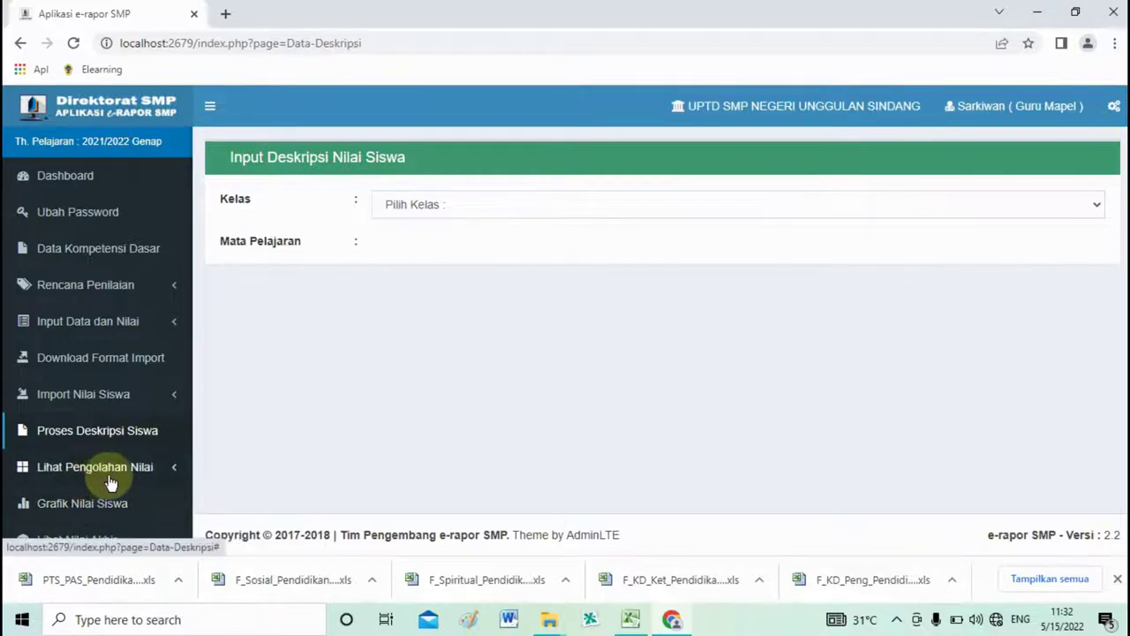
pyautogui.scroll(-1, 147, 479)
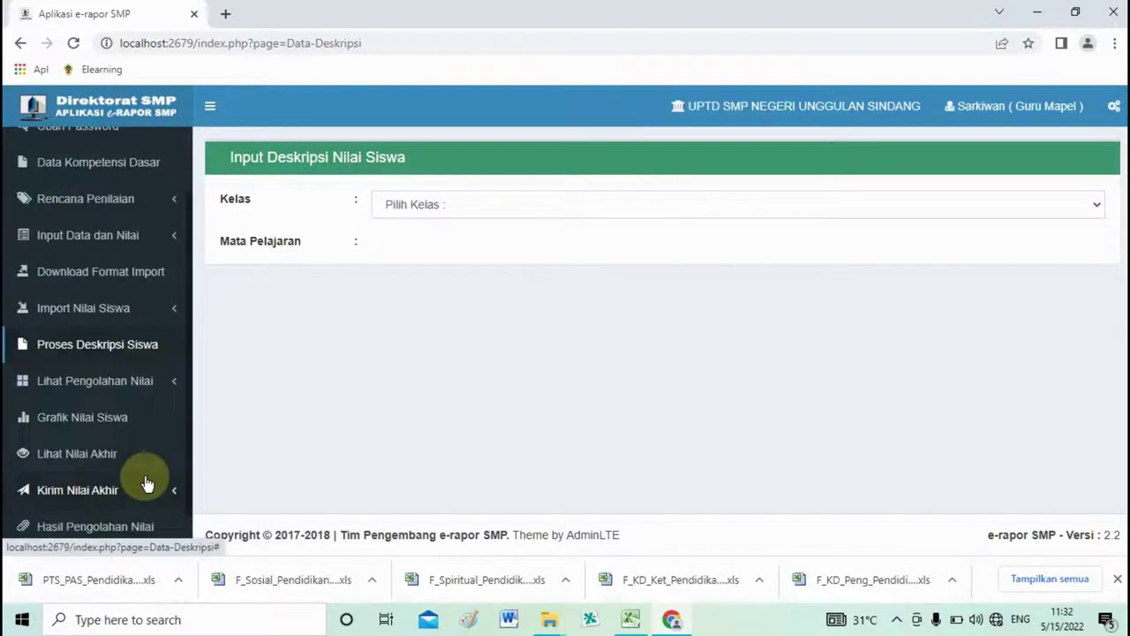
pyautogui.click(95, 387)
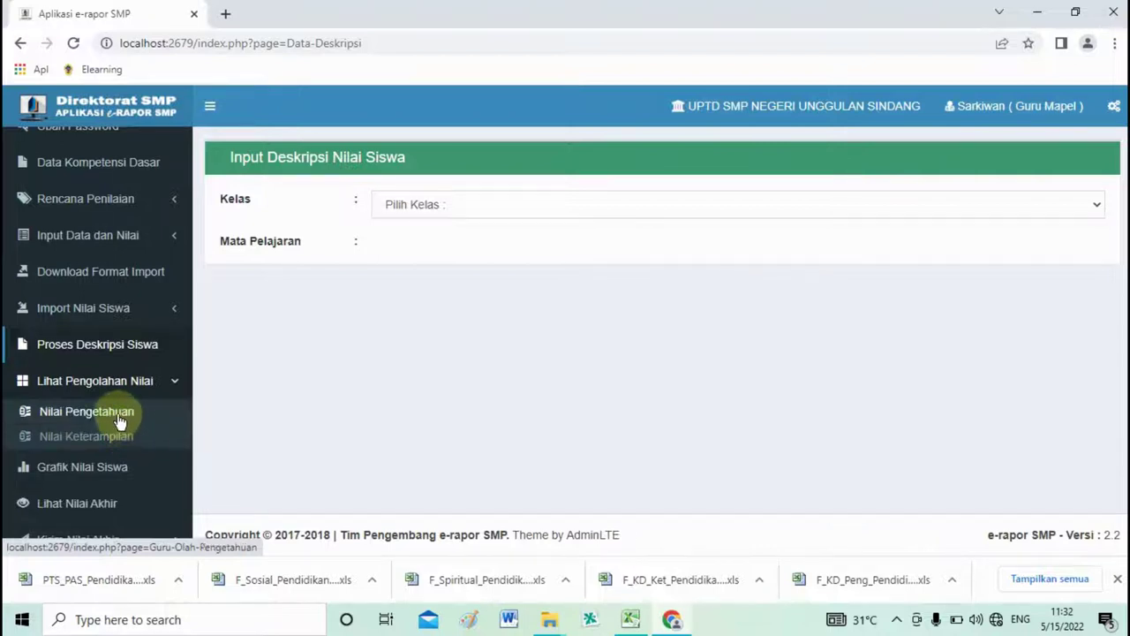
pyautogui.click(119, 417)
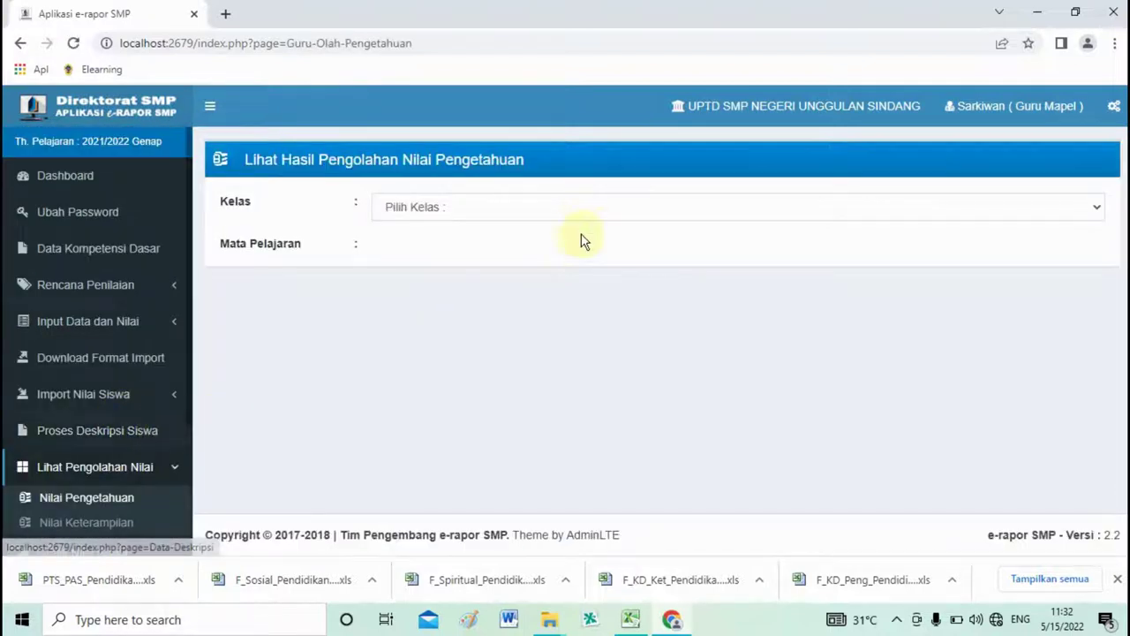
pyautogui.click(580, 212)
pyautogui.click(539, 256)
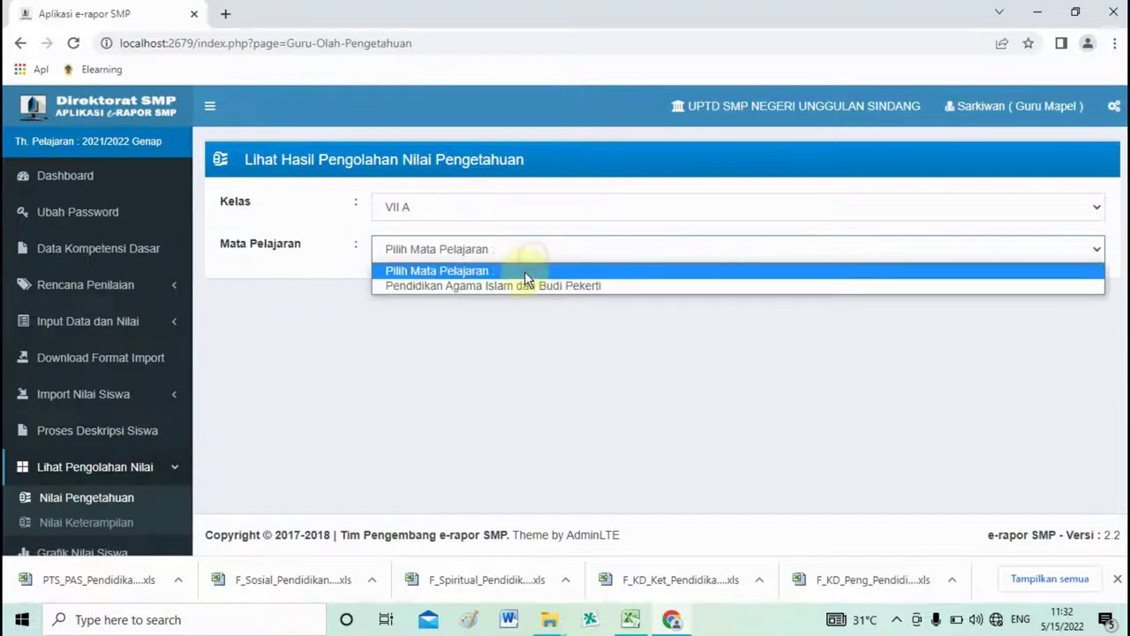
pyautogui.click(524, 286)
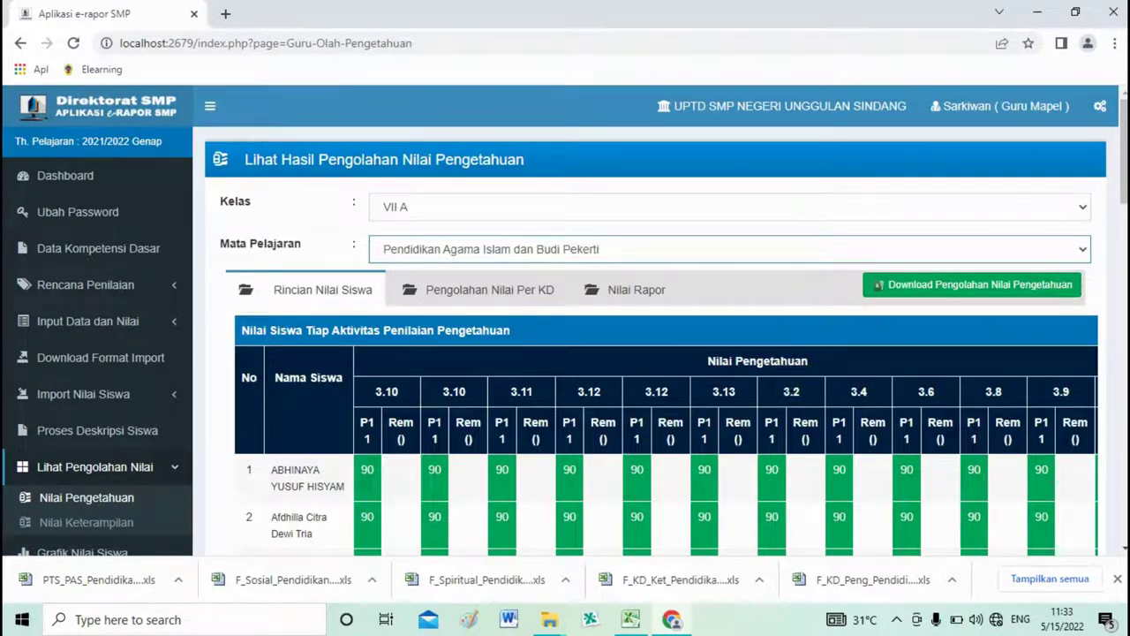
# Examine the students' knowledge scores for each assessment activity in the Rincian Nilai Siswa table.
pyautogui.moveTo(1125, 177)
pyautogui.mouseDown()
pyautogui.moveTo(1125, 221)
pyautogui.moveTo(1125, 184)
pyautogui.mouseUp()
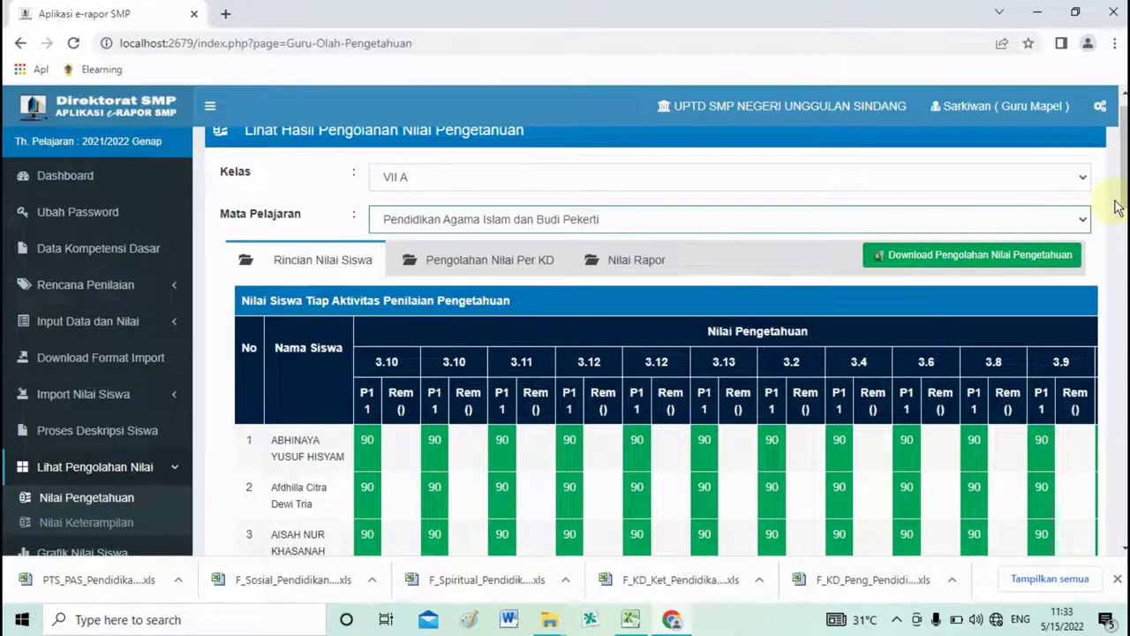
pyautogui.scroll(-1, 656, 341)
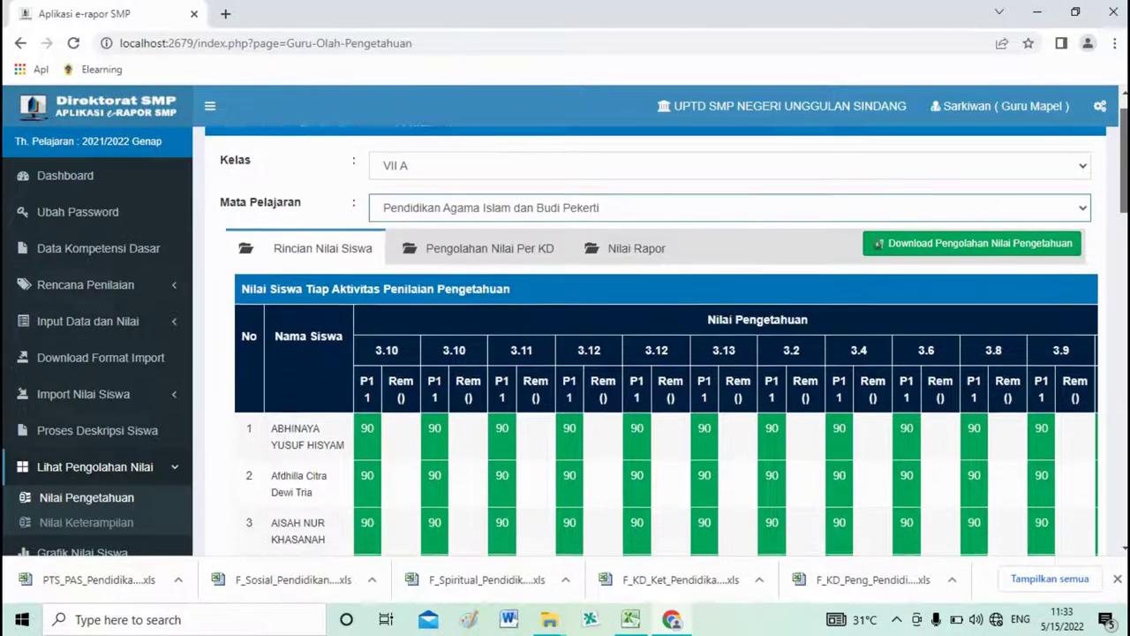
pyautogui.moveTo(1125, 221); pyautogui.dragTo(1121, 132)
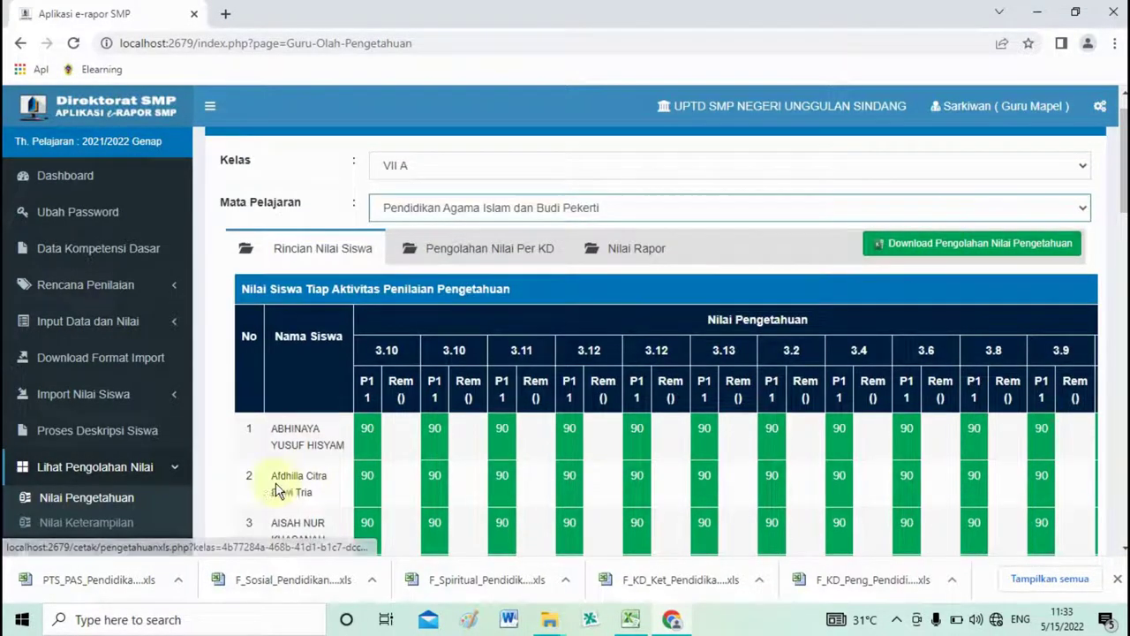
pyautogui.moveTo(1125, 190); pyautogui.dragTo(1125, 212)
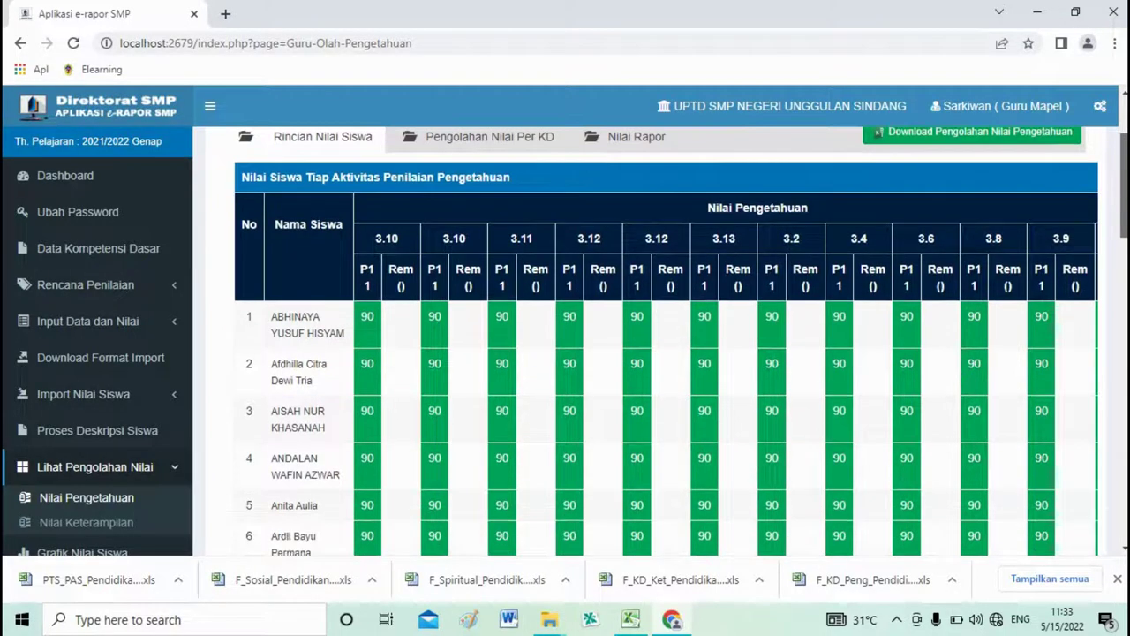
pyautogui.scroll(-2, 172, 449)
pyautogui.scroll(2, 167, 475)
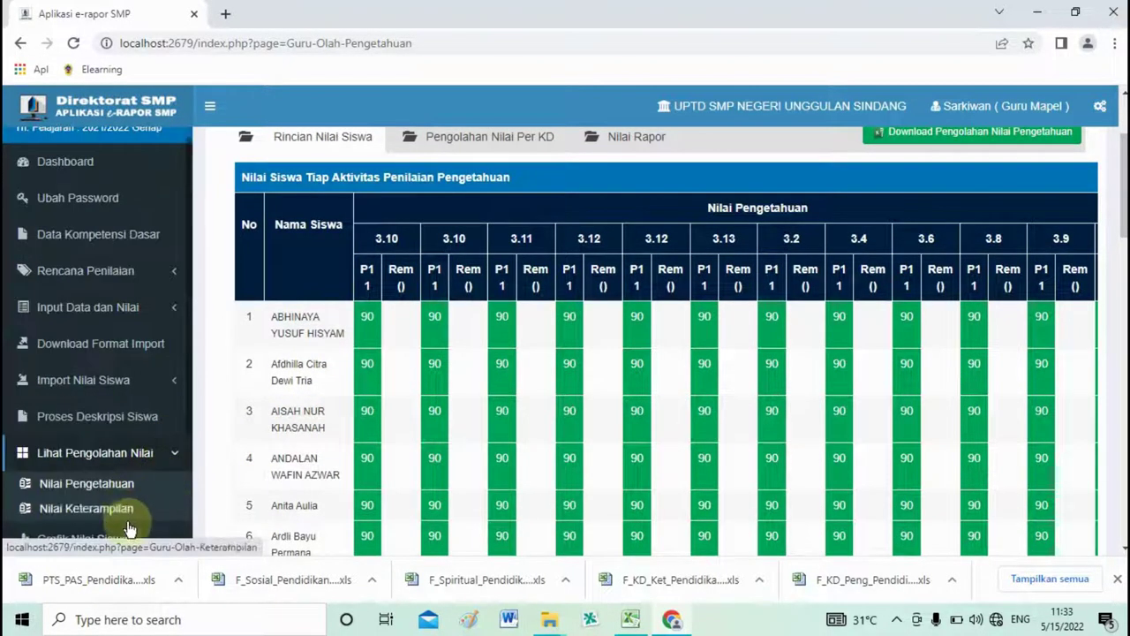
pyautogui.scroll(-1, 128, 519)
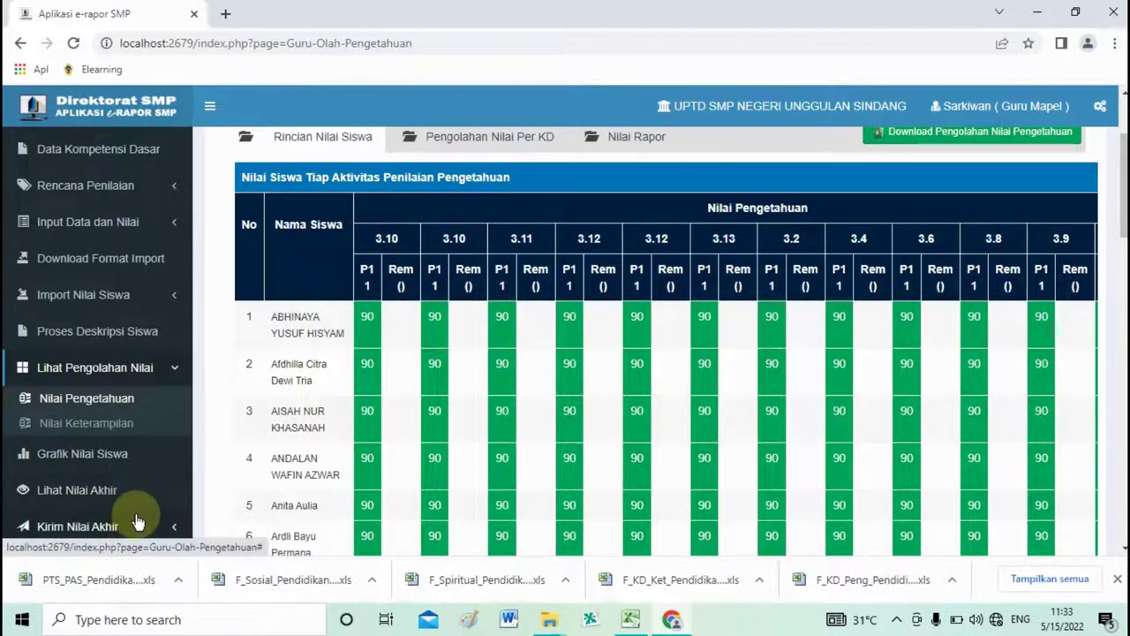
pyautogui.scroll(-2, 662, 340)
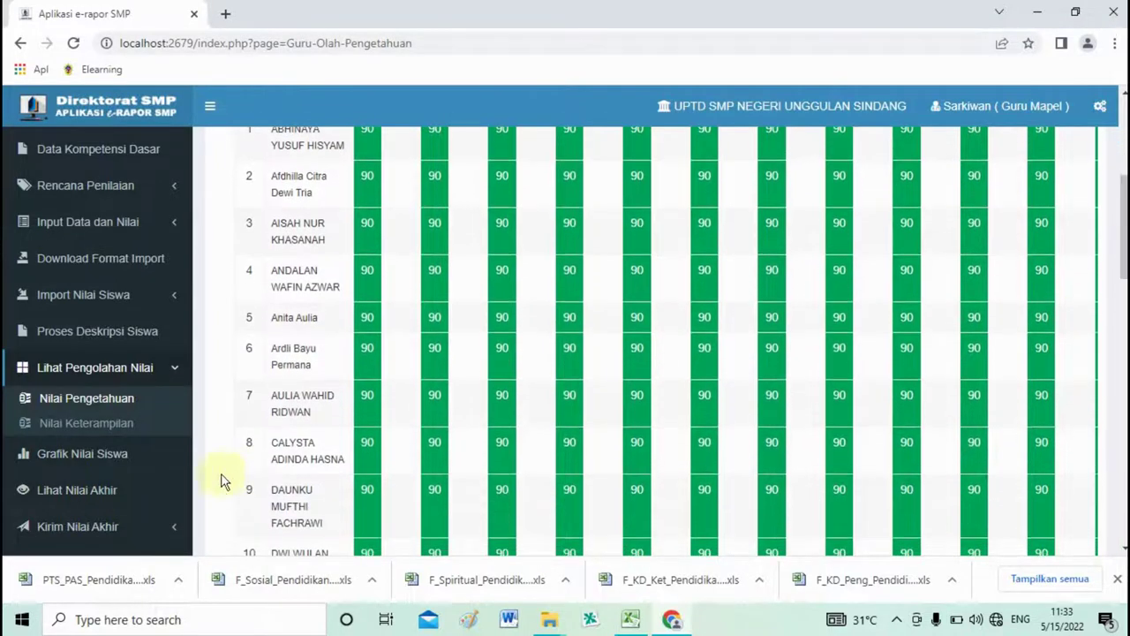
# Open the Kirim Nilai Akhir page and select class VII A with the subject Pendidikan Agama Islam dan Budi Pekerti.
pyautogui.click(68, 530)
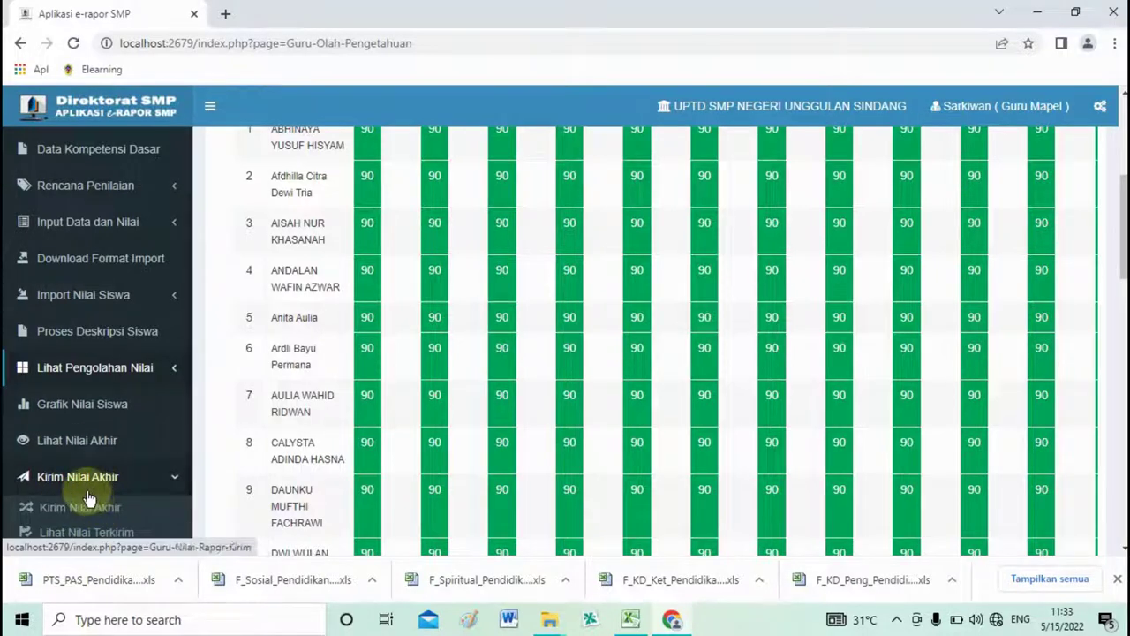
pyautogui.click(80, 508)
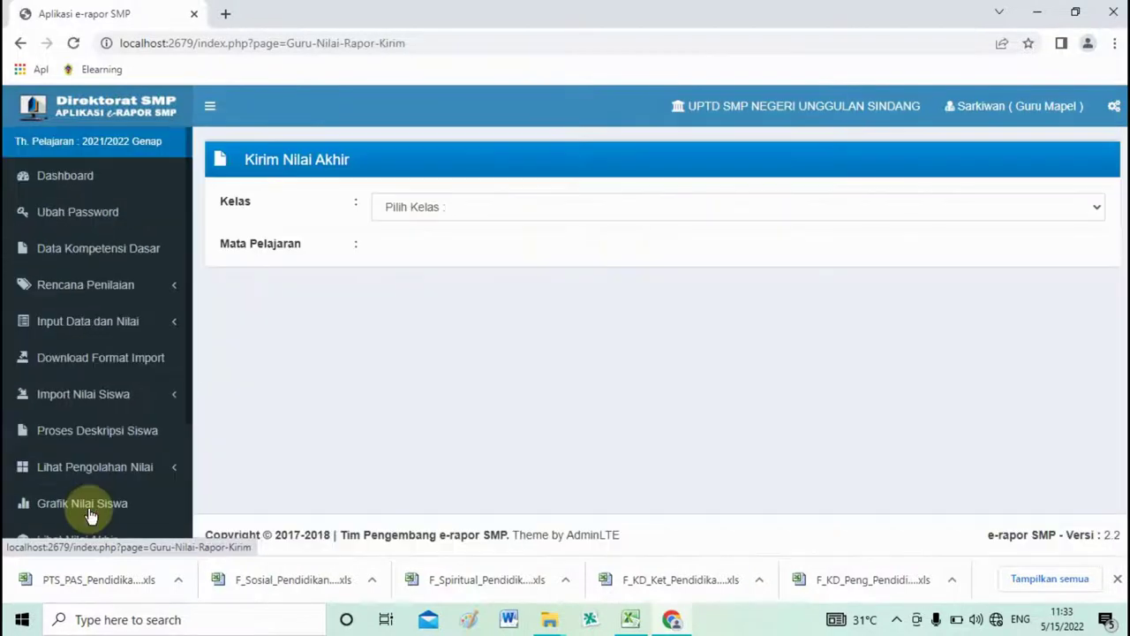
pyautogui.click(628, 213)
pyautogui.click(614, 240)
pyautogui.click(475, 255)
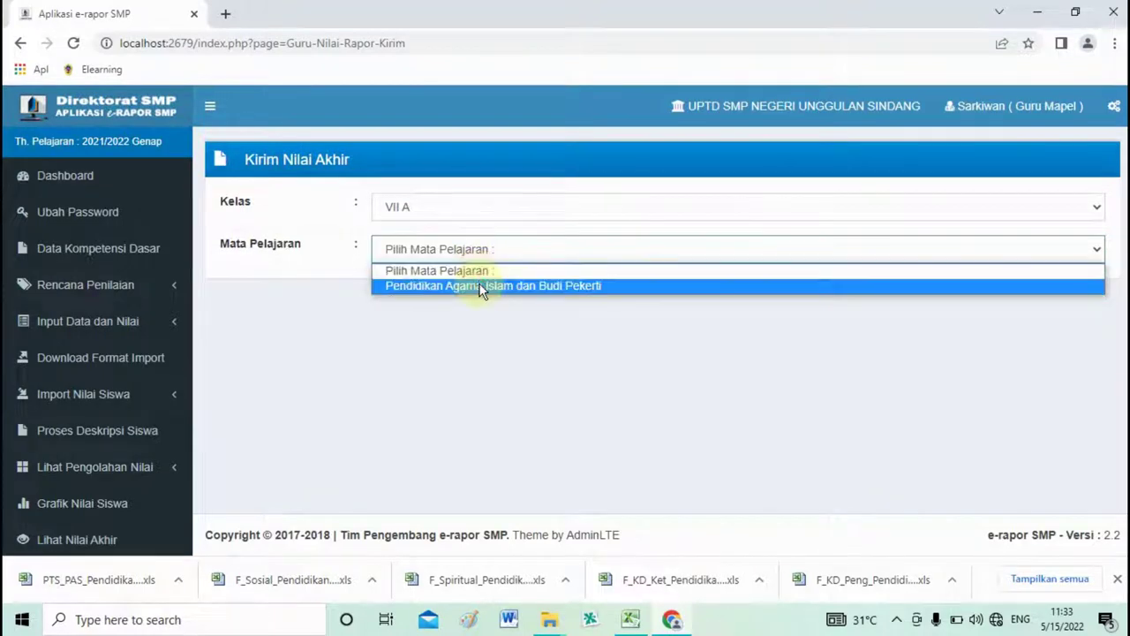
pyautogui.click(481, 286)
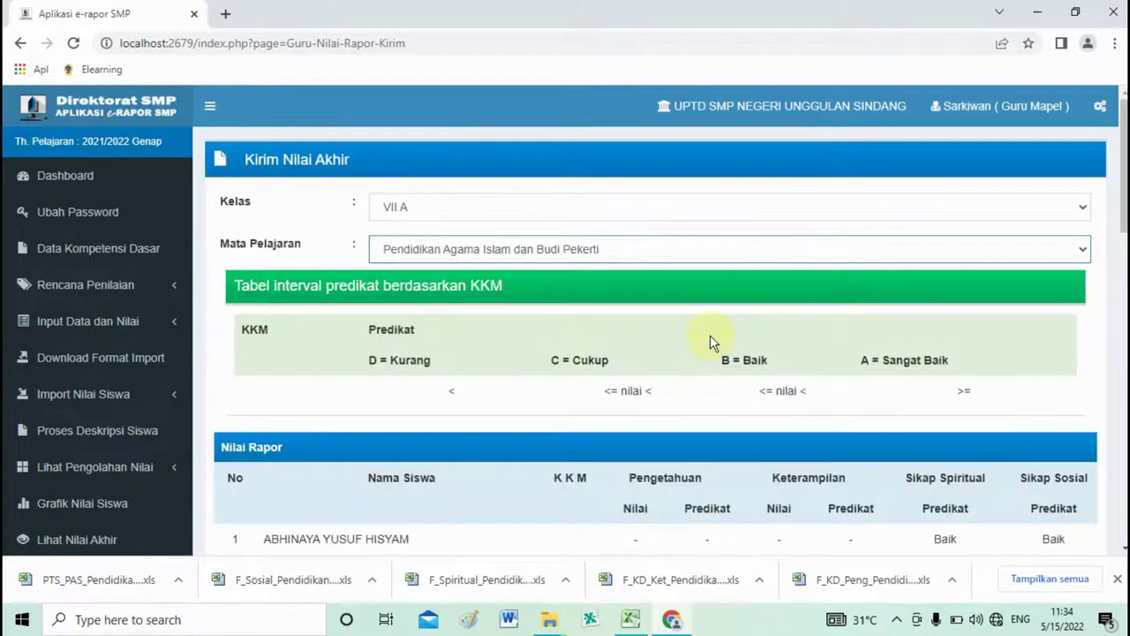
# Review the KKM predicate intervals and report grades down to the last student, send the final grades, and acknowledge the message.
pyautogui.scroll(-4, 671, 341)
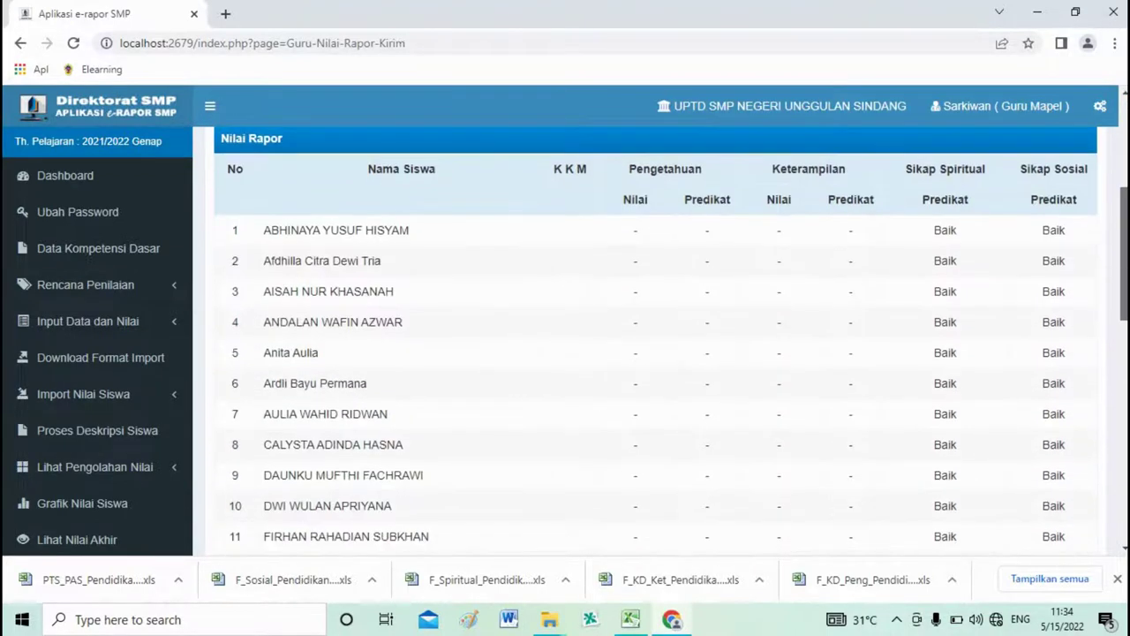
pyautogui.scroll(1, 656, 341)
pyautogui.scroll(1, 671, 341)
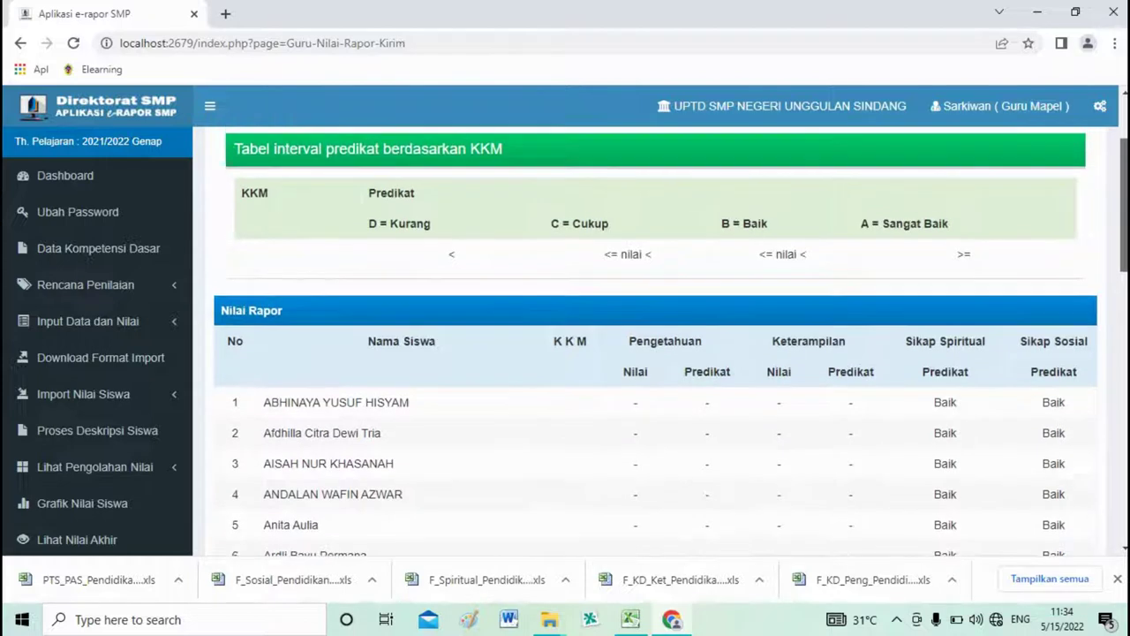
pyautogui.scroll(1, 671, 341)
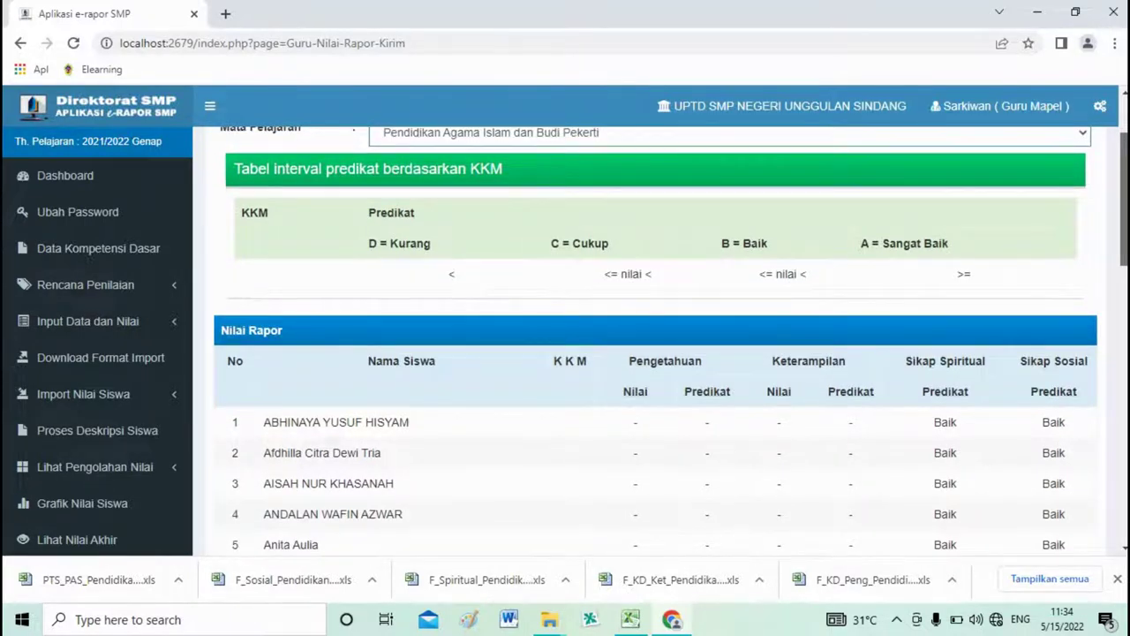
pyautogui.scroll(-12, 655, 341)
pyautogui.moveTo(1124, 459); pyautogui.dragTo(1124, 231)
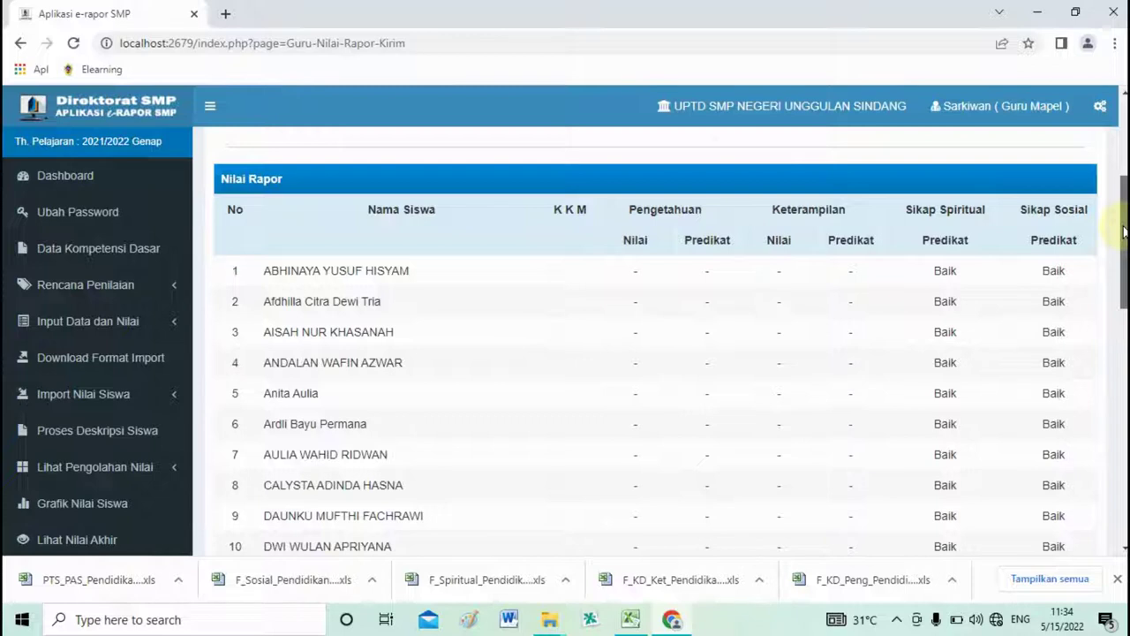
pyautogui.moveTo(1124, 232); pyautogui.dragTo(1123, 450)
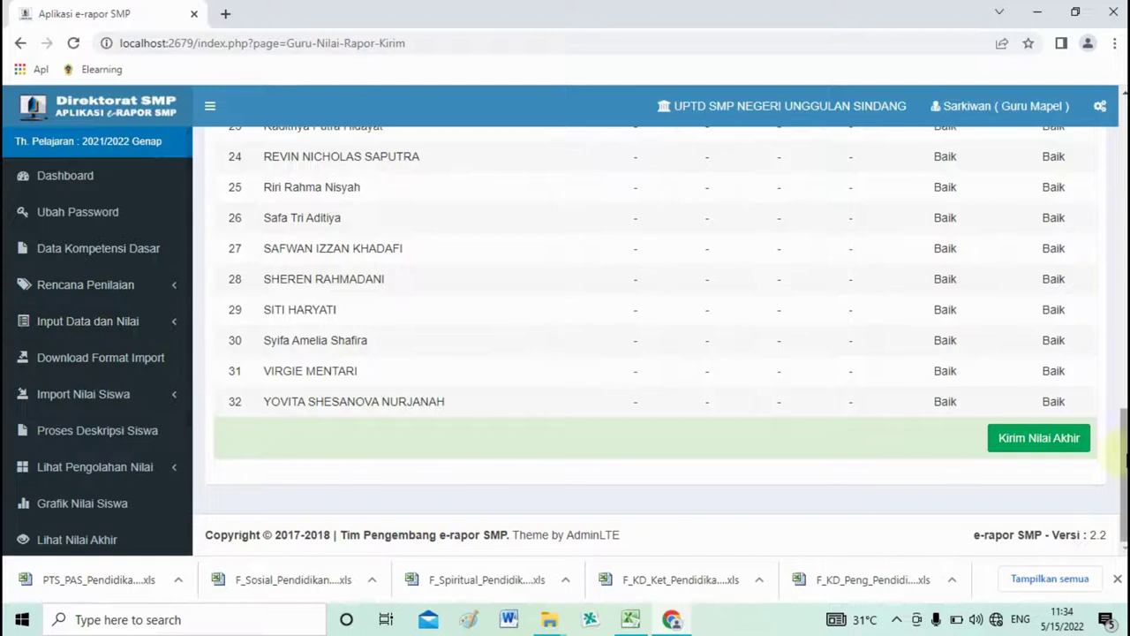
pyautogui.scroll(1, 653, 336)
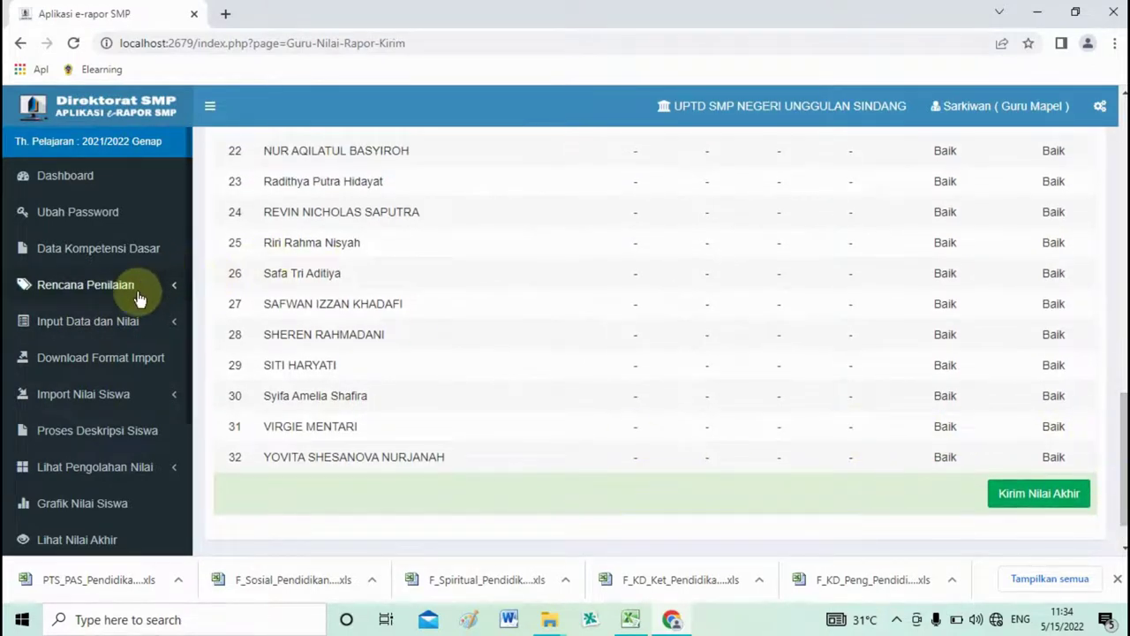
pyautogui.click(1039, 494)
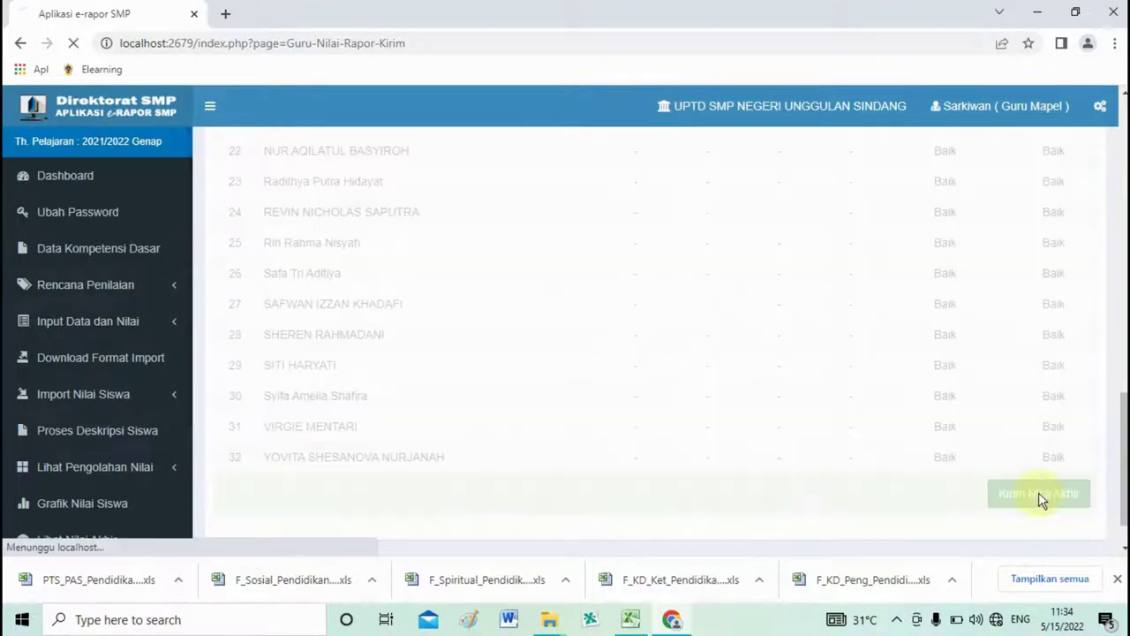
pyautogui.click(711, 138)
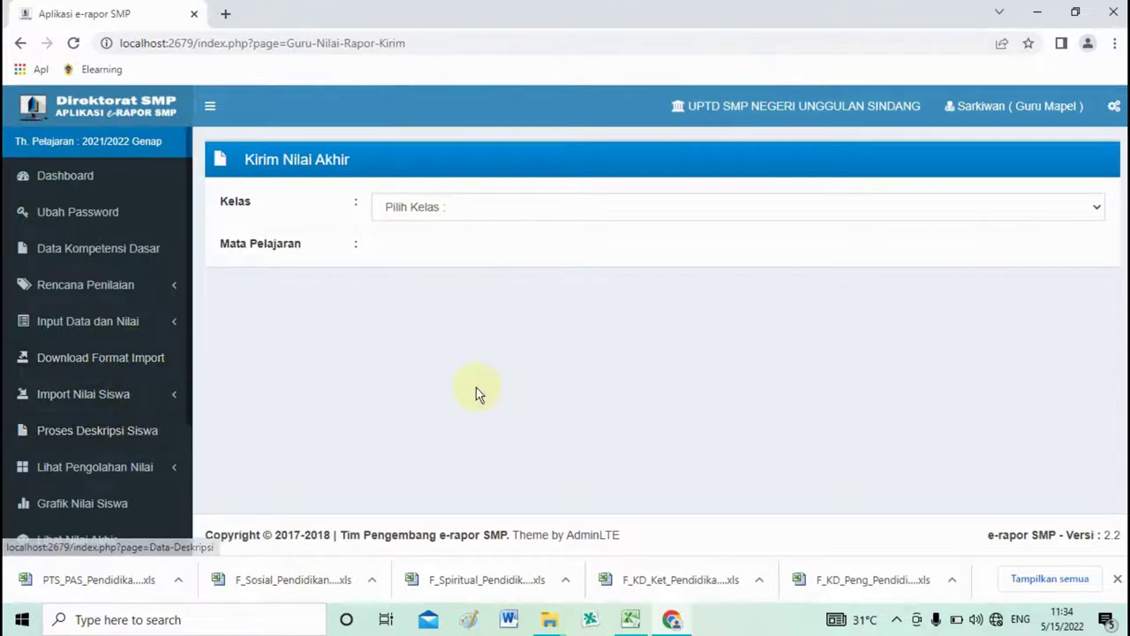
# Check the sent final grades on the Lihat Nilai Terkirim page for class VII A, Pendidikan Agama Islam dan Budi Pekerti.
pyautogui.scroll(-2, 126, 466)
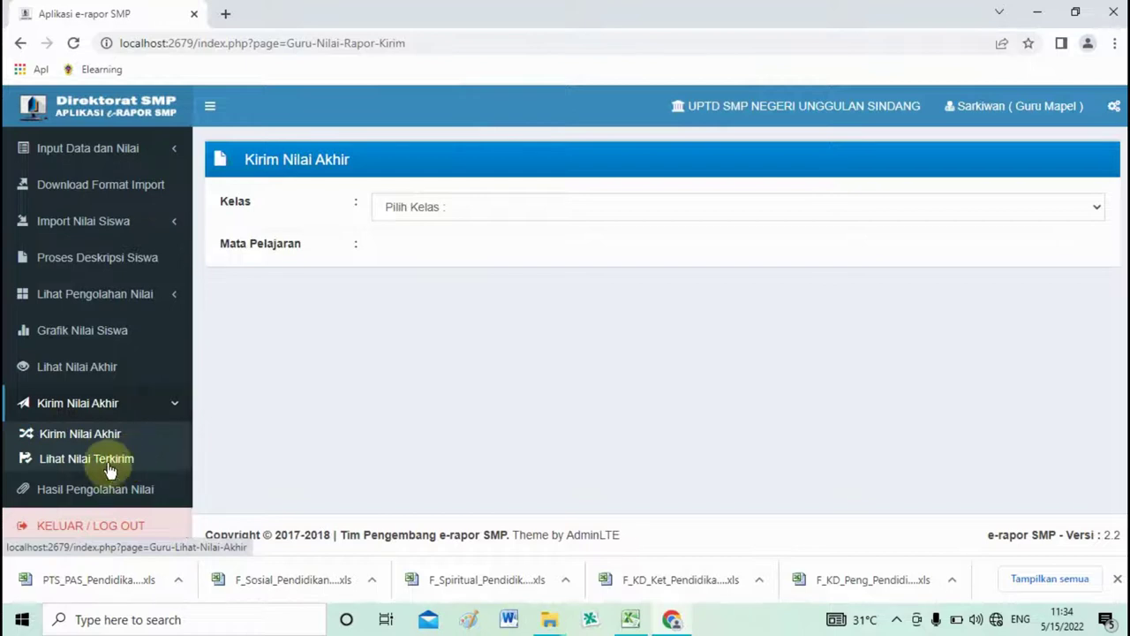
pyautogui.click(90, 462)
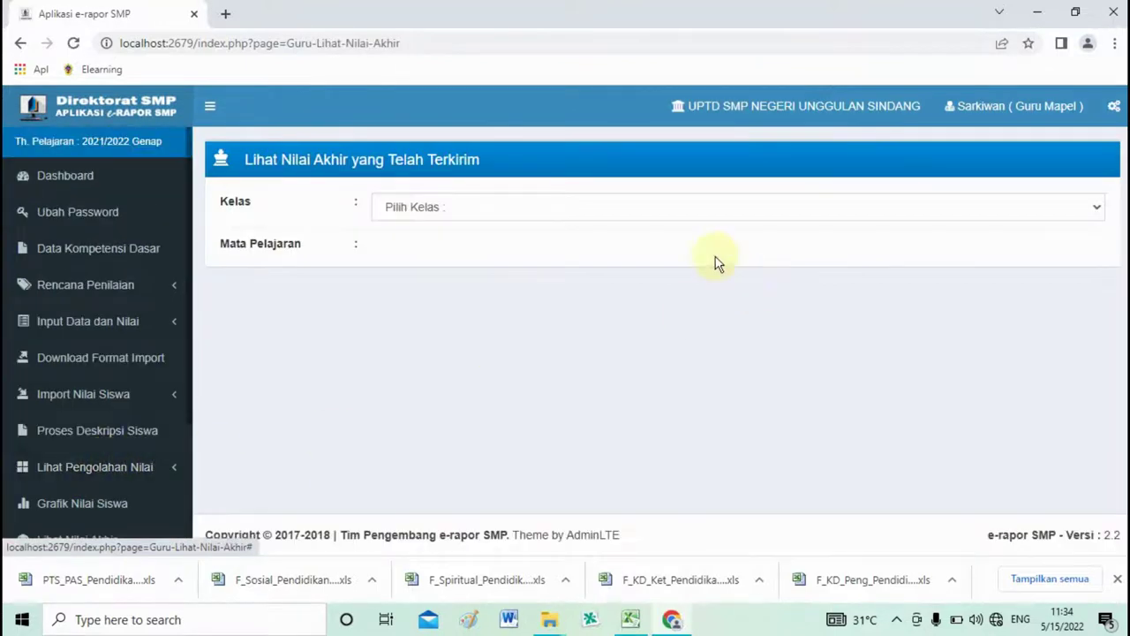
pyautogui.click(702, 210)
pyautogui.click(682, 243)
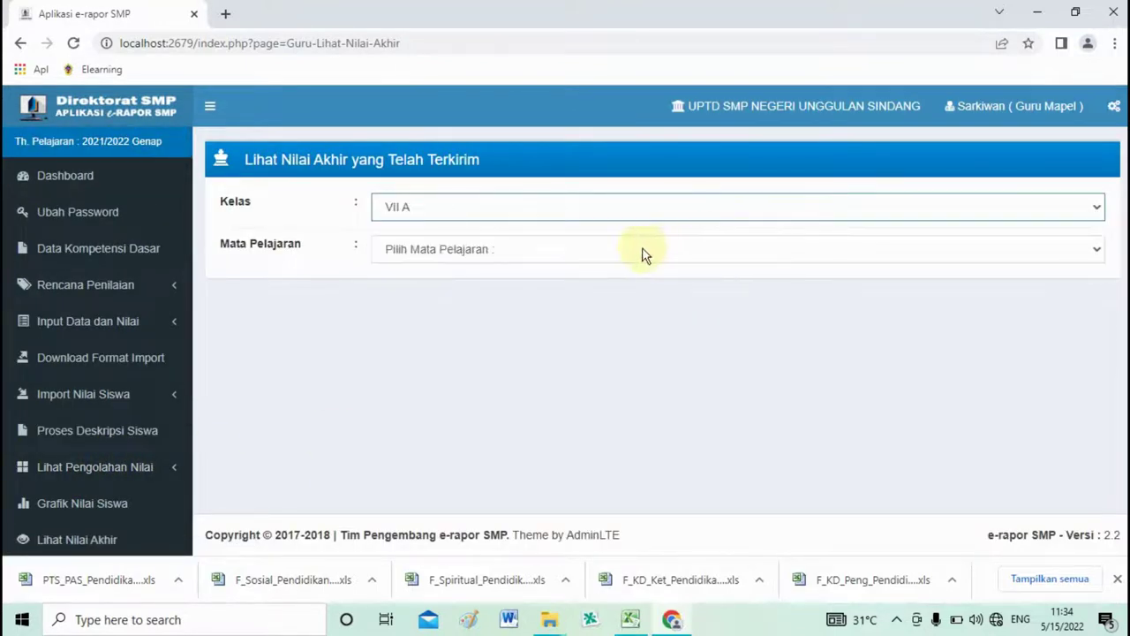
pyautogui.click(637, 252)
pyautogui.click(634, 285)
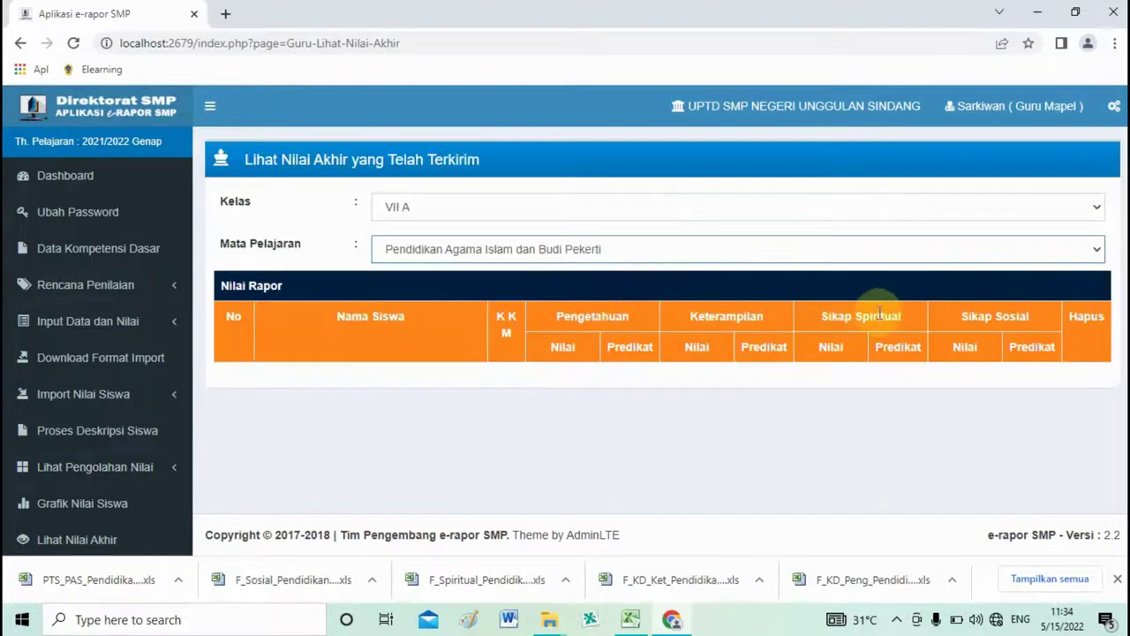
pyautogui.click(618, 256)
pyautogui.click(613, 280)
pyautogui.click(547, 210)
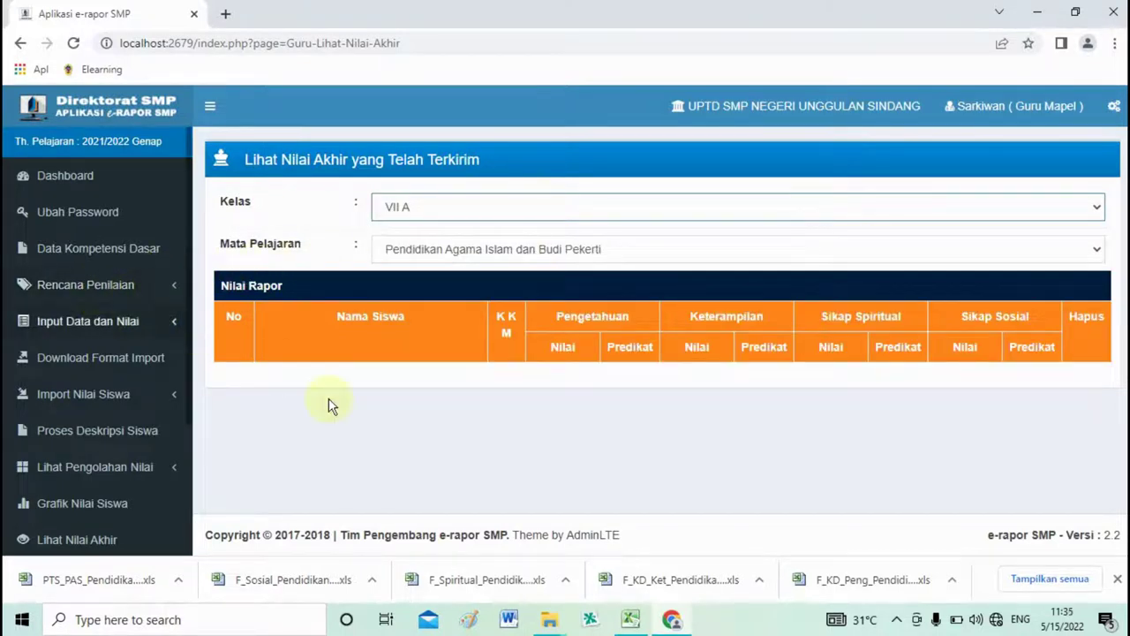
# Open PTS_PAS_Pendidikan Agama Islam dan Budi Pekerti_VII A from the 2. PAI DAN BP folder in Excel and check its PTS and PAS scores.
pyautogui.moveTo(548, 620)
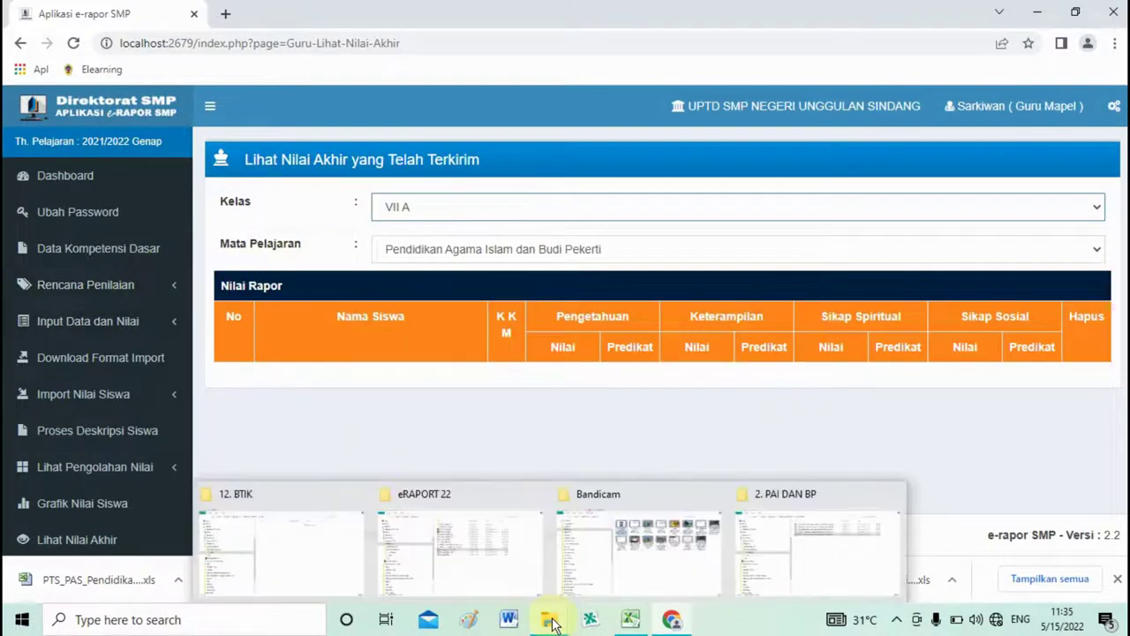
pyautogui.click(781, 572)
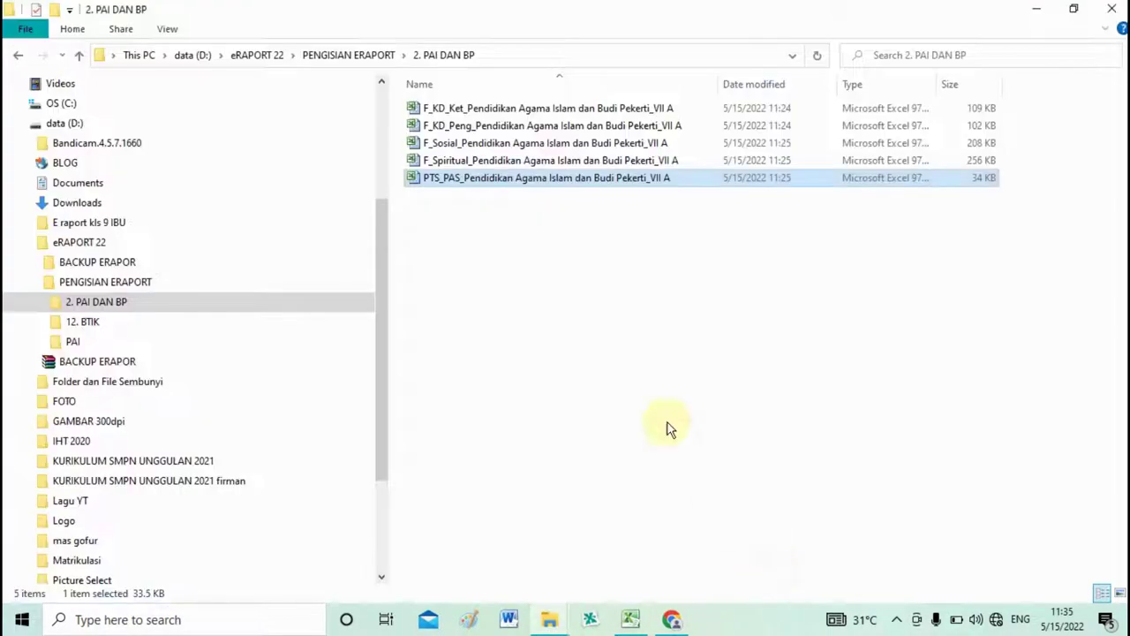
pyautogui.doubleClick(471, 185)
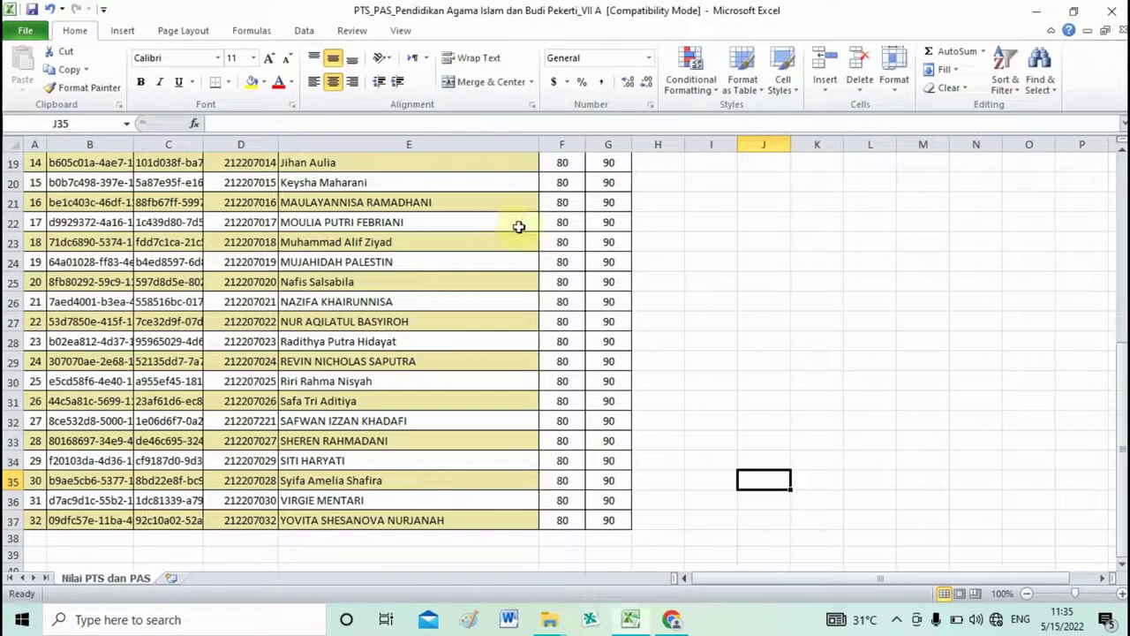
pyautogui.click(780, 324)
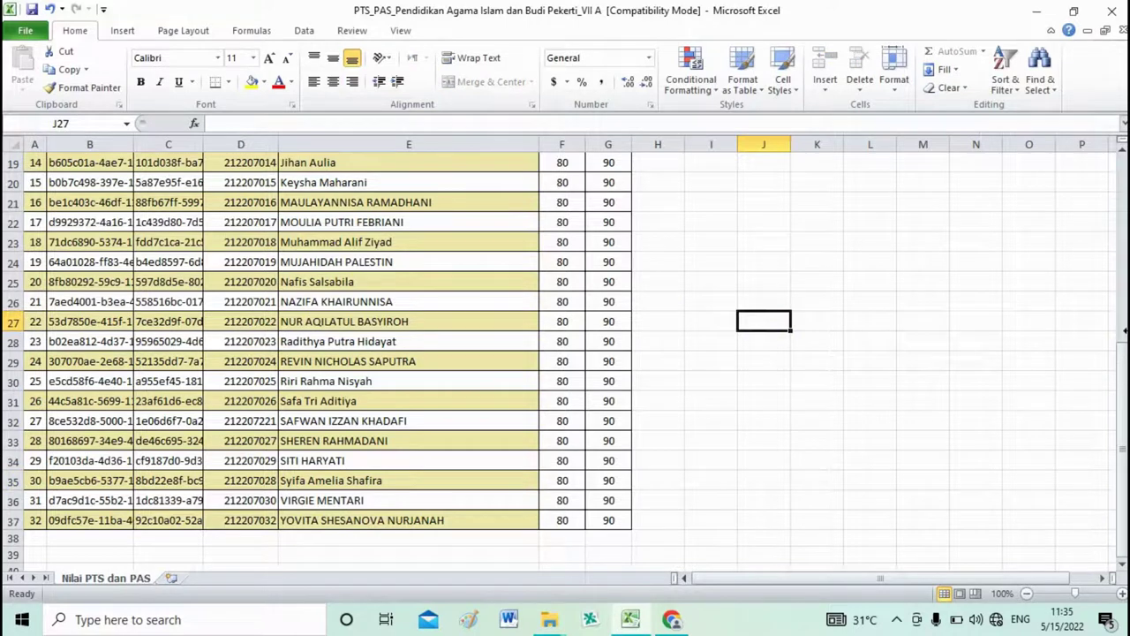
pyautogui.moveTo(1125, 358); pyautogui.dragTo(1126, 174)
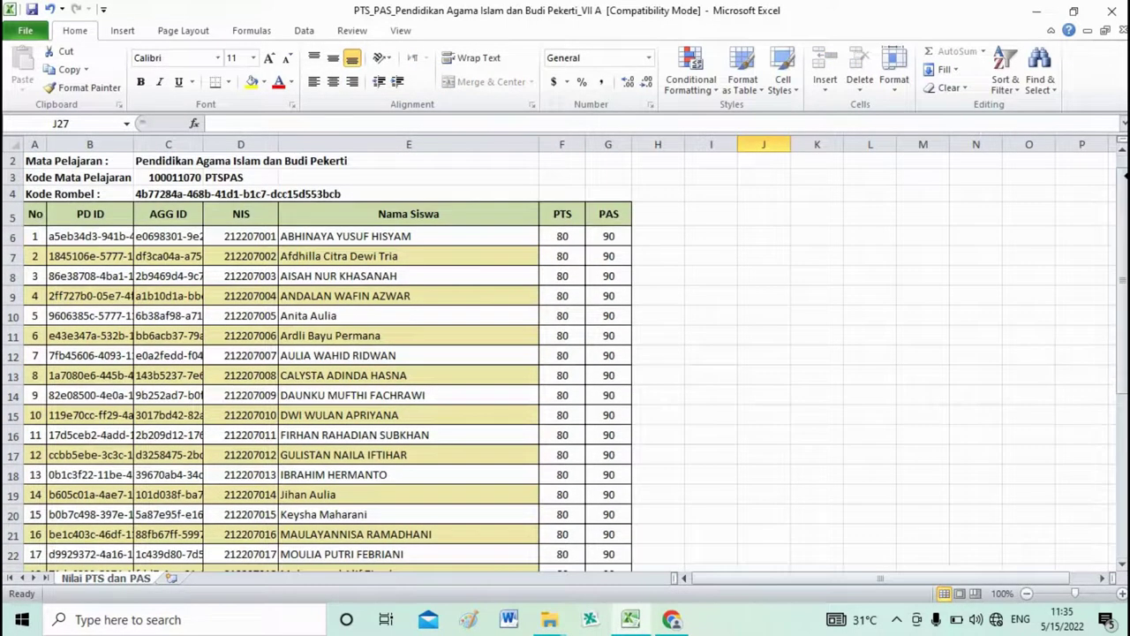
# Close the PTS_PAS workbook, switch to e-Rapor in Chrome, and upload the PTS_PAS_Pendidikan Agama Islam dan Budi Pekerti file on the PTS and PAS import page.
pyautogui.click(1121, 32)
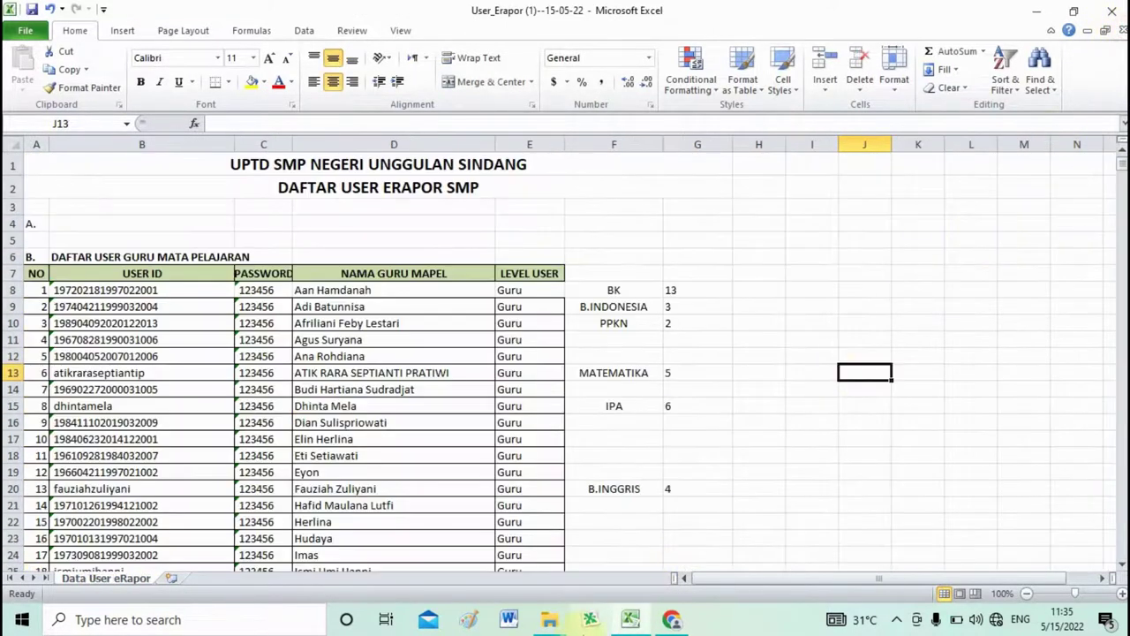
pyautogui.click(671, 620)
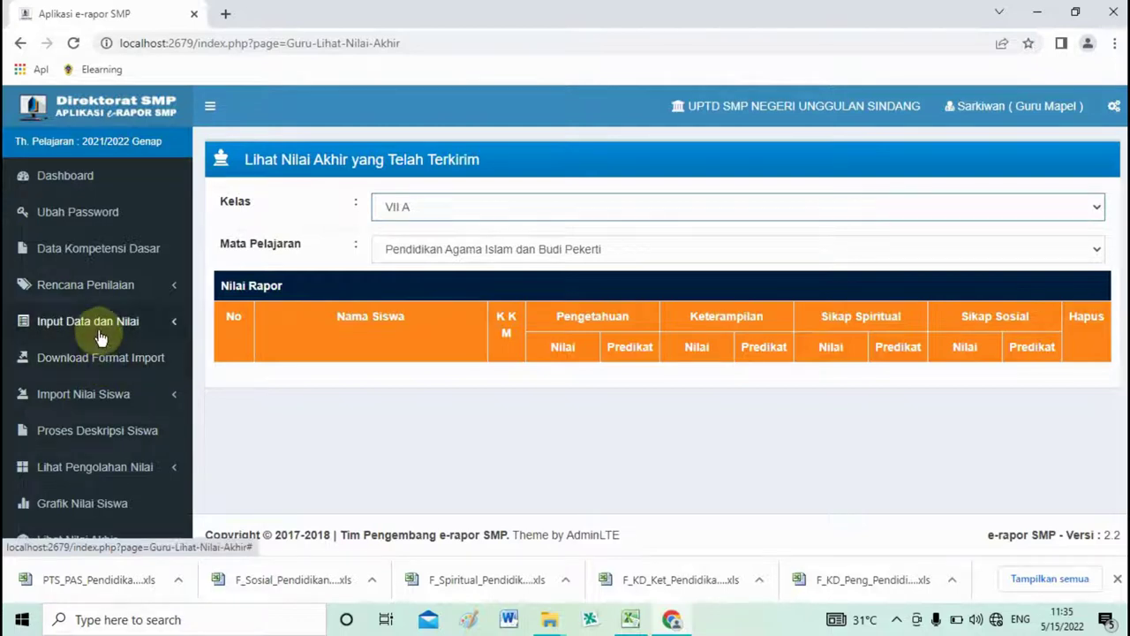
pyautogui.click(101, 394)
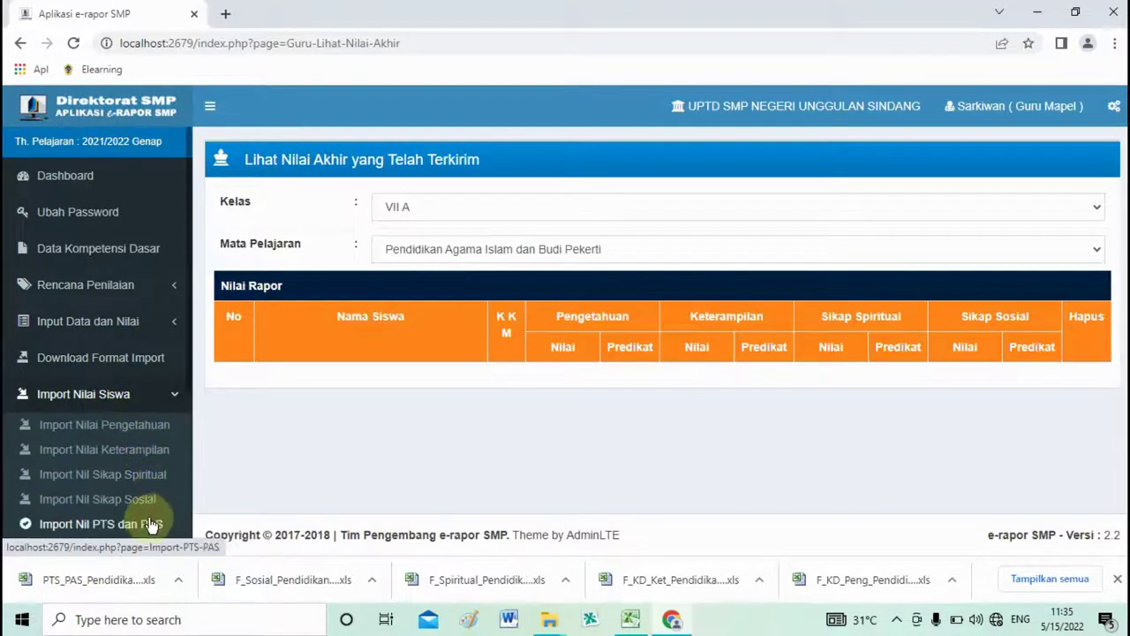
pyautogui.click(141, 523)
pyautogui.click(502, 329)
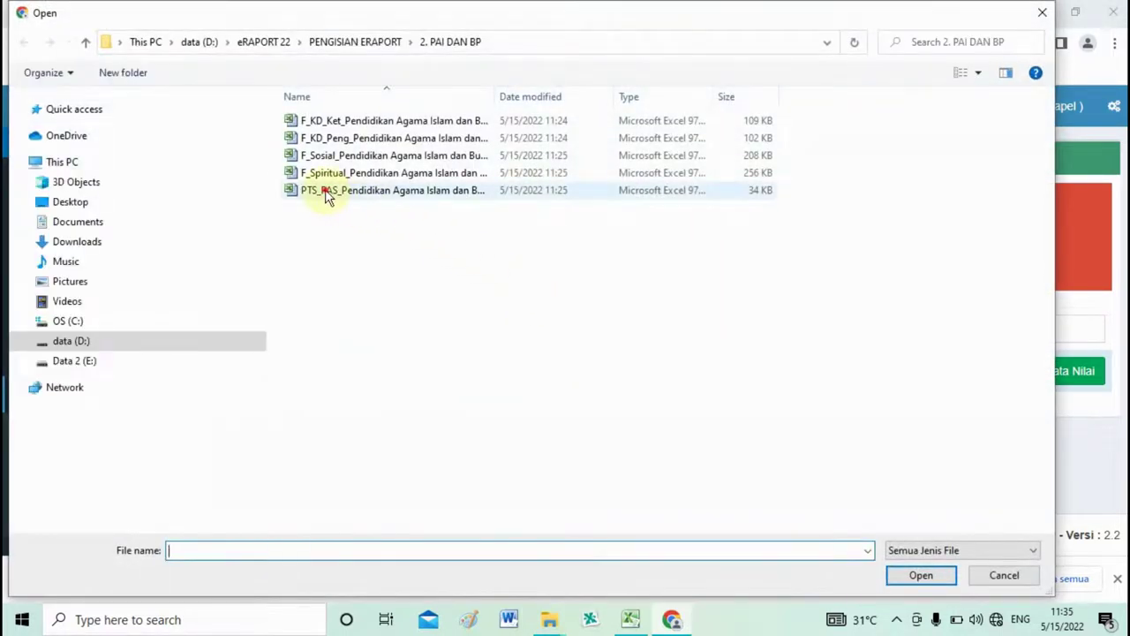
pyautogui.doubleClick(325, 196)
pyautogui.click(1003, 366)
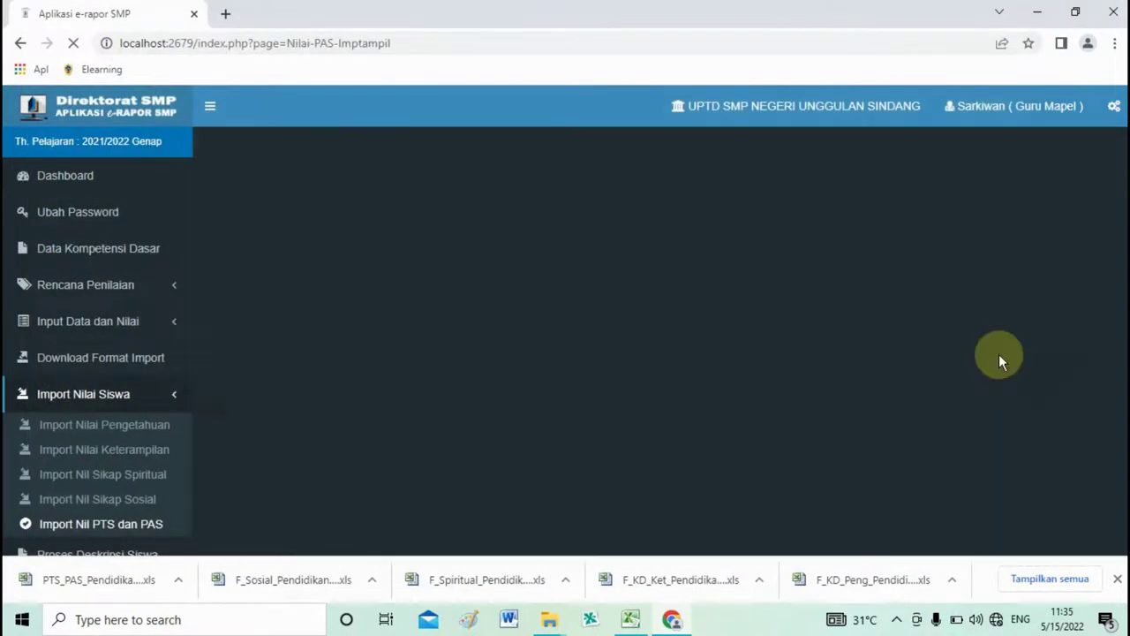
# Save the imported PTS and PAS scores for all listed students and acknowledge the message.
pyautogui.moveTo(1125, 163); pyautogui.dragTo(1125, 477)
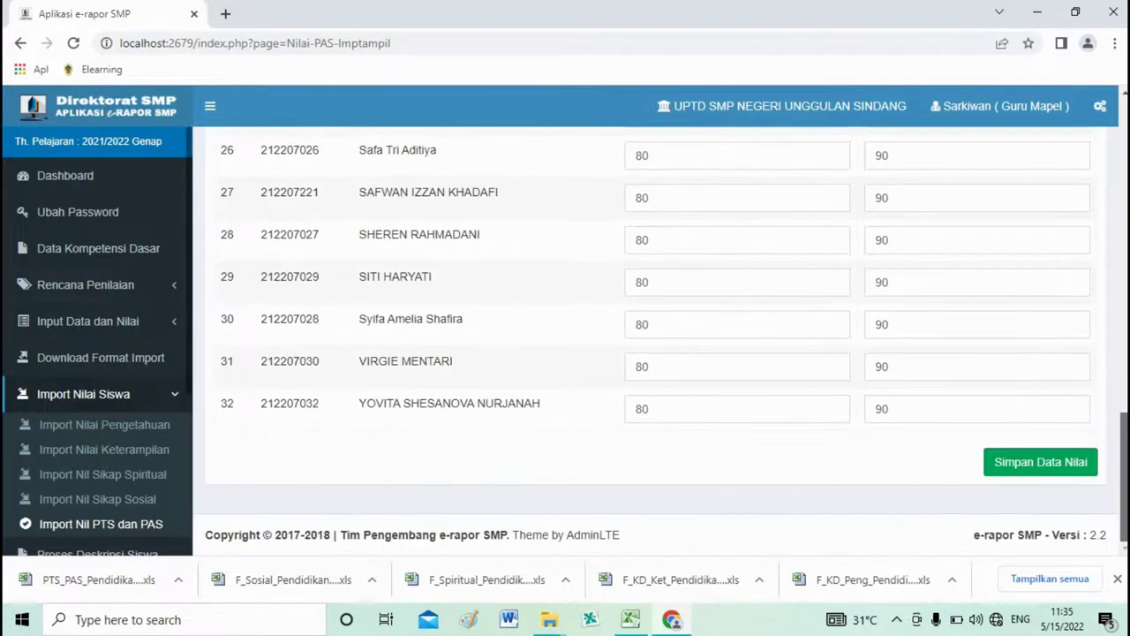
pyautogui.click(1025, 462)
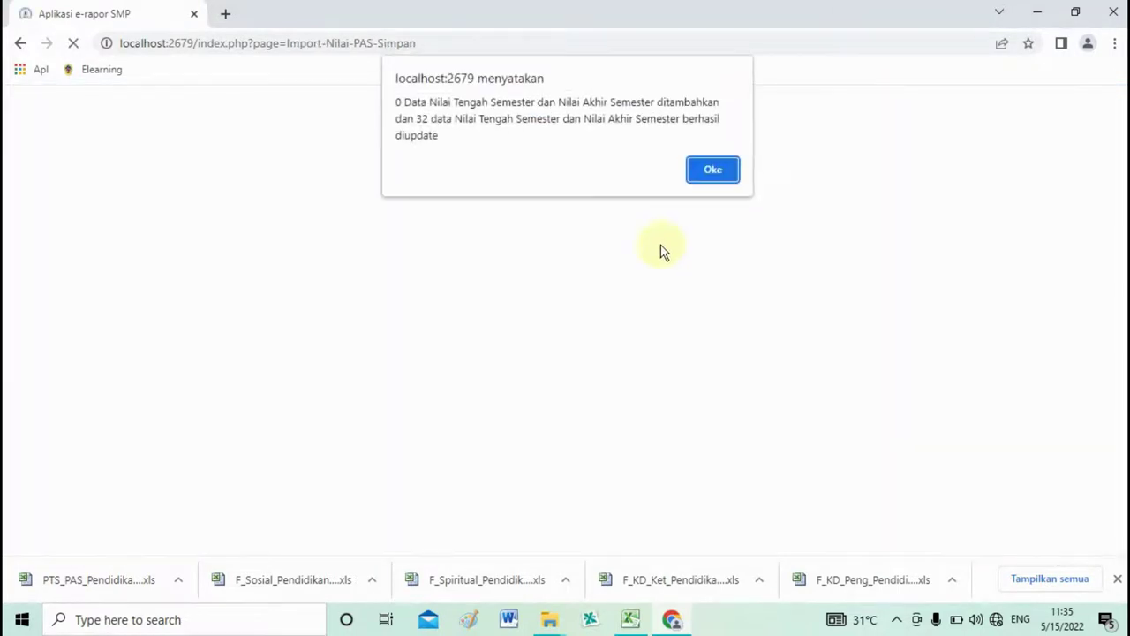
pyautogui.click(712, 171)
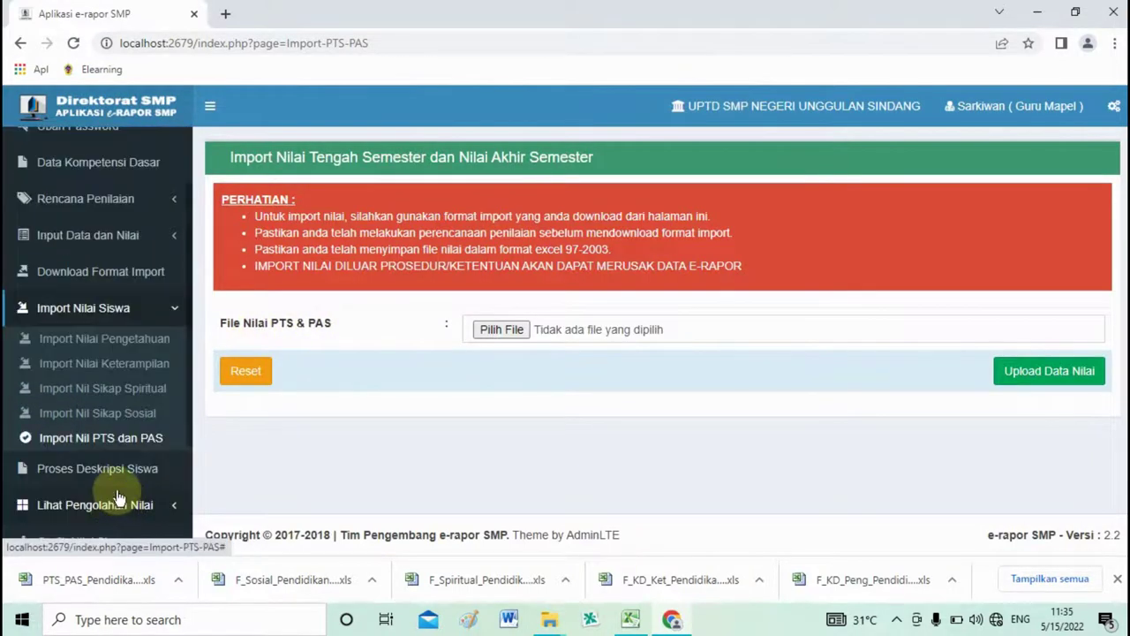
# Open the Kirim Nilai Akhir page and choose class VII A and the subject Pendidikan Agama Islam dan Budi Pekerti.
pyautogui.scroll(-2, 118, 497)
pyautogui.click(98, 441)
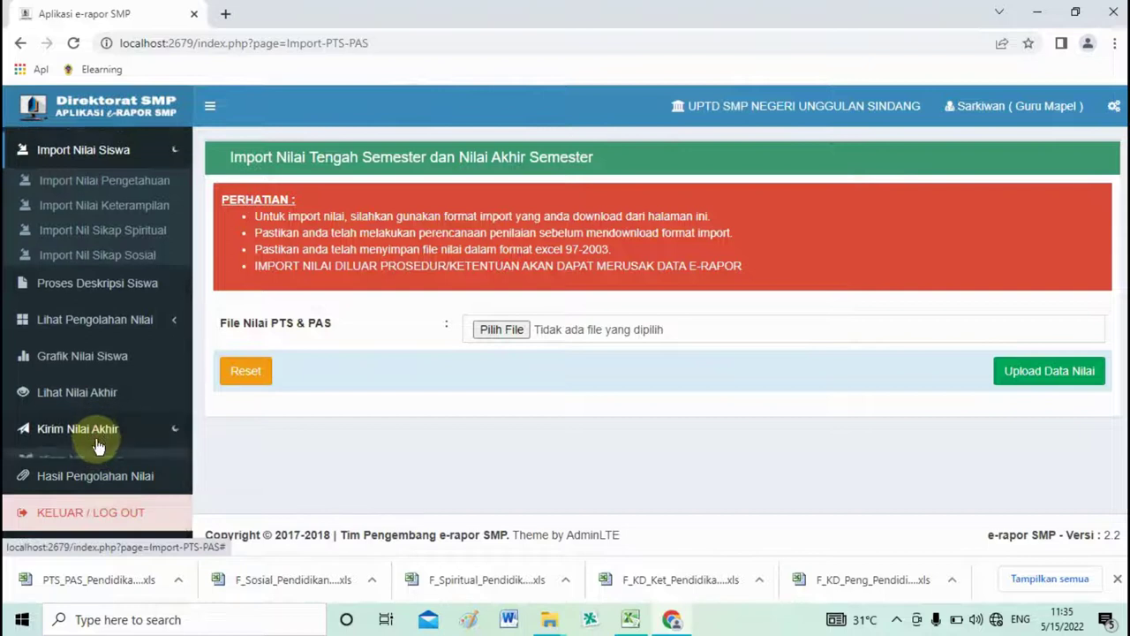
pyautogui.click(105, 430)
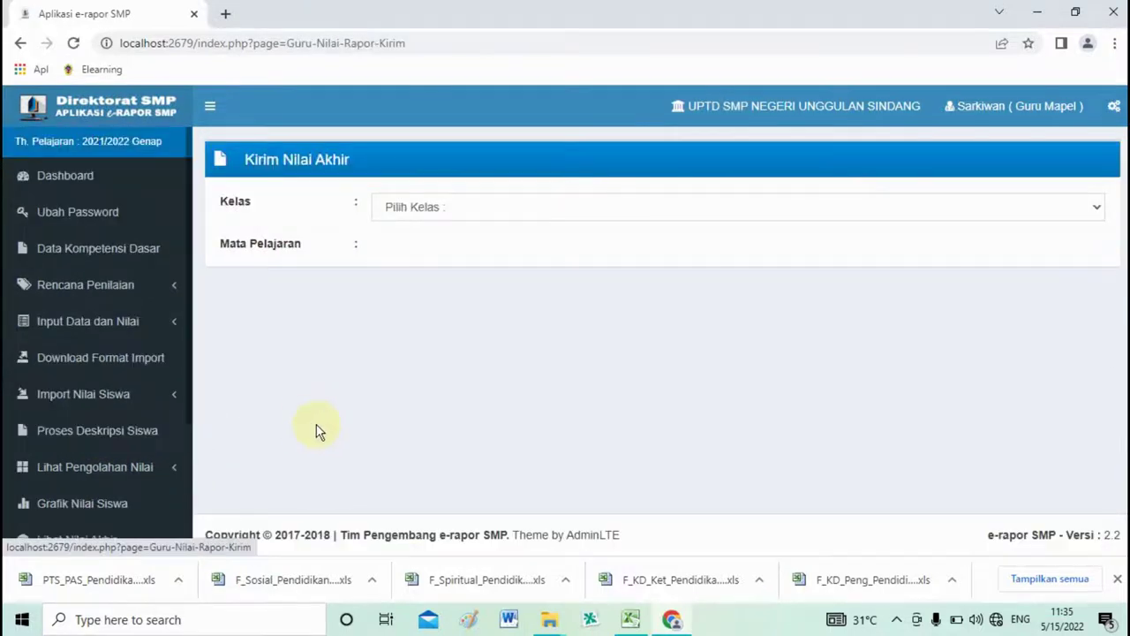
pyautogui.click(565, 210)
pyautogui.click(562, 244)
pyautogui.click(551, 251)
pyautogui.click(550, 285)
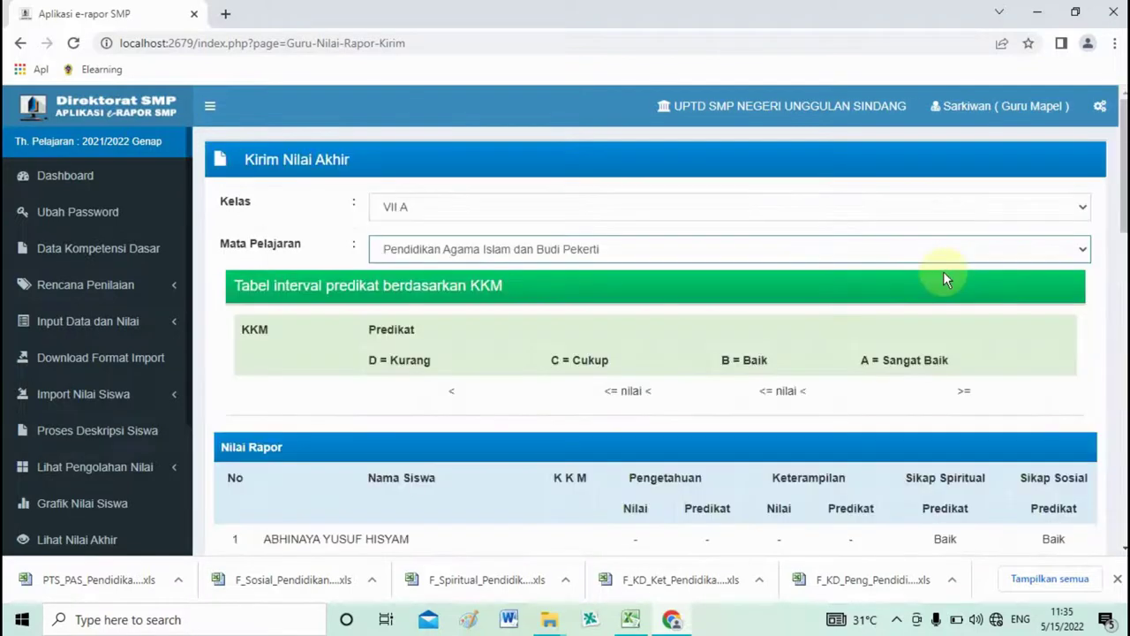
# Examine the KKM predicate intervals and the knowledge, skills and attitude grades in the report table down to the last student.
pyautogui.scroll(-4, 667, 336)
pyautogui.scroll(4, 667, 335)
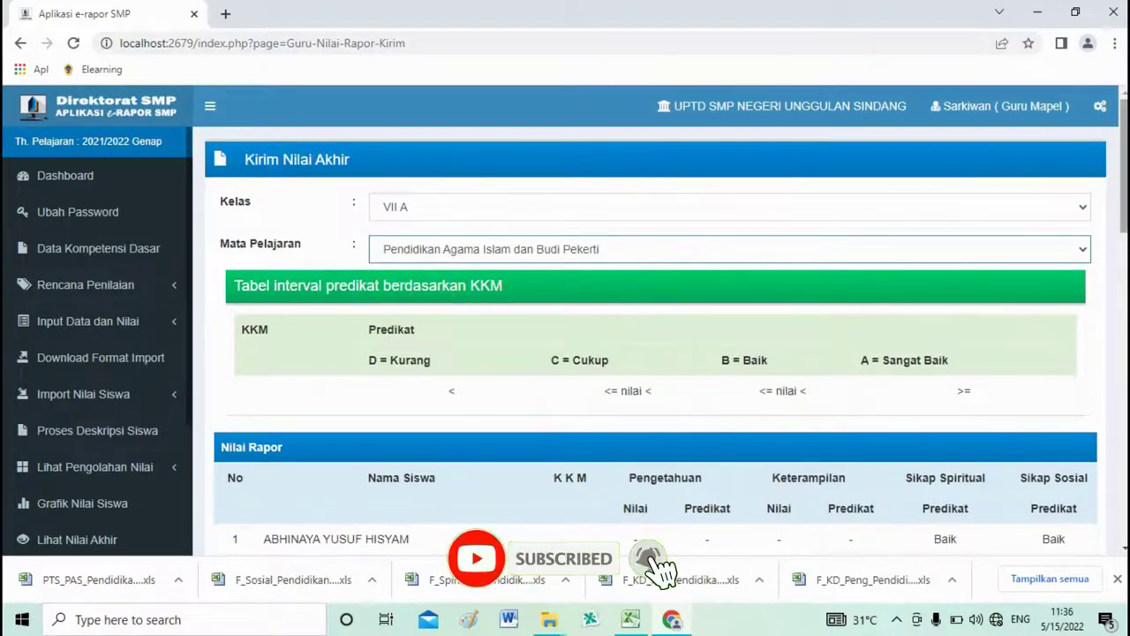
pyautogui.scroll(-1, 667, 335)
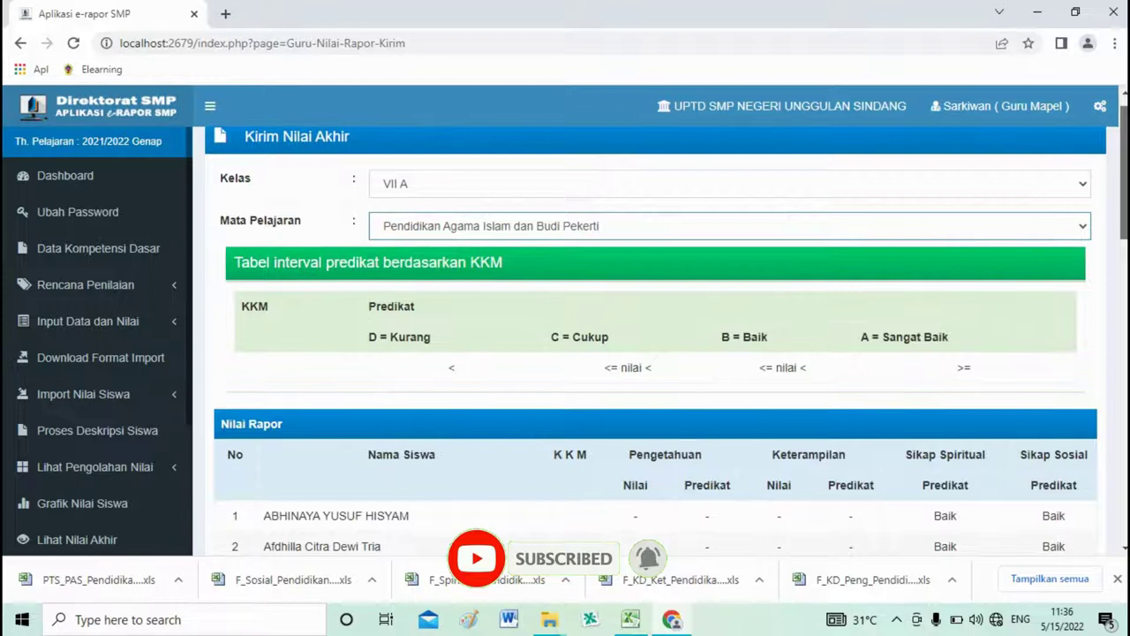
pyautogui.scroll(-3, 95, 417)
pyautogui.scroll(2, 97, 422)
pyautogui.scroll(-3, 122, 491)
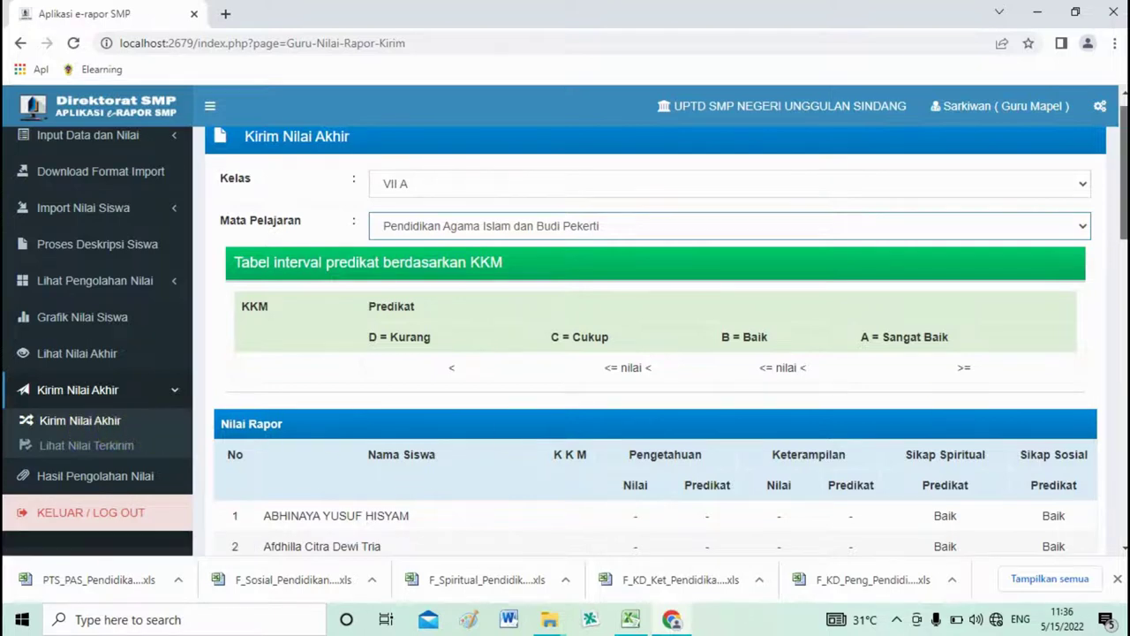
pyautogui.scroll(-10, 1105, 396)
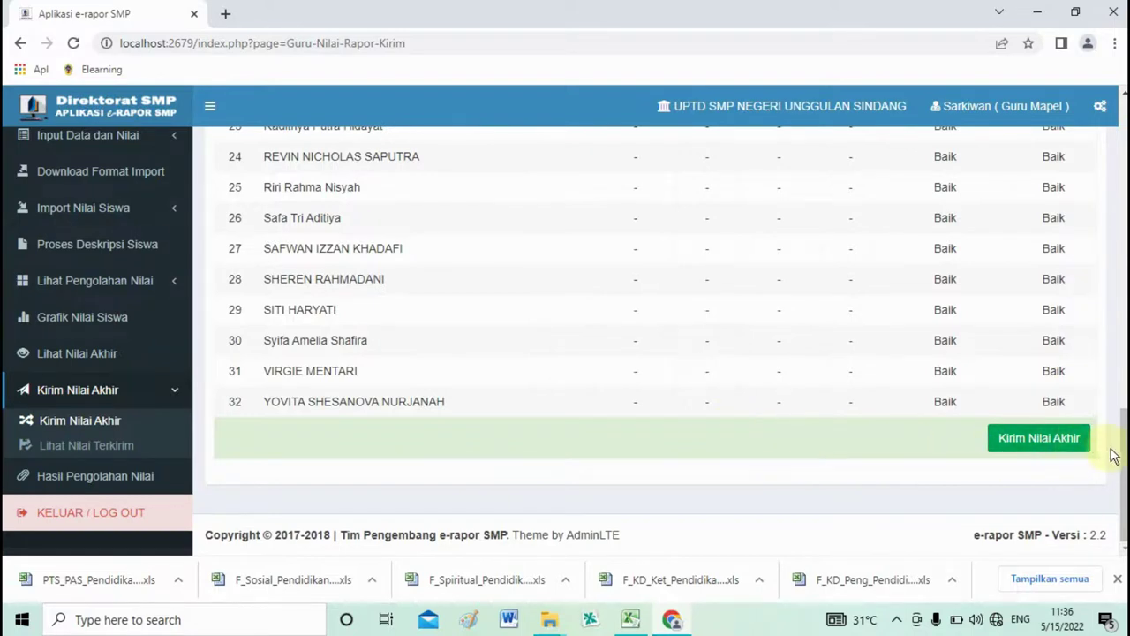
pyautogui.moveTo(1120, 461); pyautogui.dragTo(1120, 145)
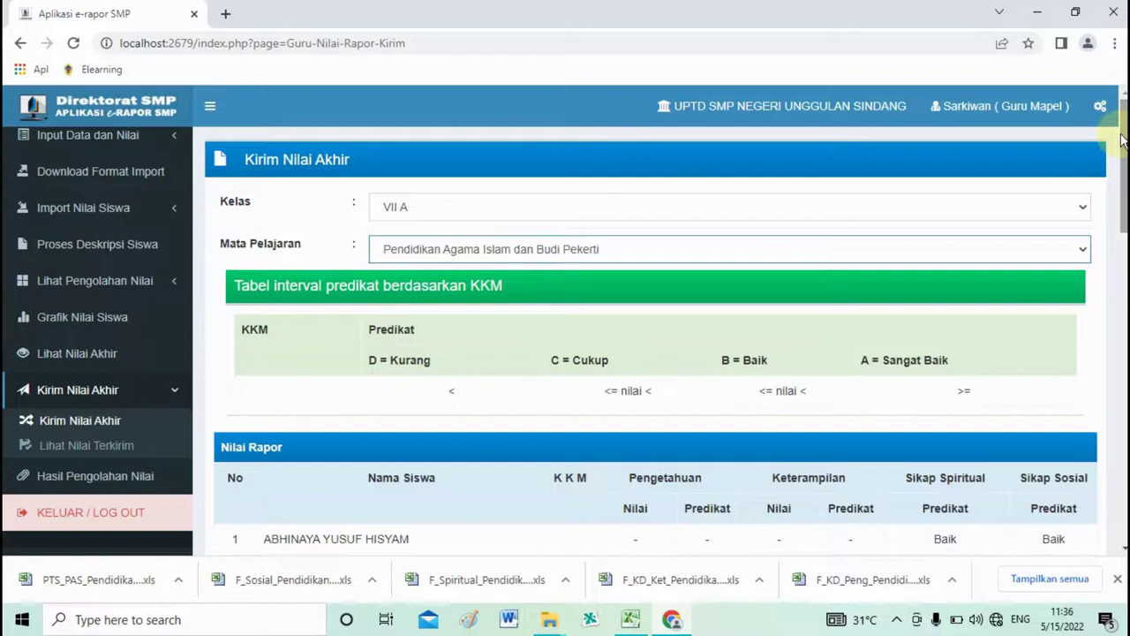